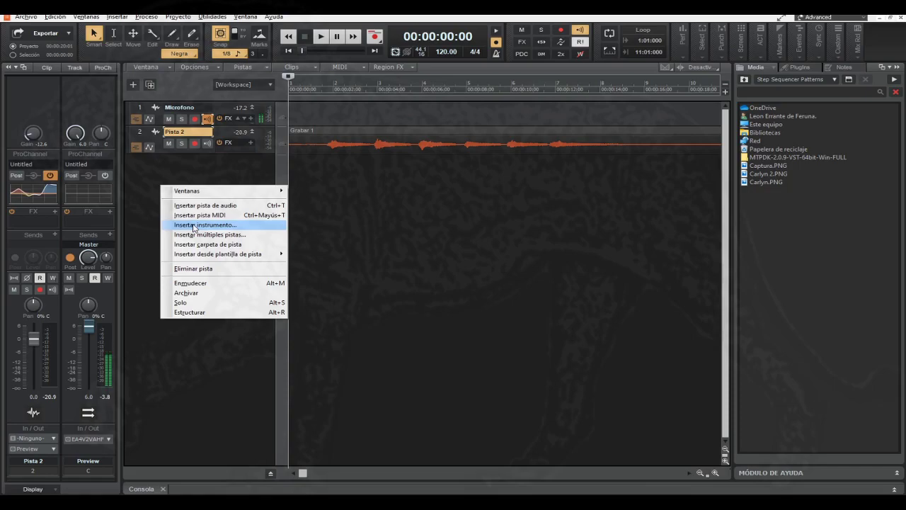
Step: Start inserting an instrument track below Pista 2 and choose SI-Drum Kit from the Drums category as the instrument
left_click(149, 190)
right_click(150, 188)
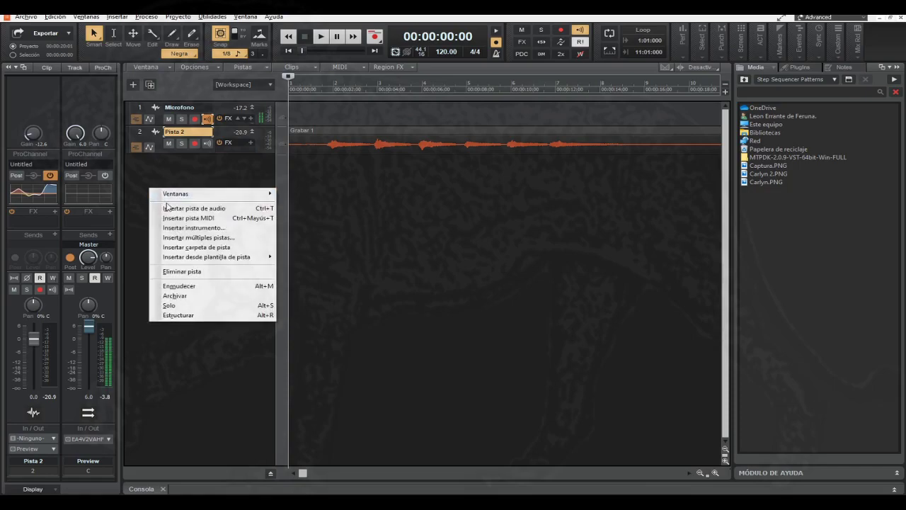
left_click(174, 229)
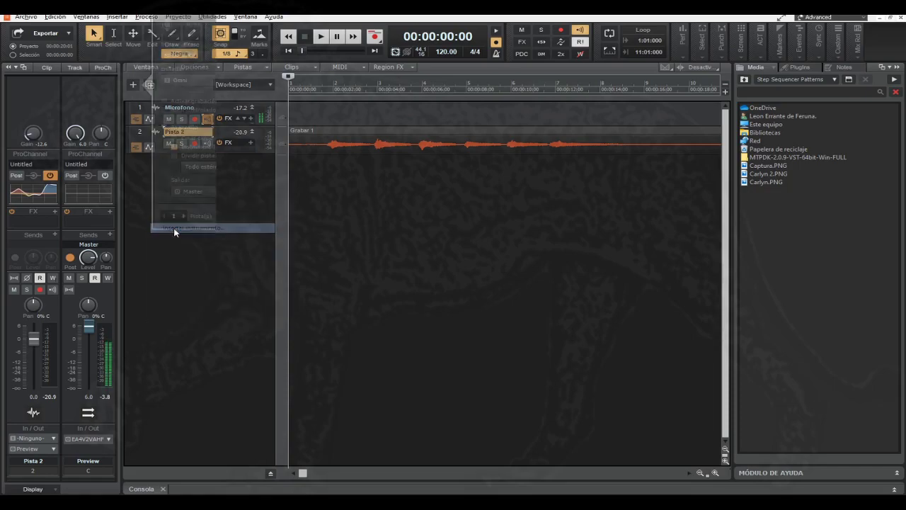
left_click(230, 55)
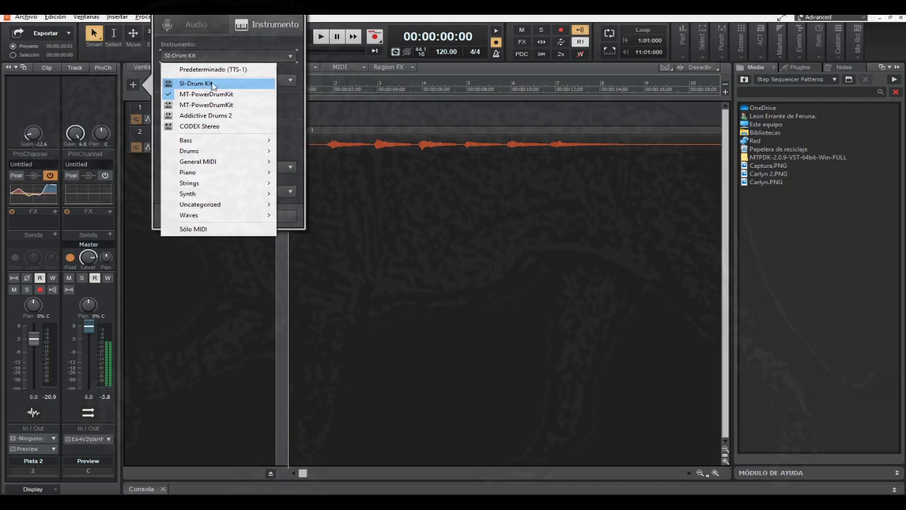
mouse_move(202, 152)
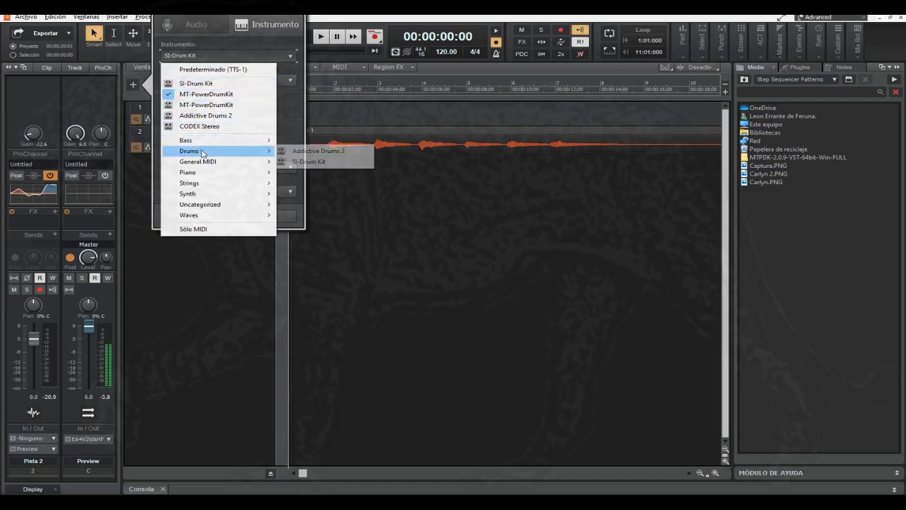
left_click(313, 162)
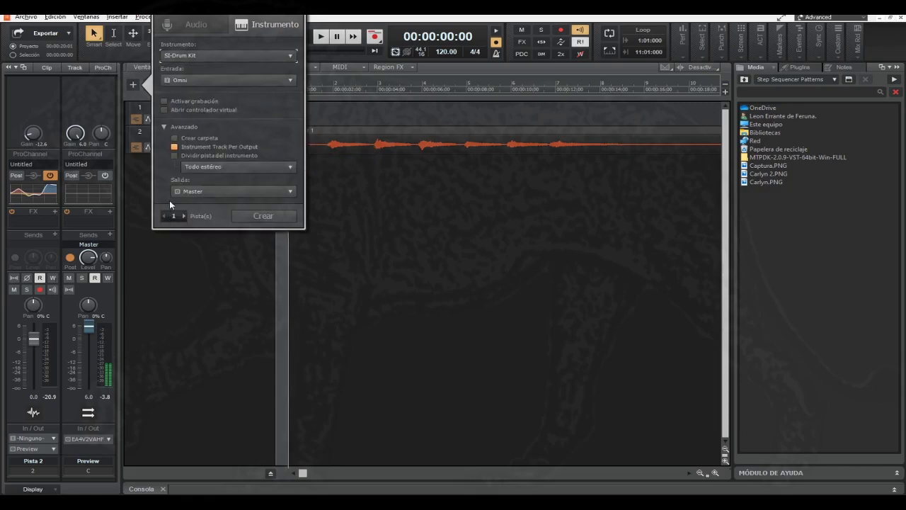
Step: Set the number of new instrument tracks to 5 and create the SI-Drum Kit tracks
left_click(163, 127)
left_click(163, 127)
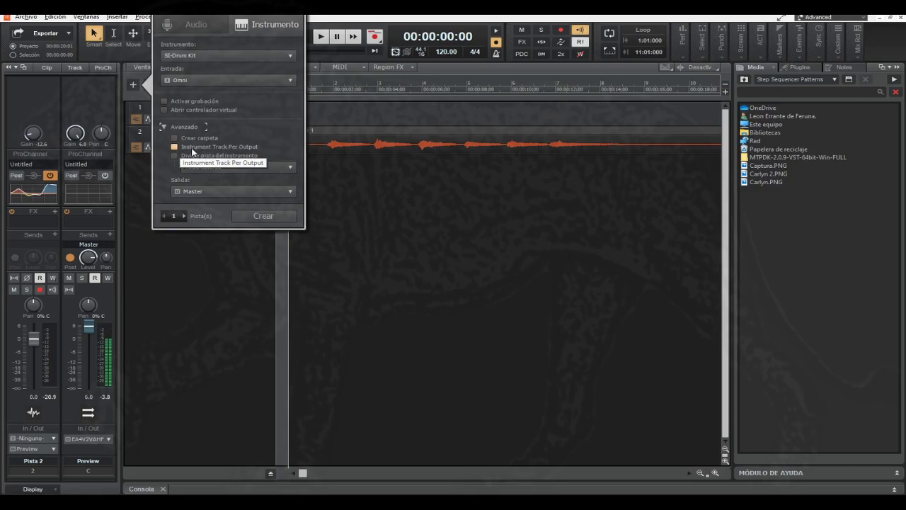
left_click(185, 216)
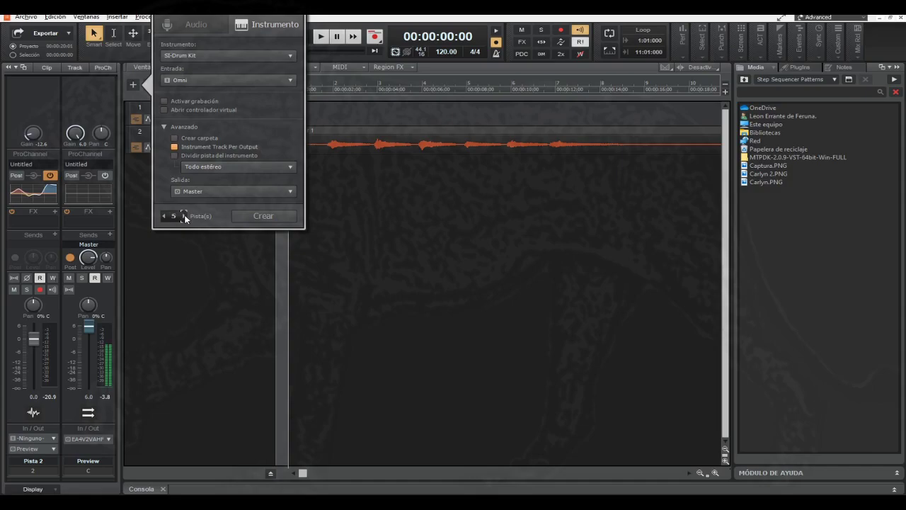
left_click(254, 216)
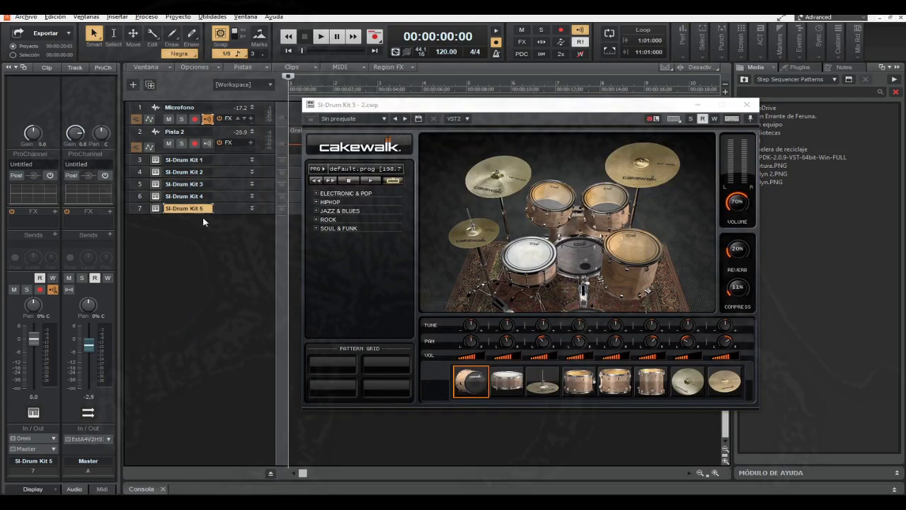
Step: Select all five SI-Drum Kit tracks and set the output of SI-Drum Kit 1 to Preview
left_click(139, 159)
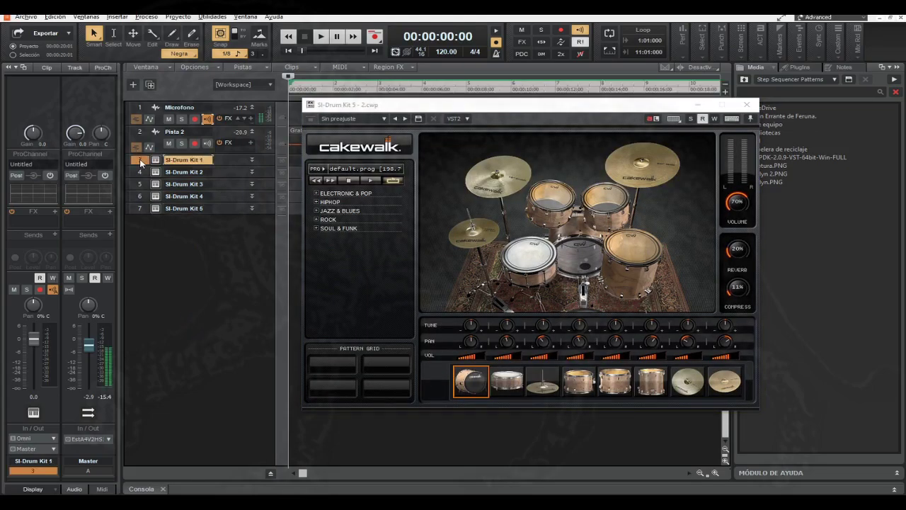
left_click_drag(140, 162, 140, 210)
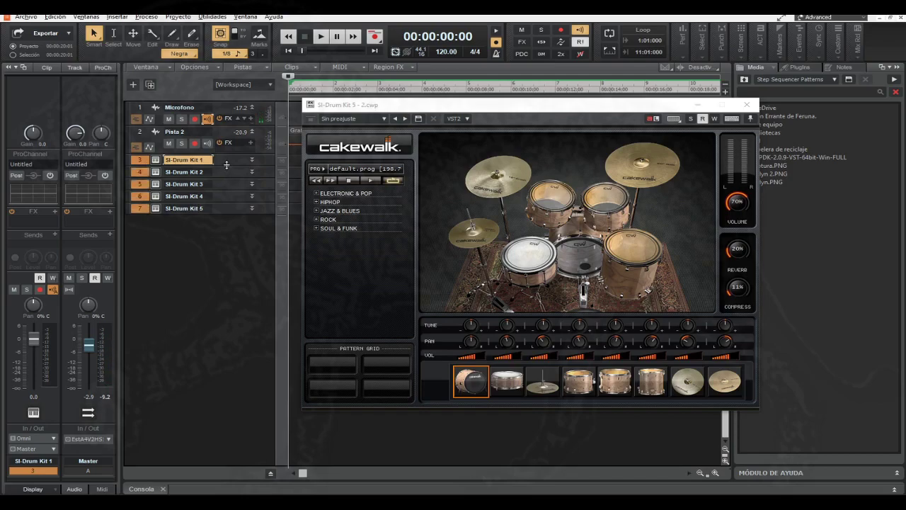
left_click_drag(226, 164, 218, 277)
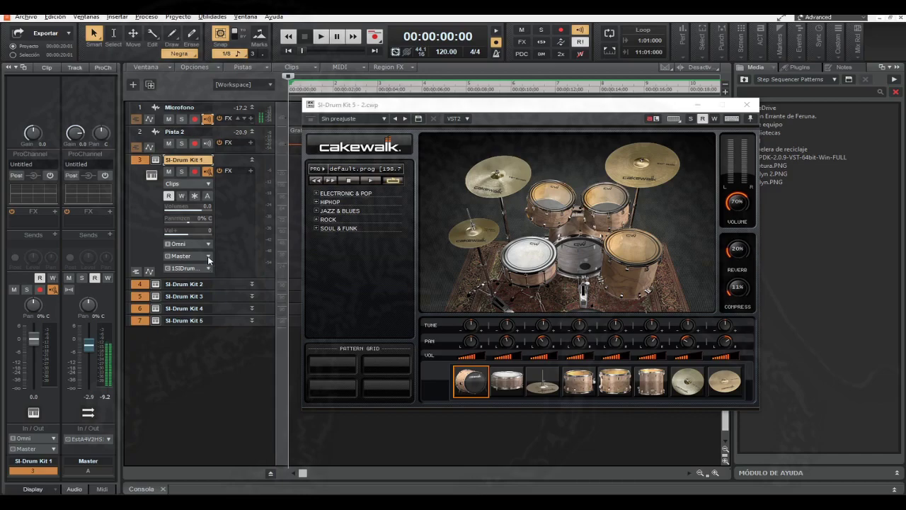
left_click(208, 257)
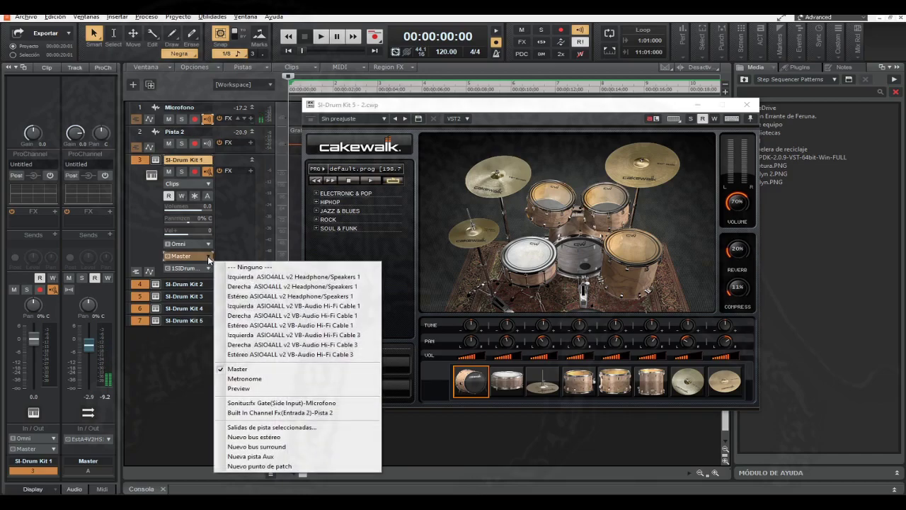
left_click(237, 389)
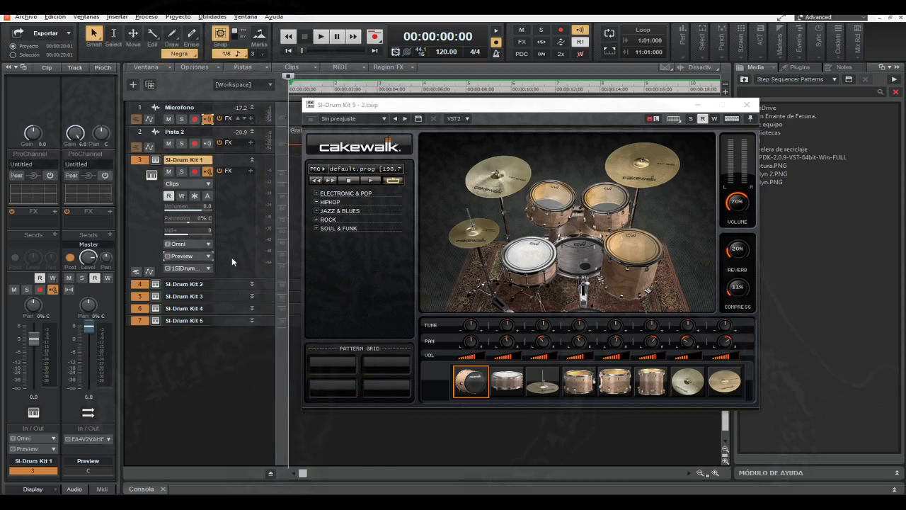
left_click_drag(228, 278, 232, 175)
Step: Audition the kick, snare and toms in the SI-Drum Kit window
left_click(580, 265)
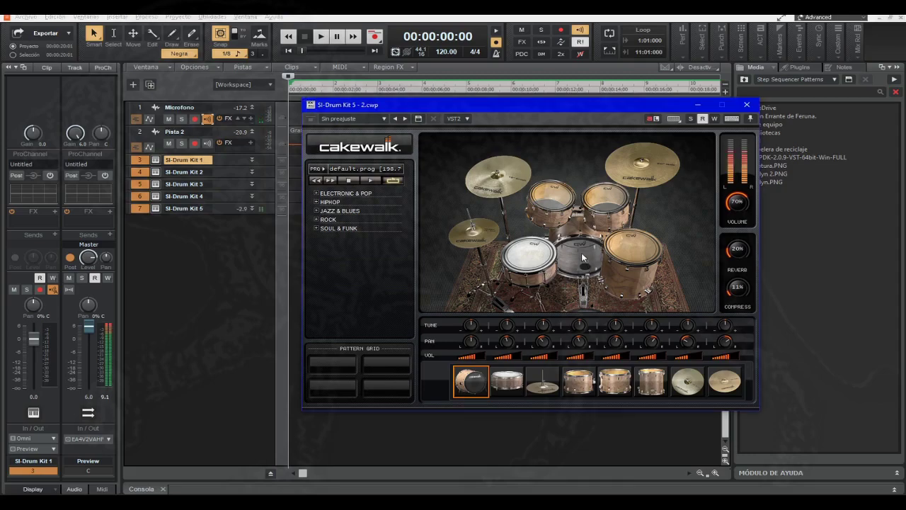
left_click(540, 244)
left_click(556, 200)
left_click(596, 201)
left_click(628, 251)
Step: Expand the SI-Drum Kit 5 track to show its controls and level meter, and audition the kit's drums and cymbals
left_click_drag(216, 213, 215, 341)
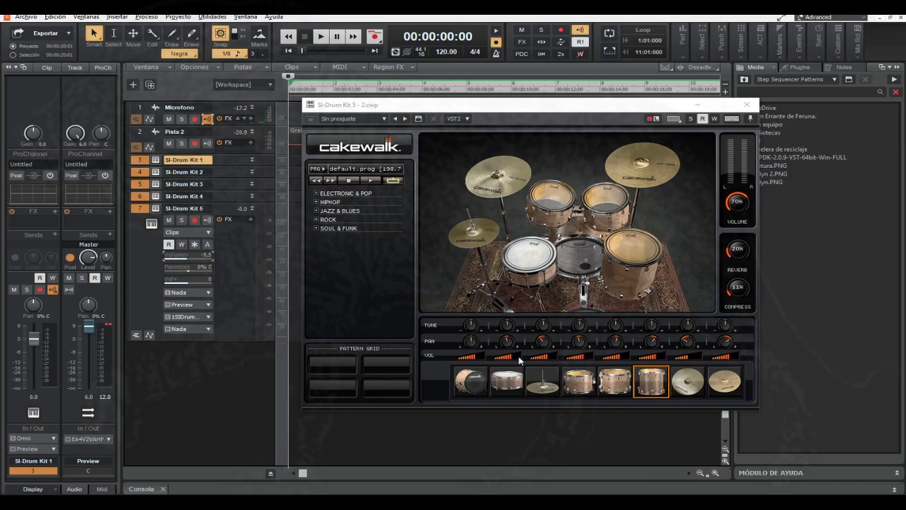
left_click(525, 258)
left_click(470, 236)
left_click(498, 178)
left_click(554, 201)
left_click(607, 204)
left_click(637, 172)
left_click(577, 257)
left_click(538, 259)
left_click(632, 251)
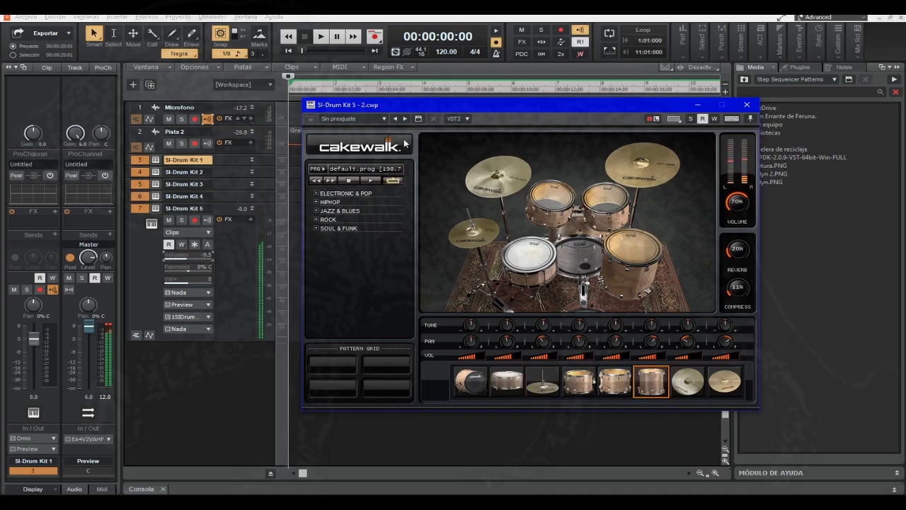
Step: Move the SI-Drum Kit window slightly and audition the kick, toms, hi-hat and crash cymbals again
left_click_drag(572, 112, 554, 120)
left_click(564, 264)
left_click(564, 263)
left_click(609, 245)
left_click(585, 210)
left_click(538, 209)
left_click(484, 203)
left_click(447, 244)
left_click(606, 188)
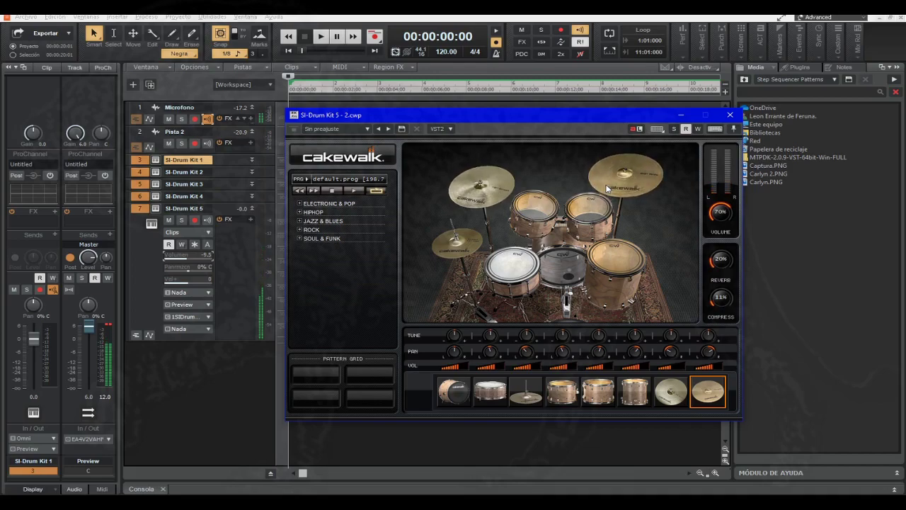
Step: Close the SI-Drum Kit window and delete the five selected SI-Drum Kit tracks
left_click(730, 114)
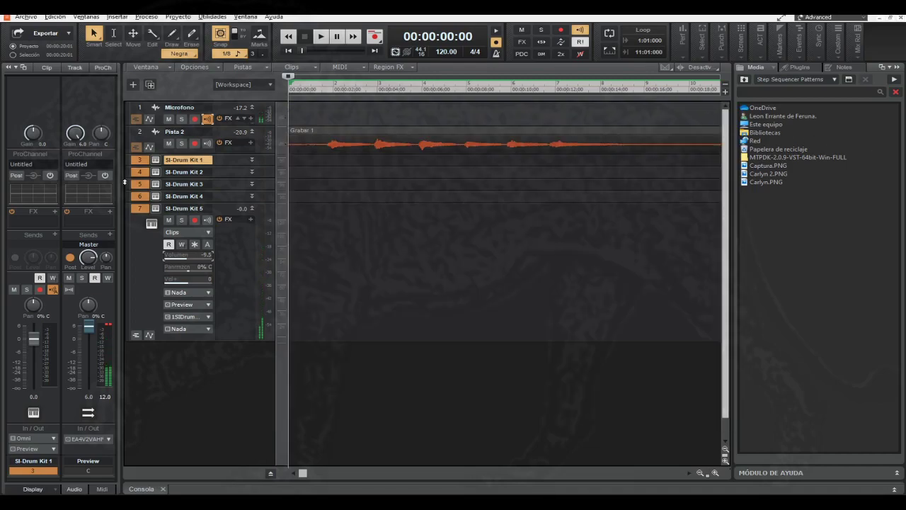
right_click(140, 163)
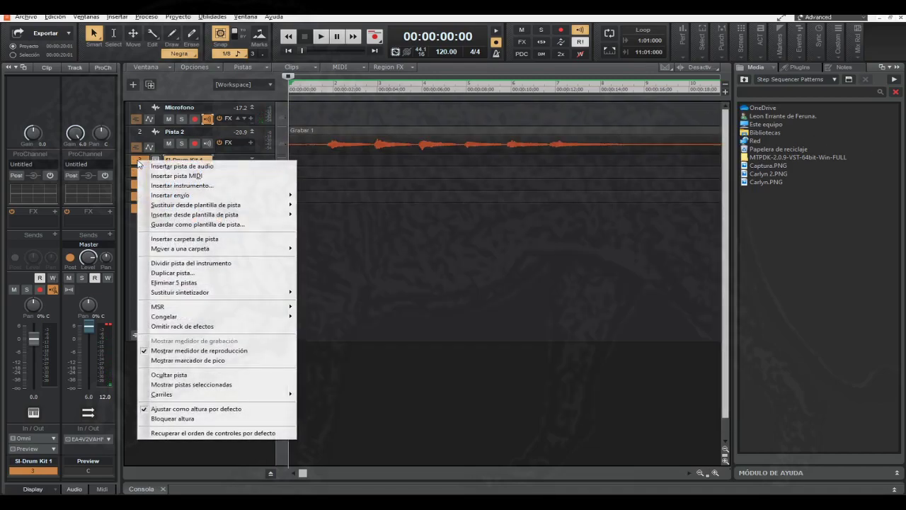
left_click(170, 283)
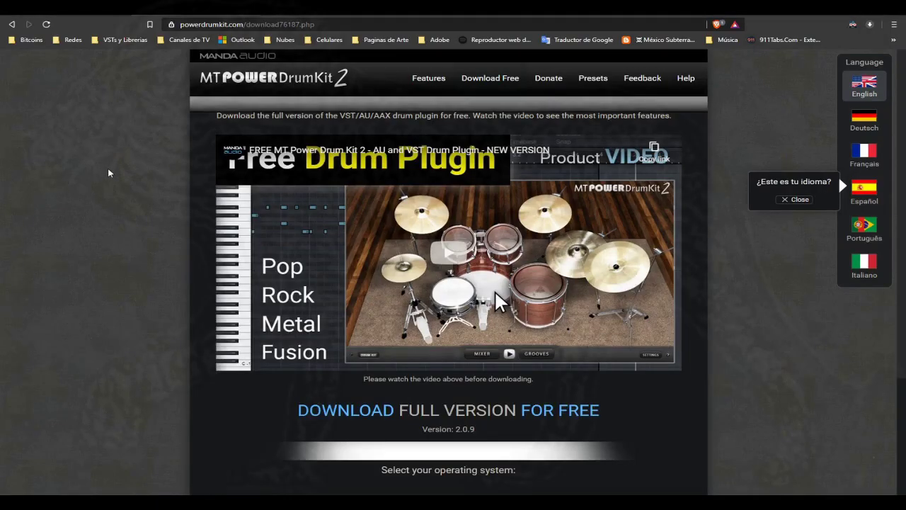
Step: On the MT Power Drum Kit 2 download page in the browser, choose Windows as the operating system and VST as the plugin format
scroll(112, 182, "down", 2)
scroll(112, 182, "up", 2)
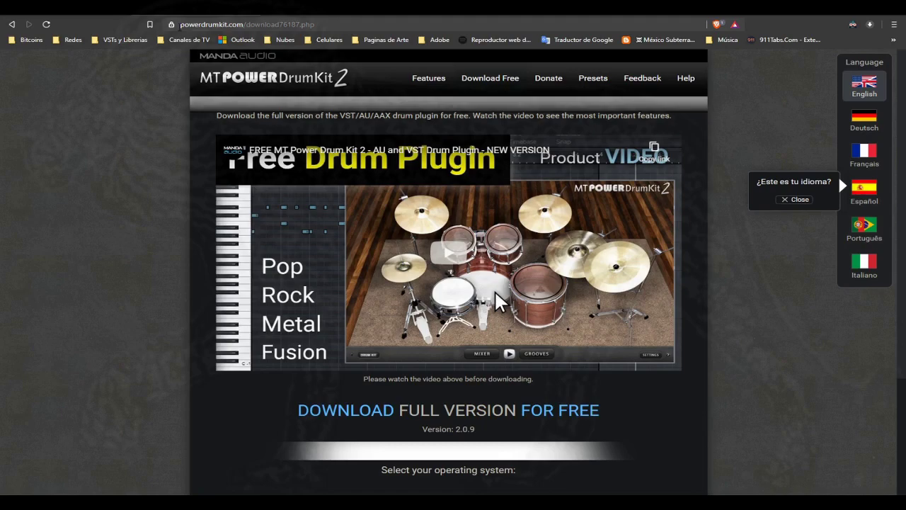
scroll(71, 253, "down", 3)
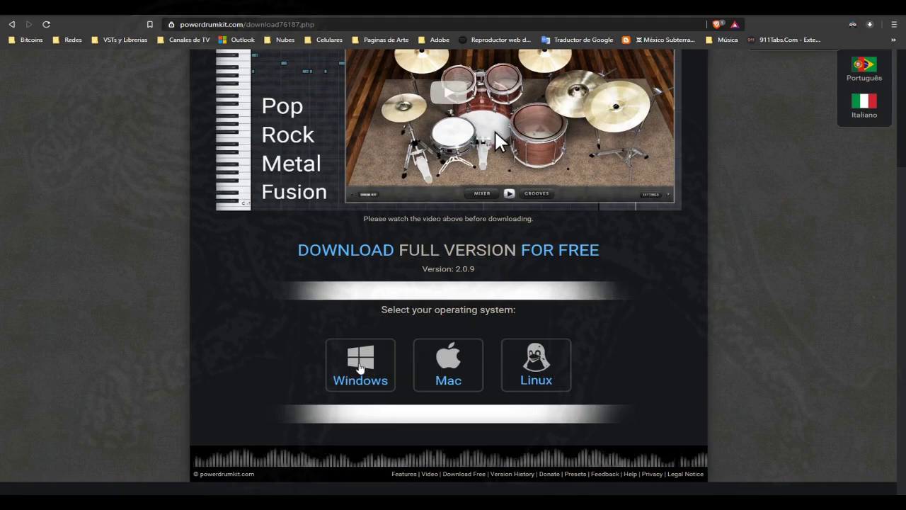
left_click(360, 368)
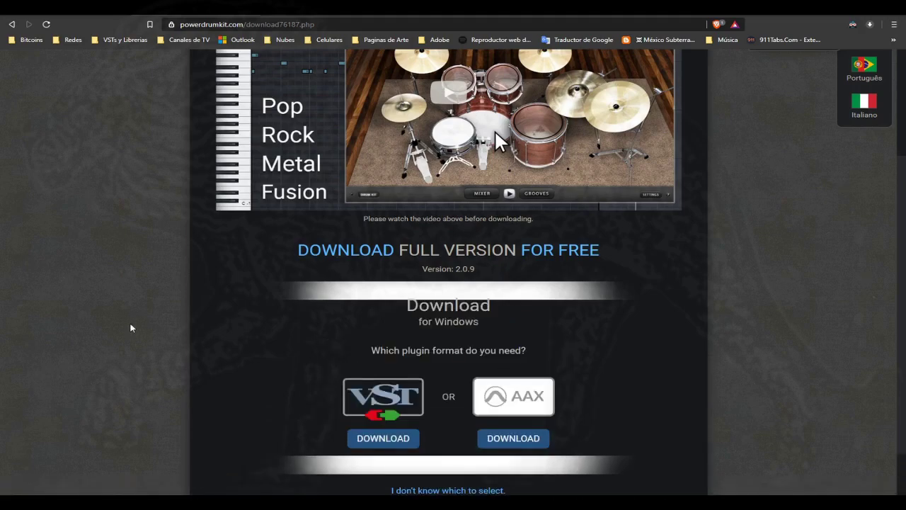
scroll(130, 327, "down", 1)
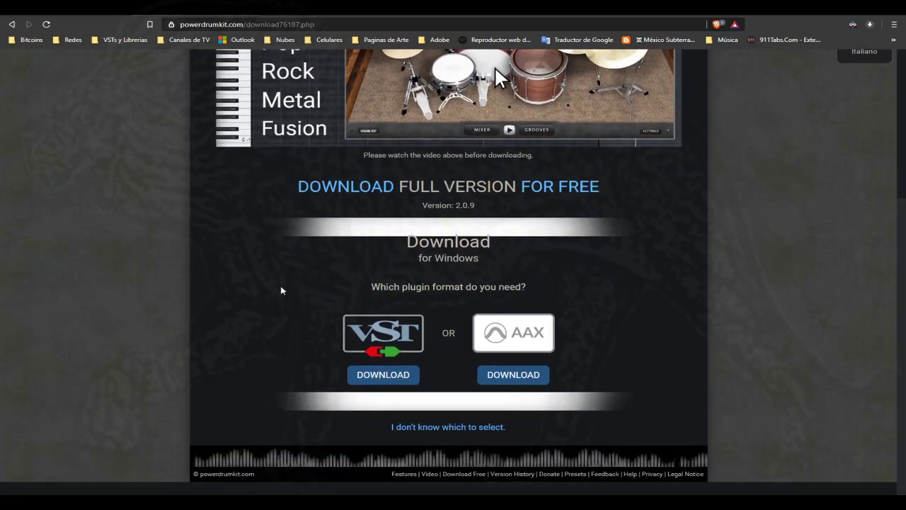
left_click_drag(281, 291, 381, 339)
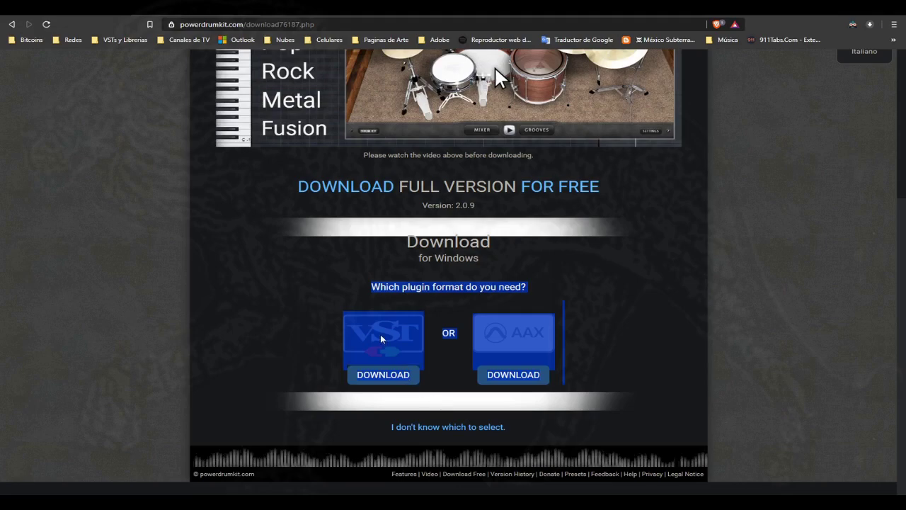
left_click(305, 328)
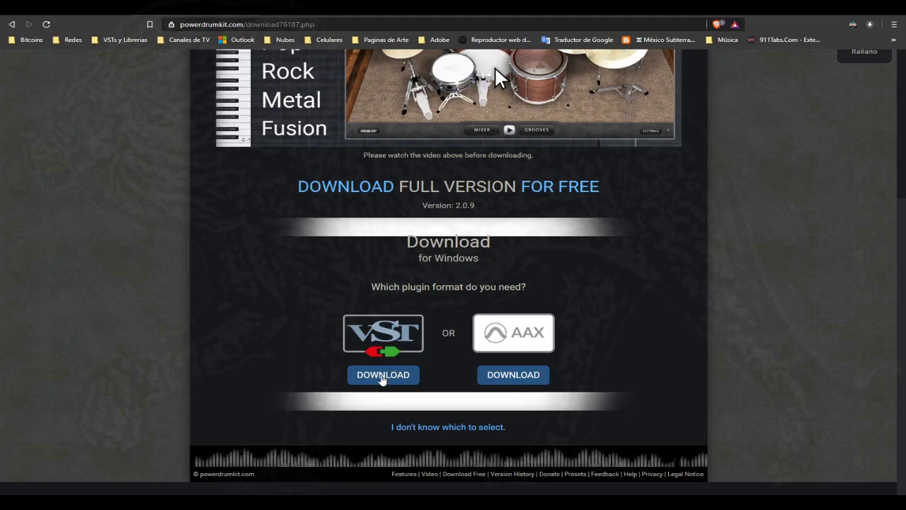
left_click(381, 377)
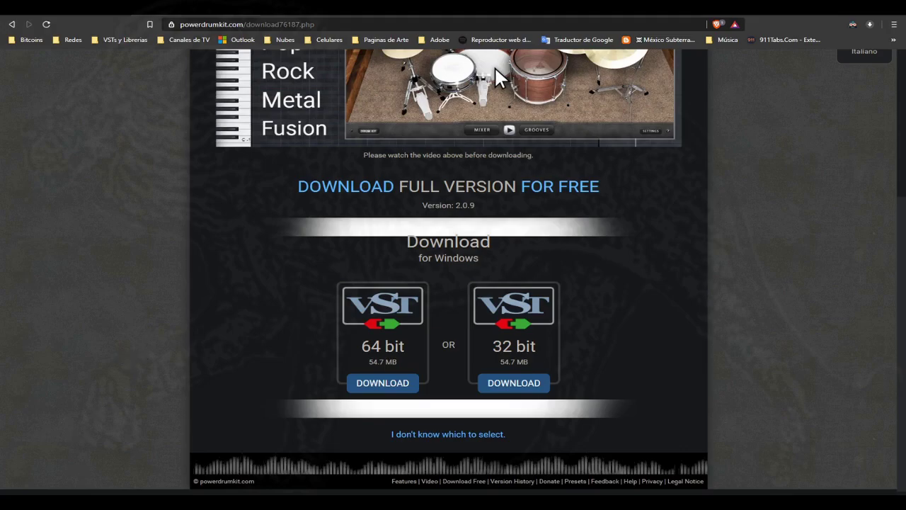
Step: Switch to File Explorer and open the properties of Este equipo to check whether the system is 64-bit or 32-bit
left_click(220, 503)
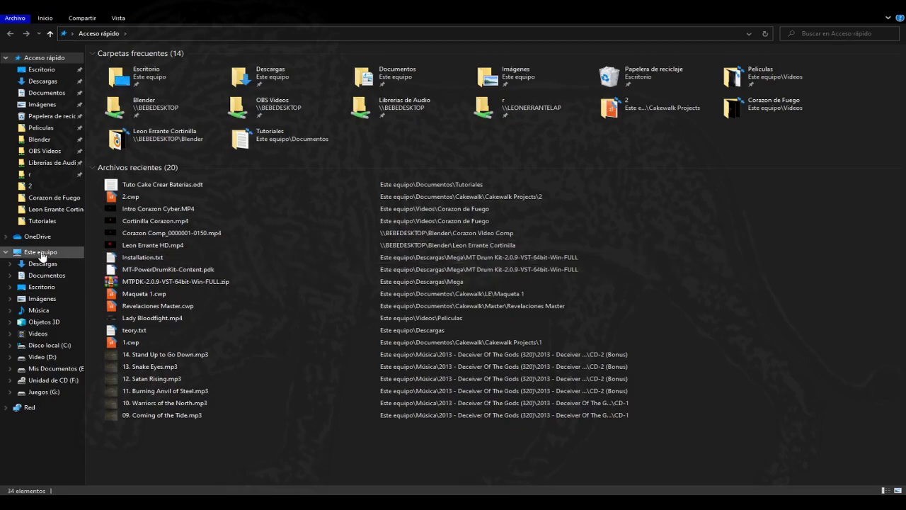
left_click(36, 254)
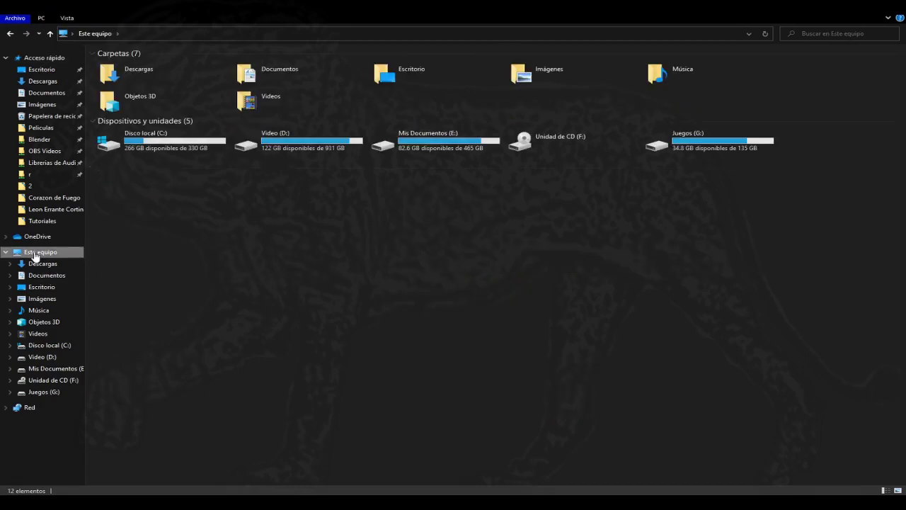
right_click(36, 256)
left_click(102, 381)
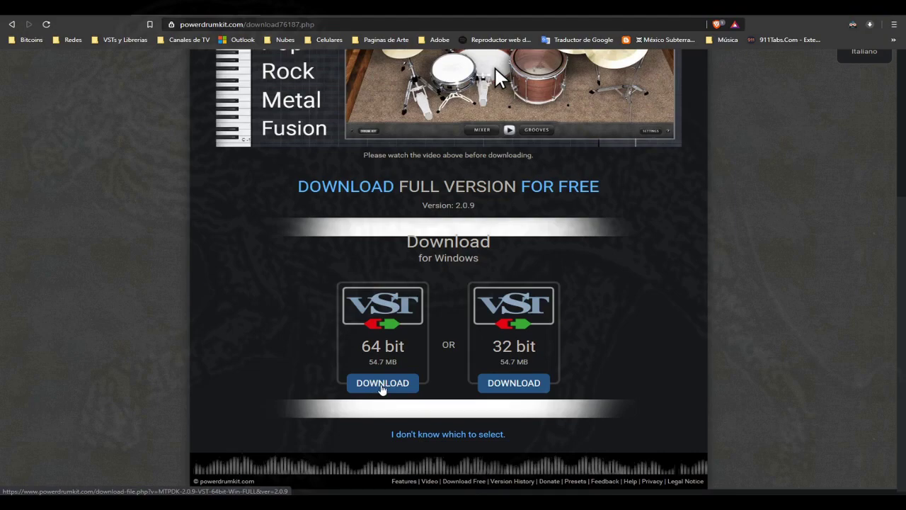
Step: Download the 64-bit VST version for Windows, dismiss the headset survey, and save the zip file to the Escritorio folder
left_click(382, 383)
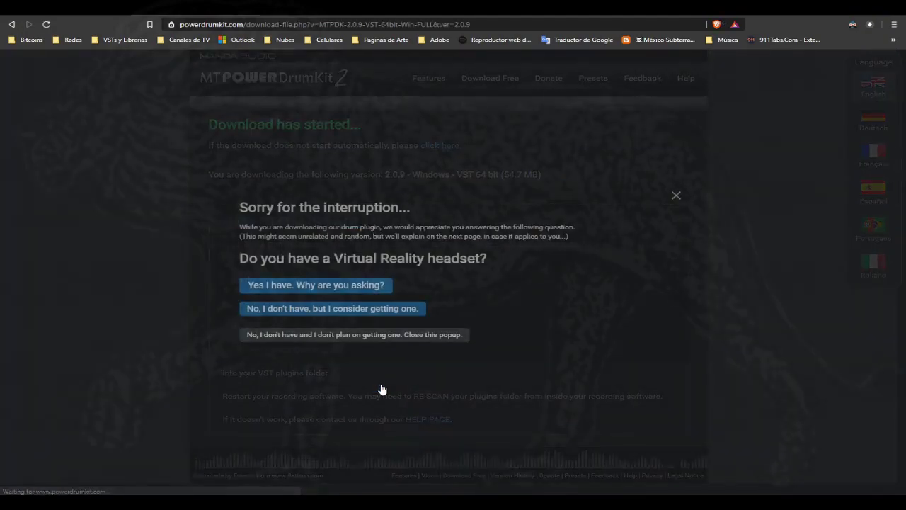
left_click(675, 196)
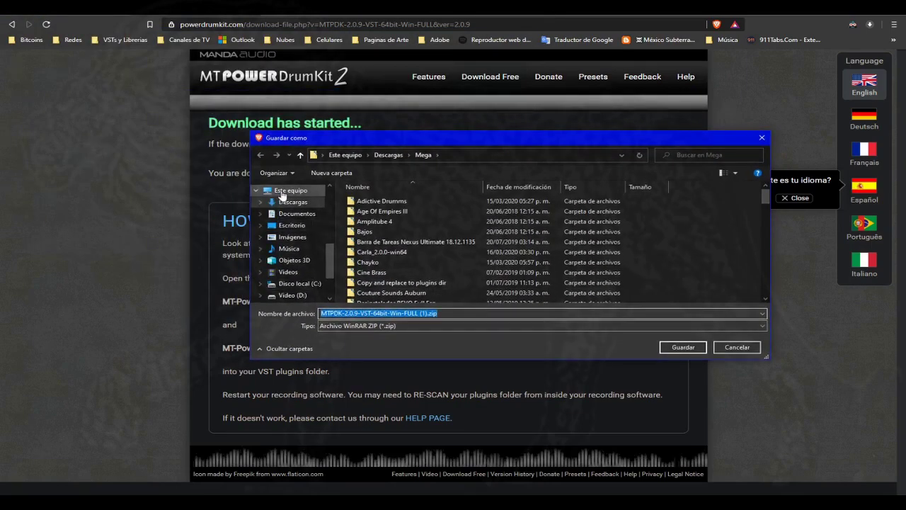
left_click(290, 225)
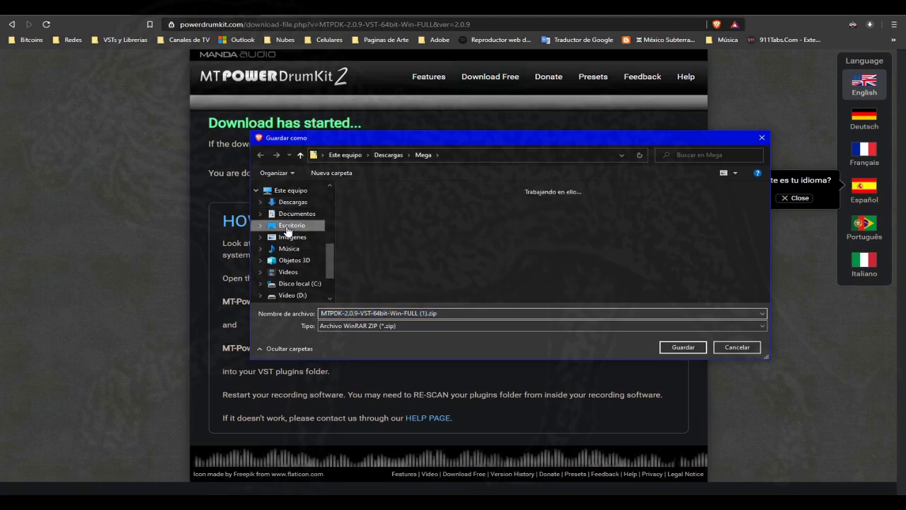
left_click(376, 224)
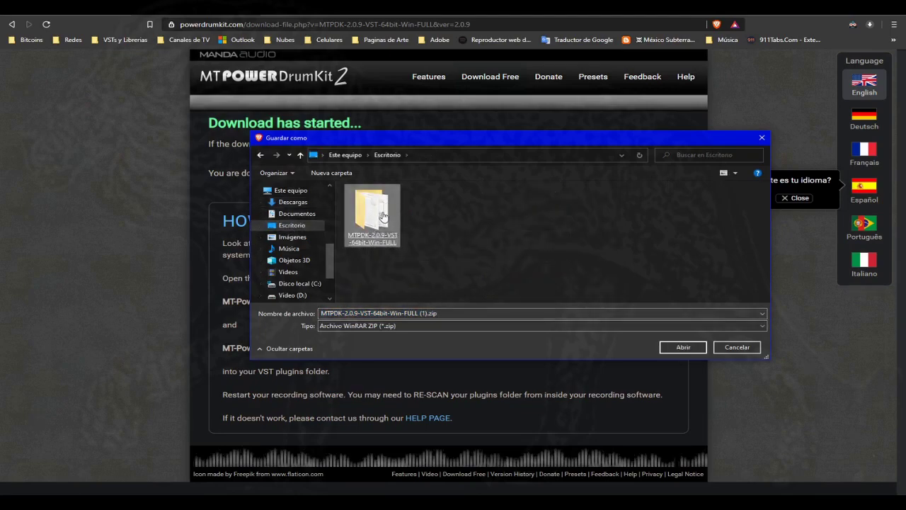
left_click(682, 348)
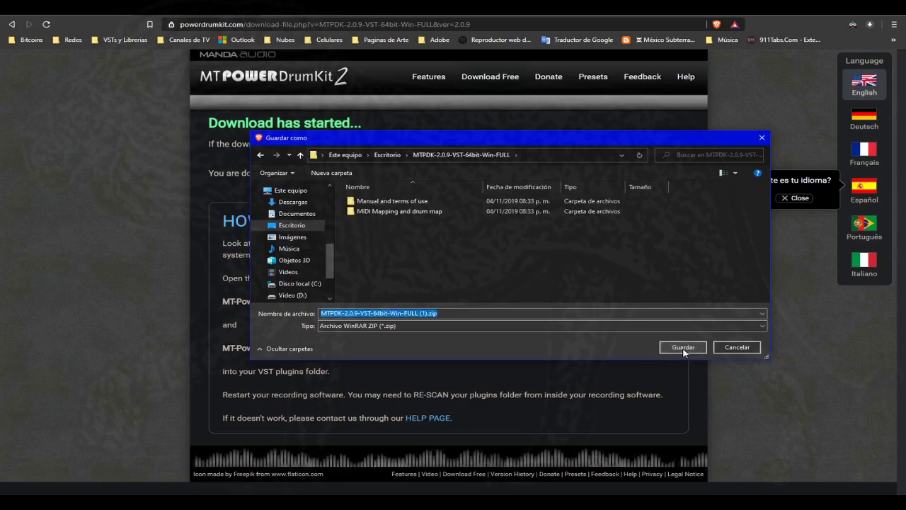
left_click(300, 154)
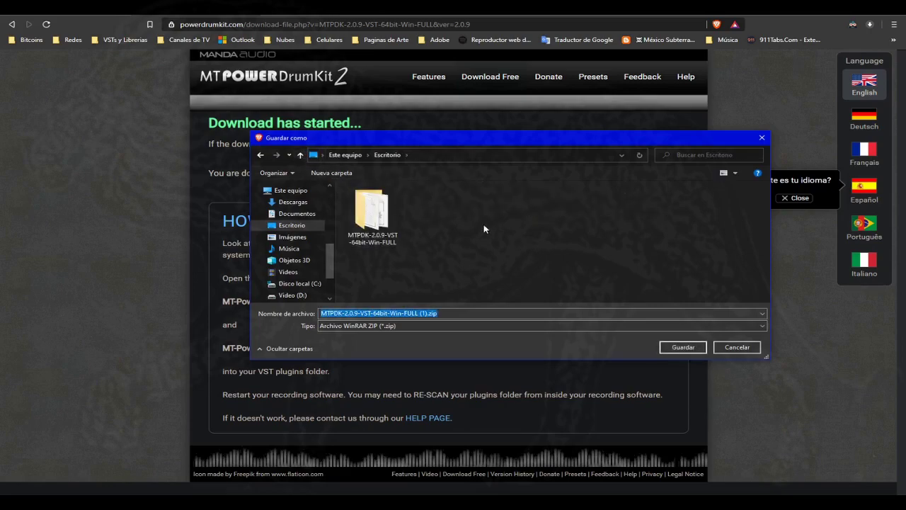
left_click(290, 190)
left_click(288, 203)
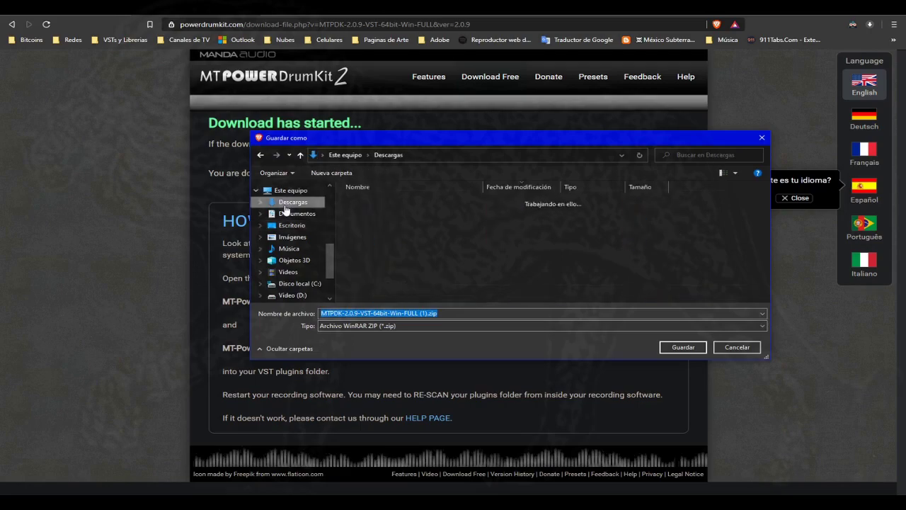
left_click(290, 226)
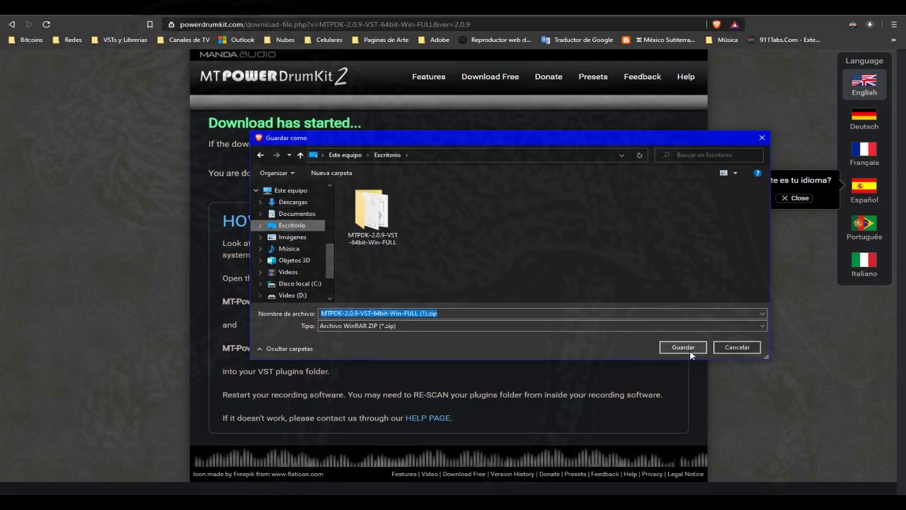
left_click(689, 350)
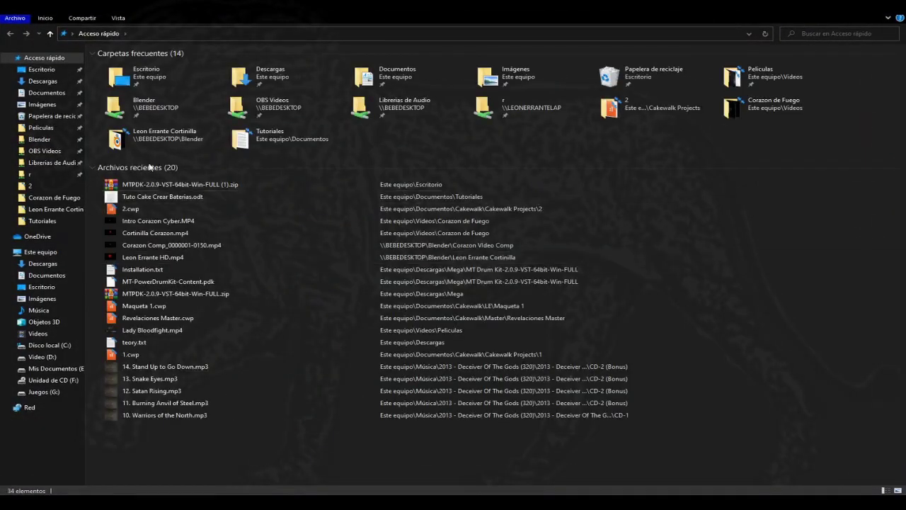
Step: Switch to File Explorer and extract MTPDK-2.0.9-VST-64bit-Win-FULL (1).zip directly into the Escritorio folder
double_click(151, 79)
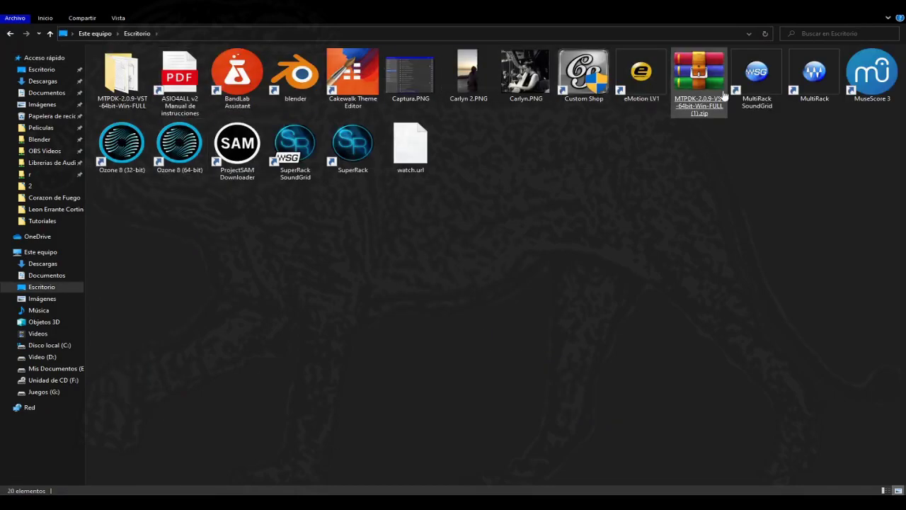
left_click(694, 119)
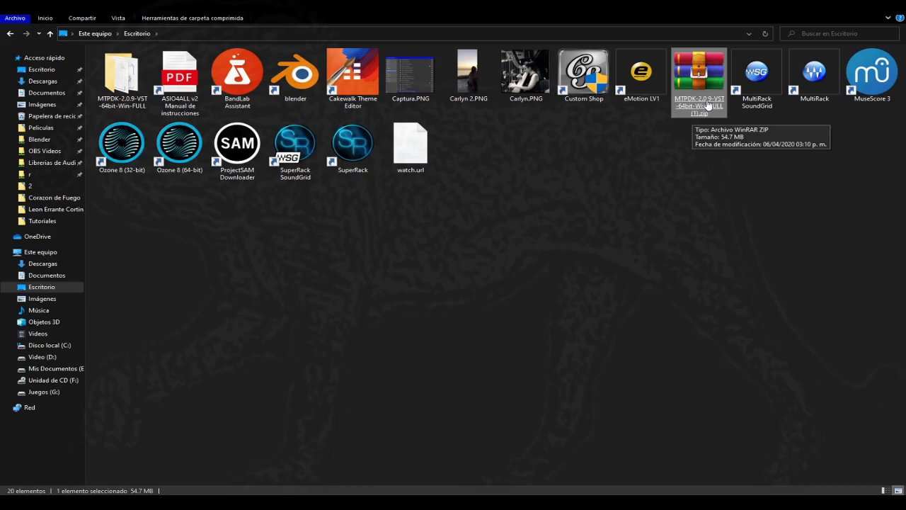
right_click(707, 104)
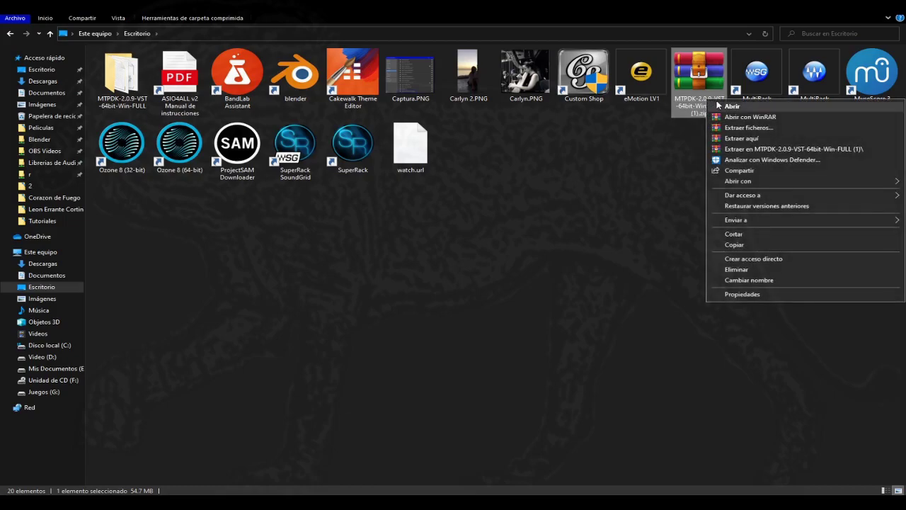
left_click(740, 139)
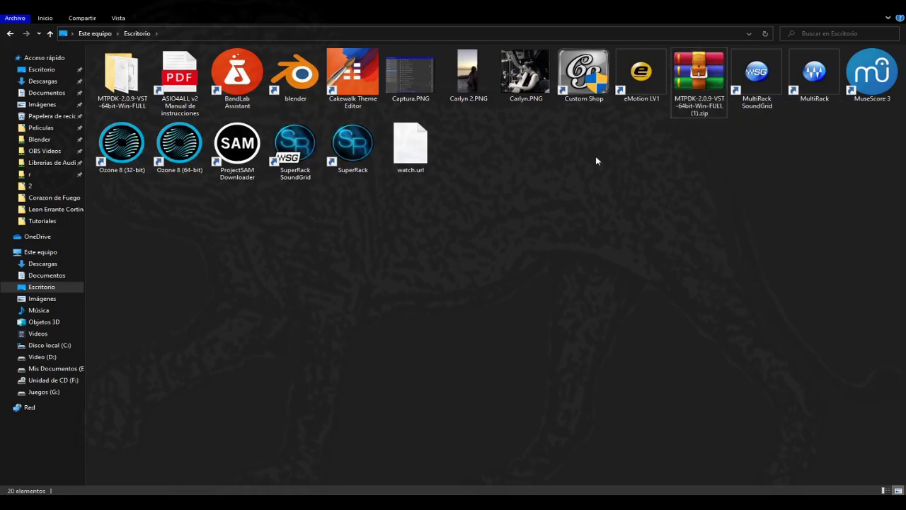
Step: Copy MT-PowerDrumKit.dll and MT-PowerDrumKit-Content.pdk from the MTPDK-2.0.9-VST-64bit-Win-FULL folder
left_click(122, 110)
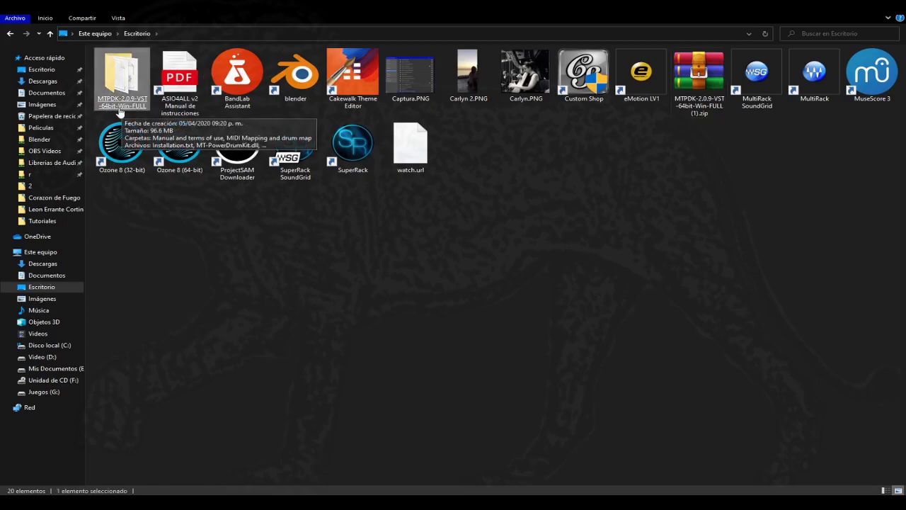
double_click(122, 103)
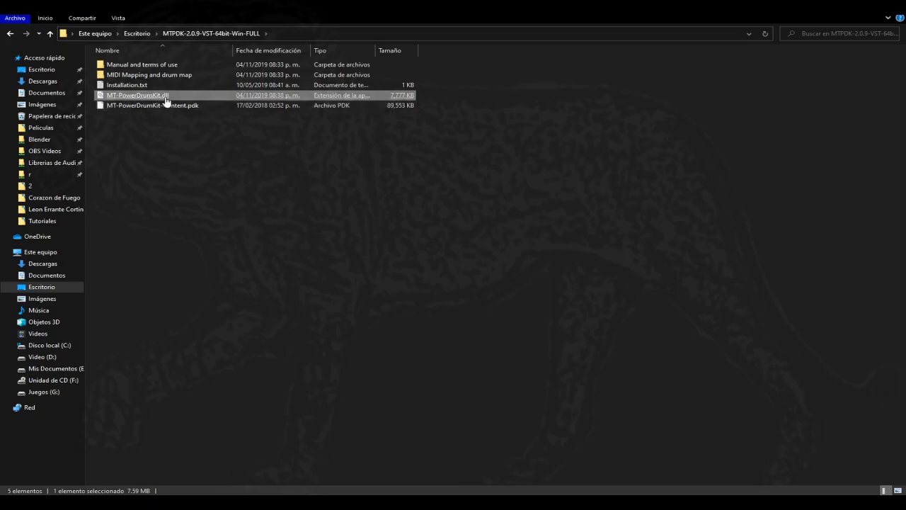
mouse_move(164, 100)
left_click(154, 106, "ctrl")
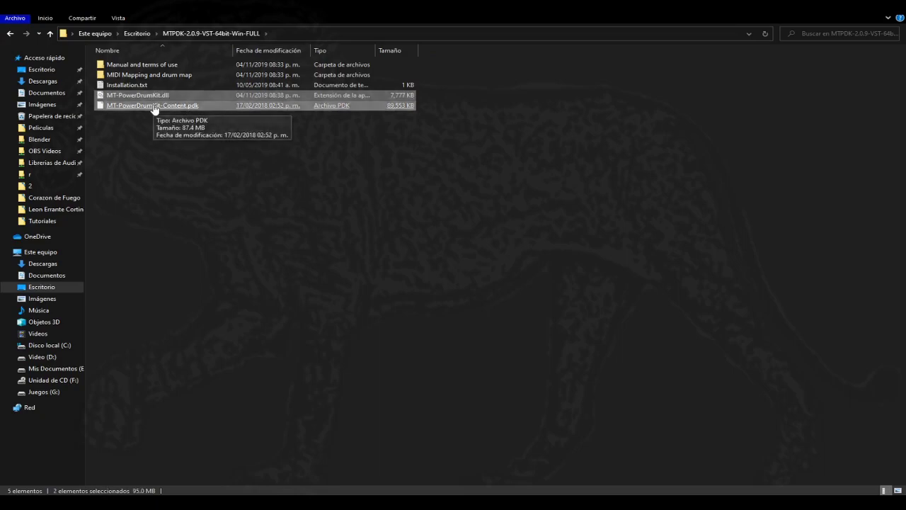
right_click(154, 108)
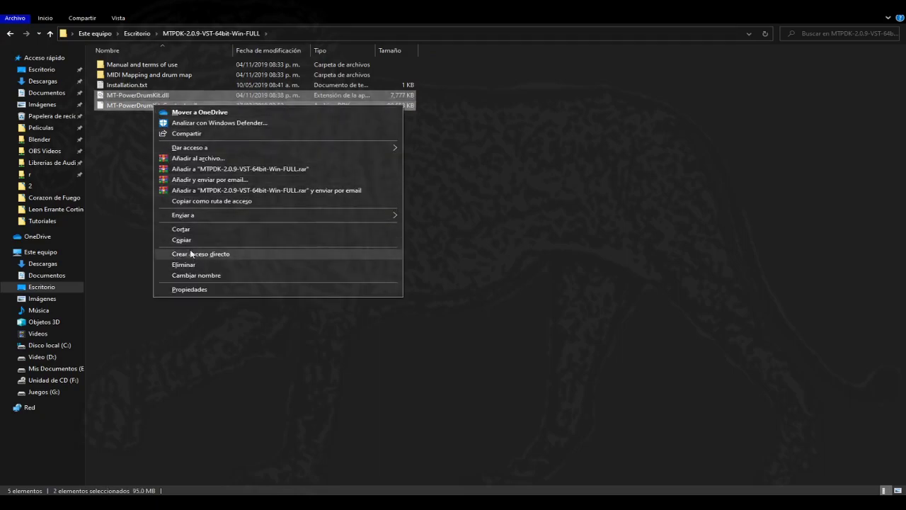
left_click(181, 240)
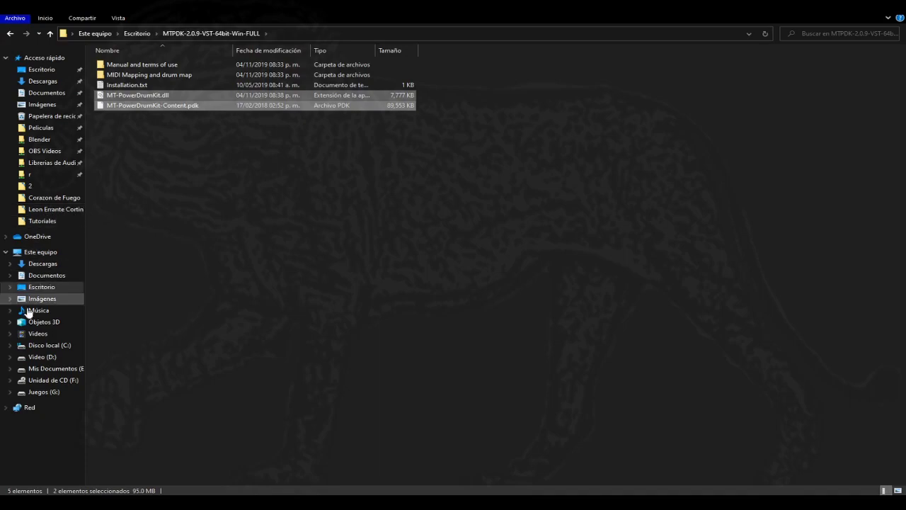
Step: Check the plugin files in the VST PlugIns folder under Archivos de programa (x86) on drive C
left_click(36, 346)
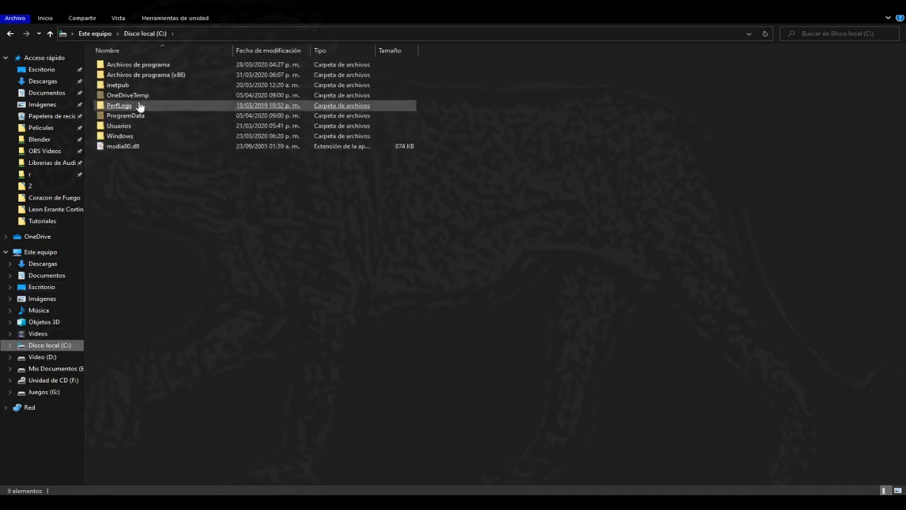
left_click(144, 75)
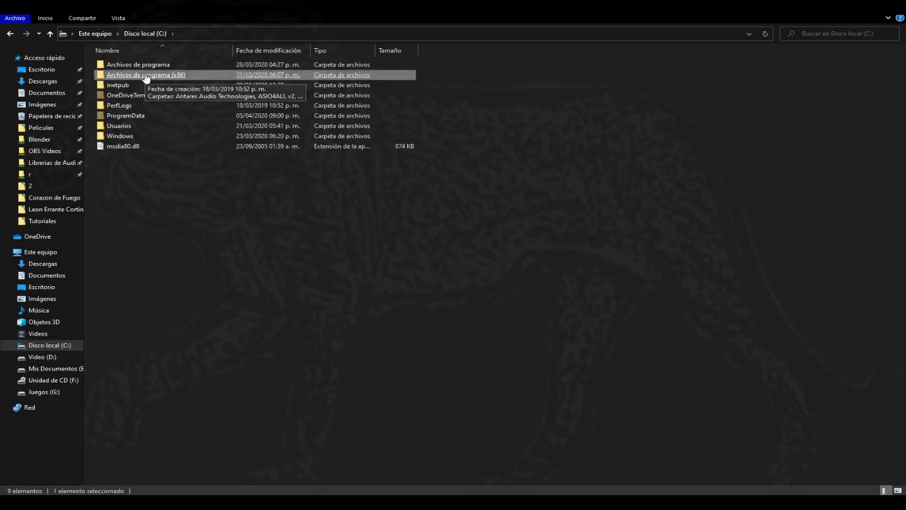
double_click(144, 76)
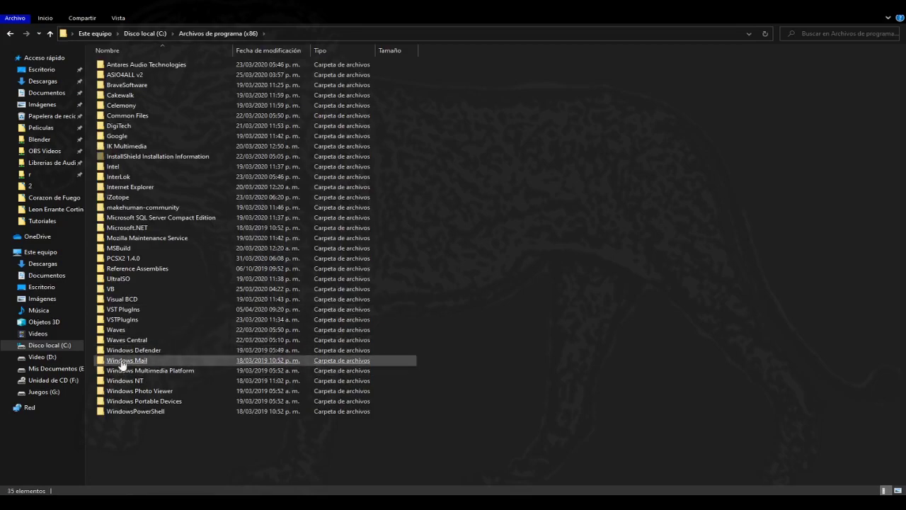
double_click(124, 310)
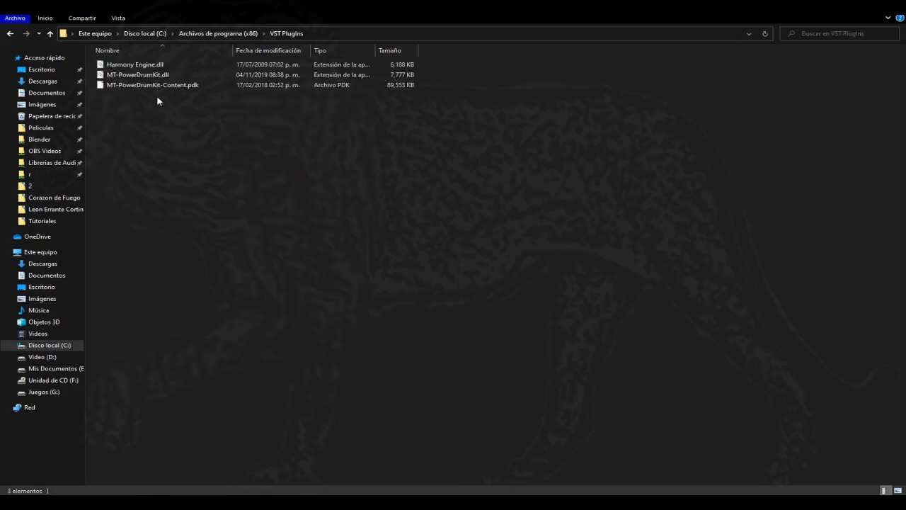
left_click(150, 65)
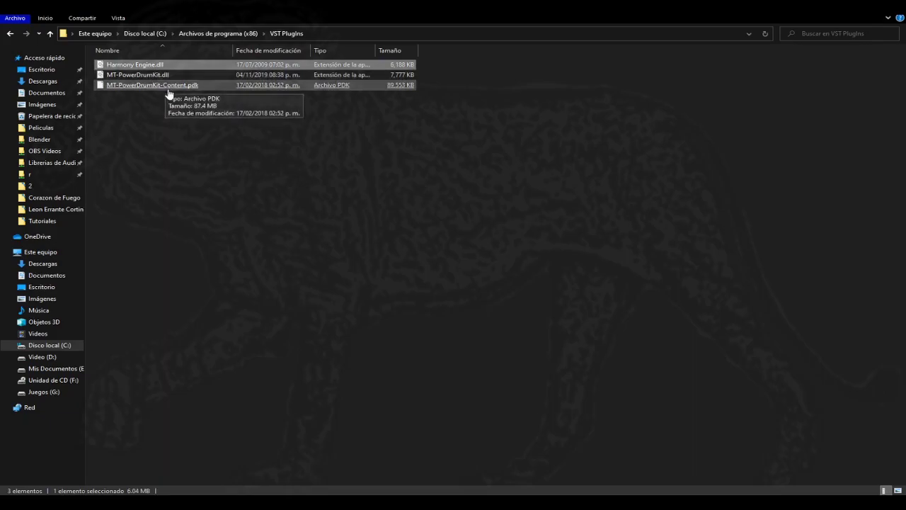
left_click(150, 86)
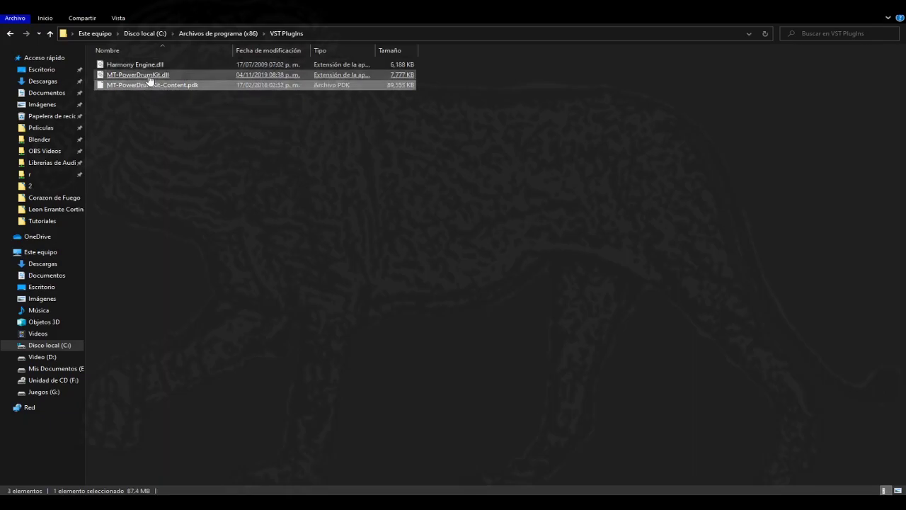
Step: Paste the two copied files into the VST PlugIns folder under Archivos de programa on drive C, replacing the files already there
left_click(49, 34)
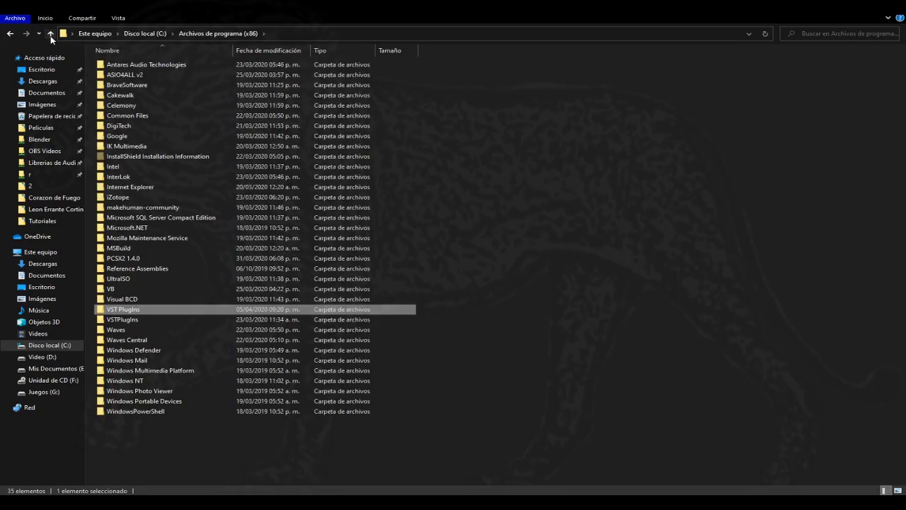
left_click(50, 34)
double_click(124, 64)
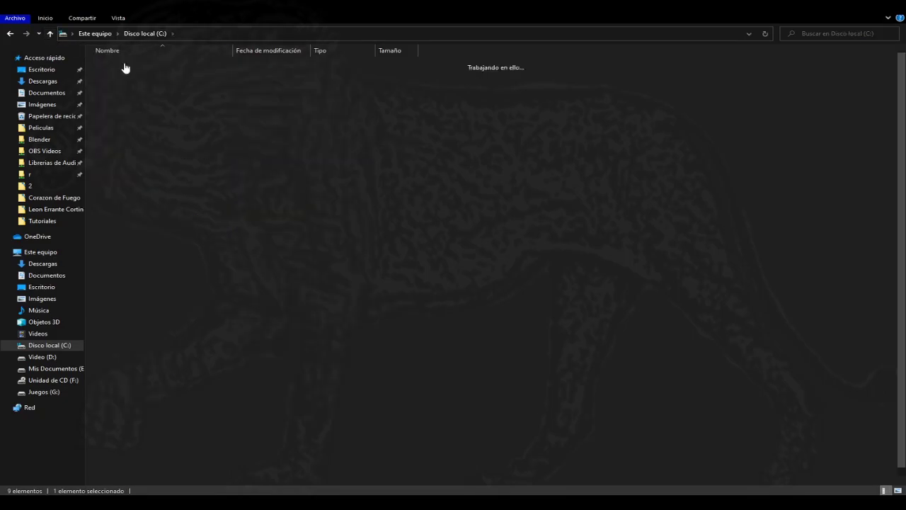
double_click(128, 346)
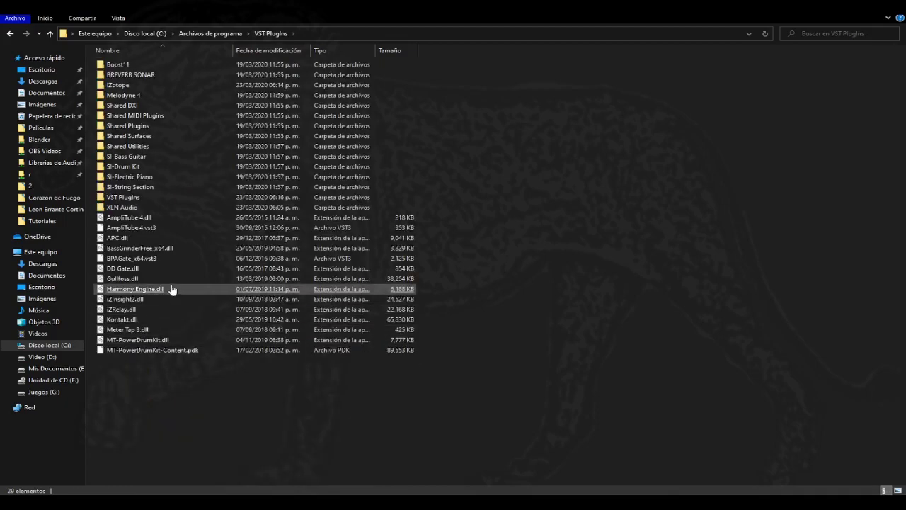
right_click(460, 398)
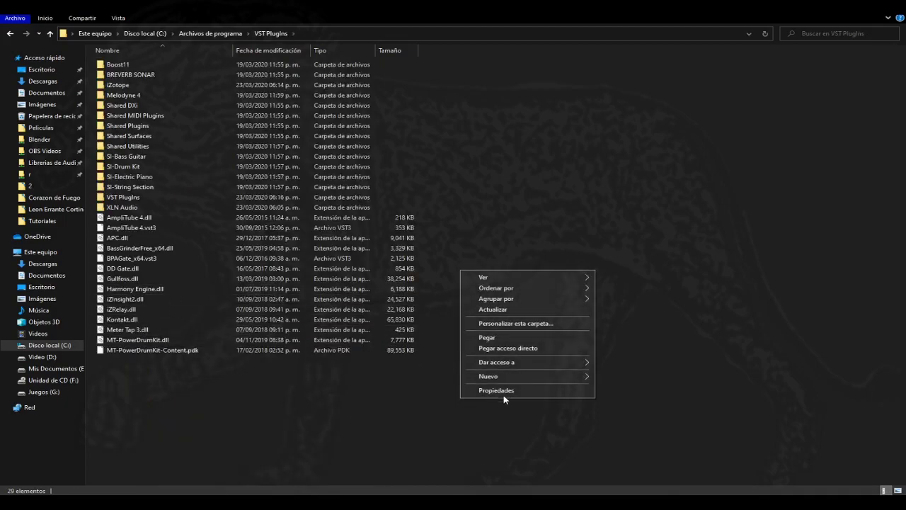
left_click(502, 338)
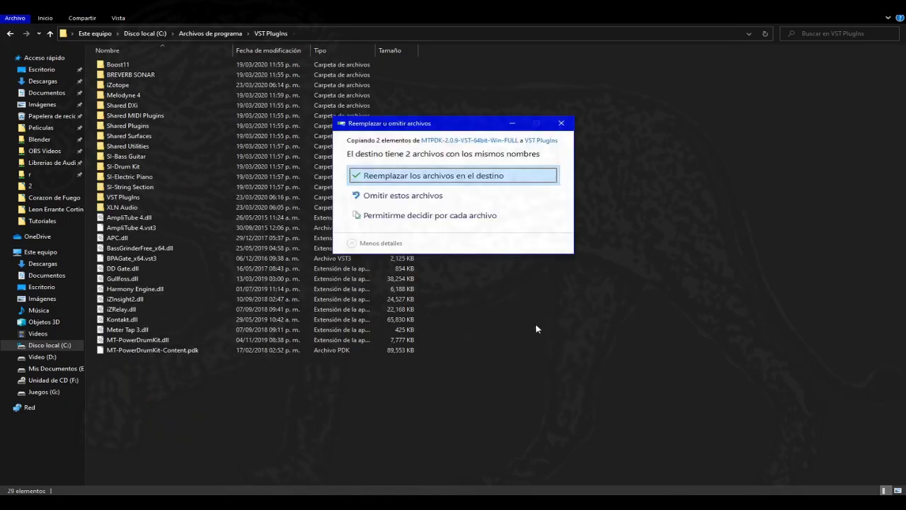
left_click(450, 177)
left_click(430, 215)
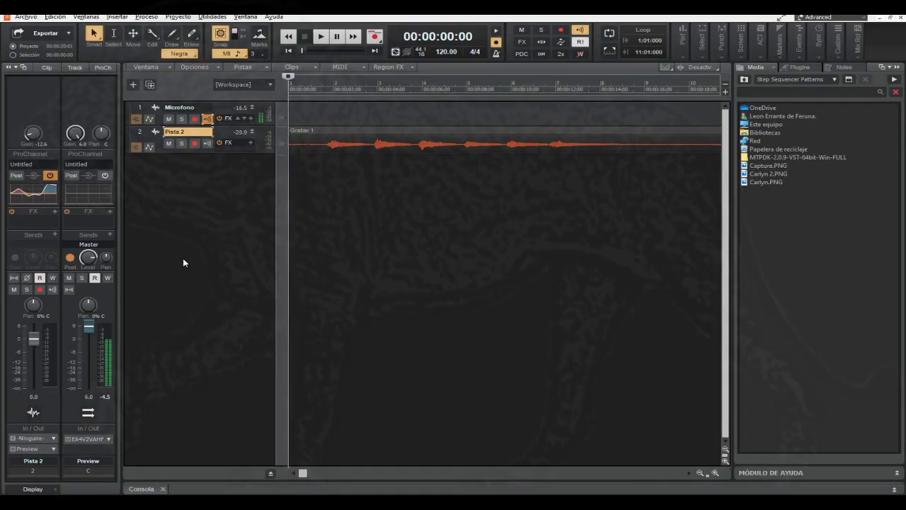
Step: Switch to Cakewalk, run a plugin scan from the VST settings in the preferences, and apply the settings
left_click(57, 17)
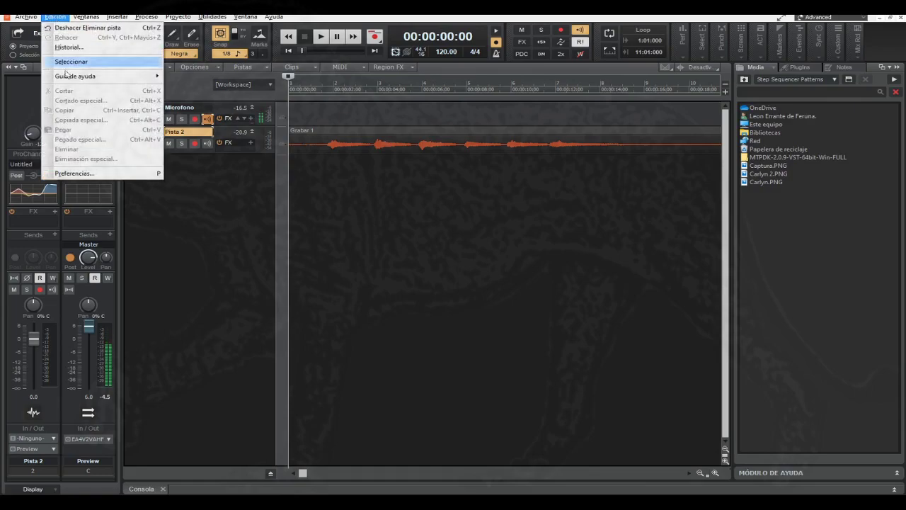
left_click(158, 173)
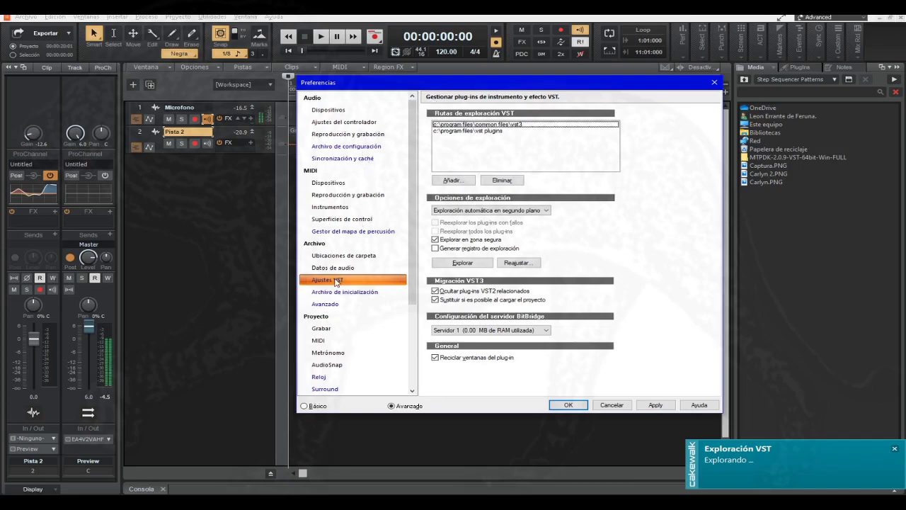
left_click(334, 269)
left_click(334, 279)
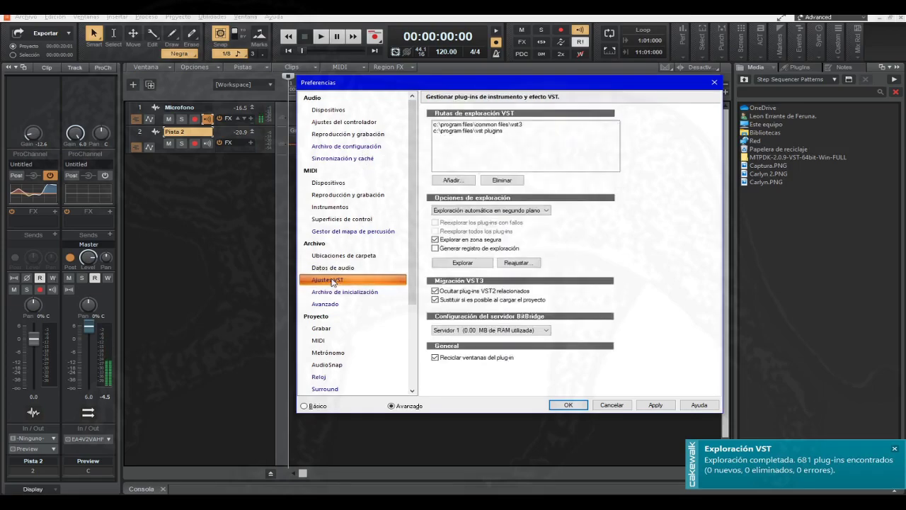
left_click(465, 264)
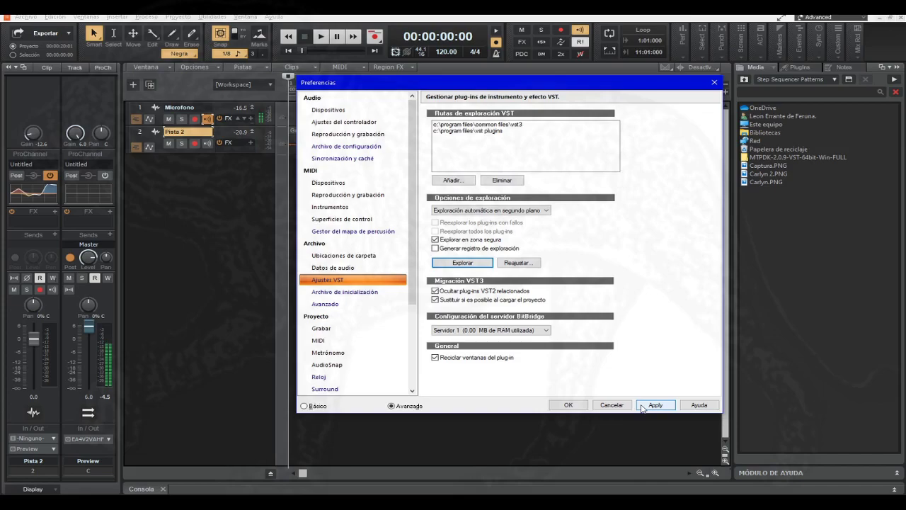
left_click(641, 405)
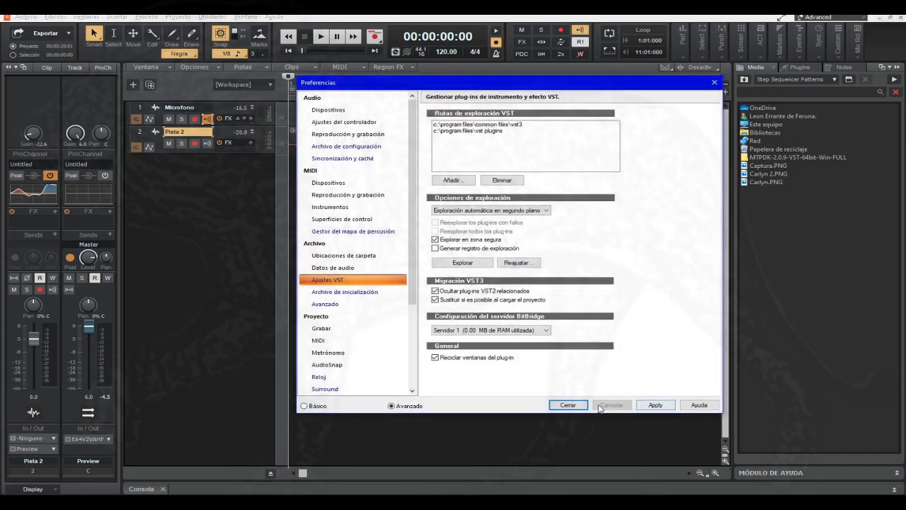
Step: Close the preferences and insert MT-PowerDrumKit from the Uncategorized instruments into the project with all its synth audio outputs as mono tracks
left_click(569, 405)
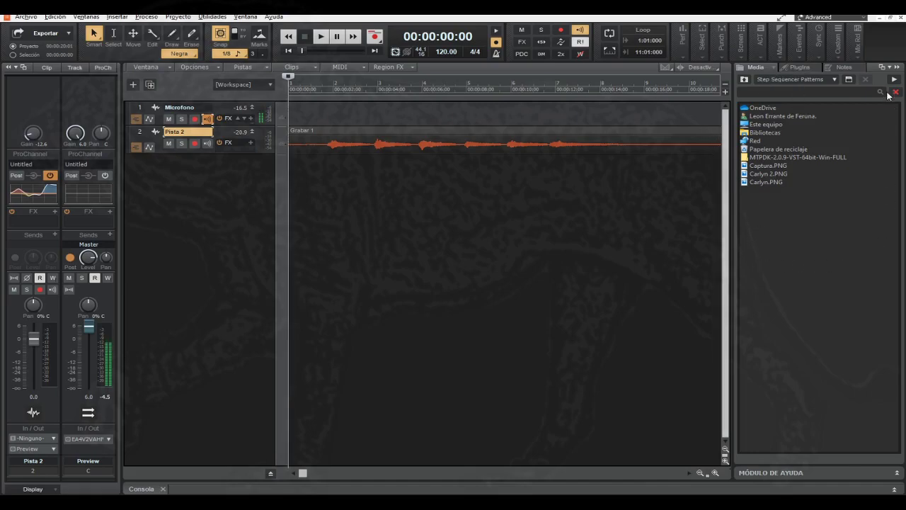
left_click(797, 69)
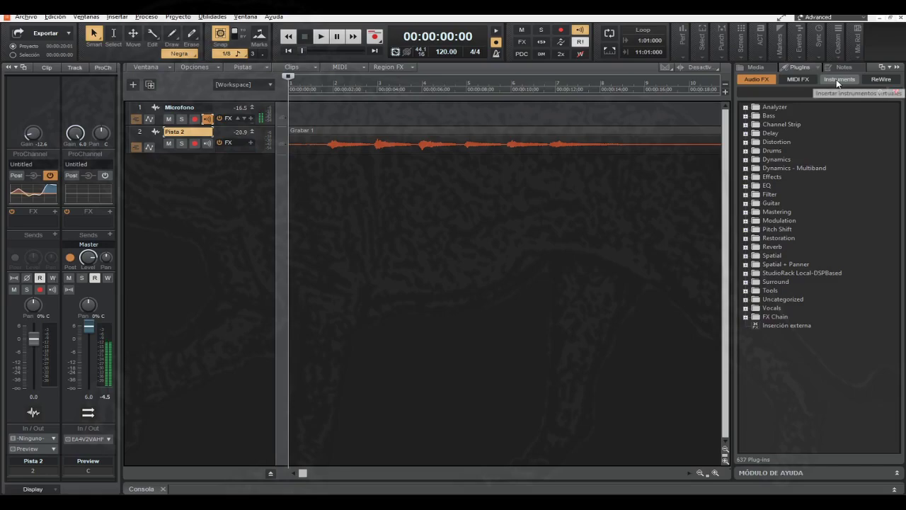
left_click(837, 79)
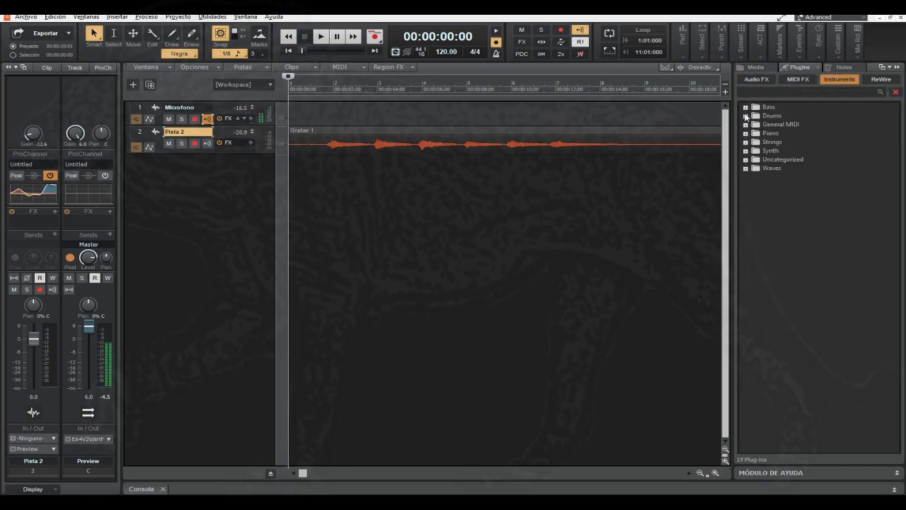
left_click(745, 160)
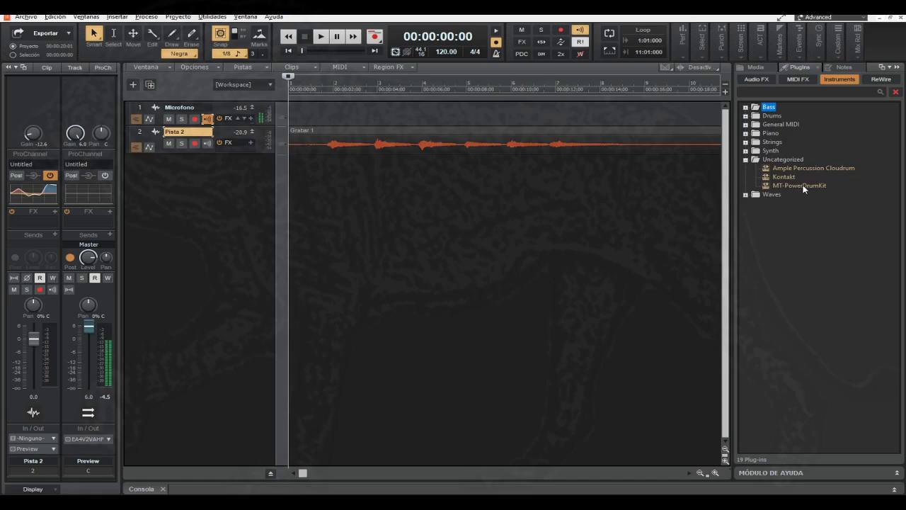
left_click_drag(802, 185, 133, 170)
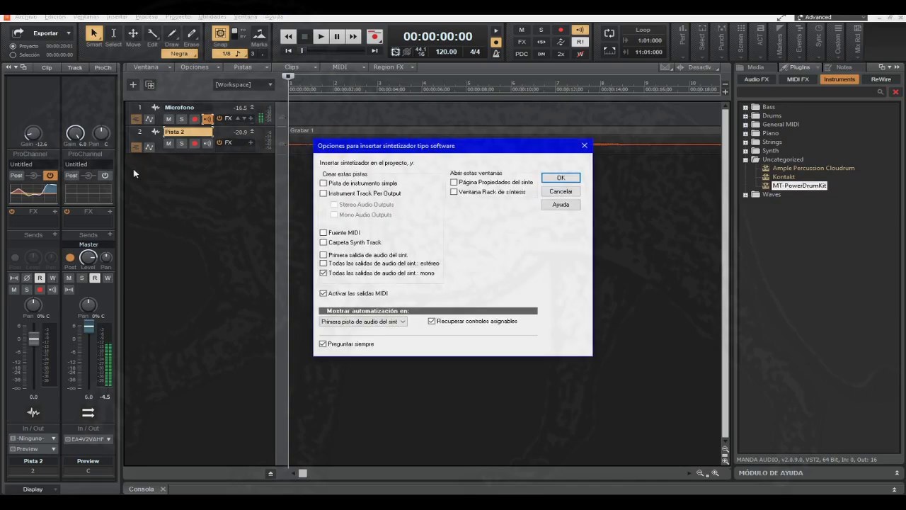
left_click_drag(490, 150, 467, 168)
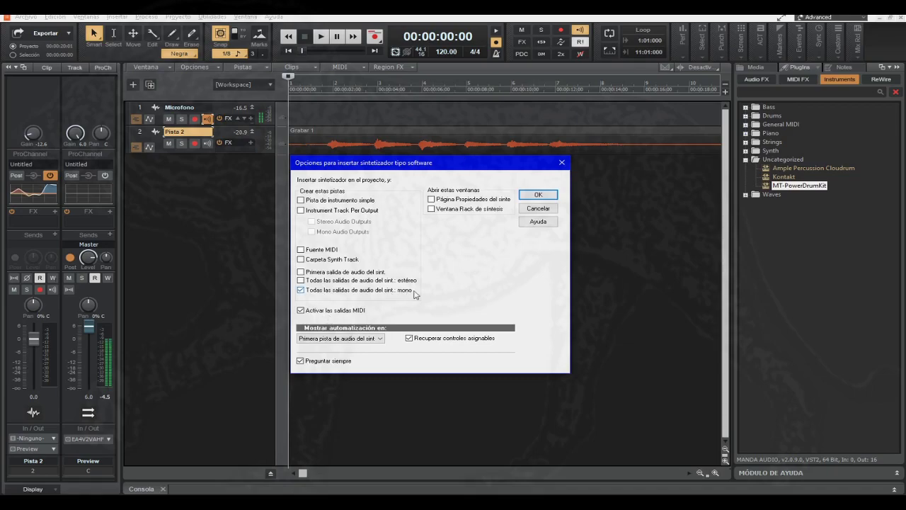
left_click(539, 196)
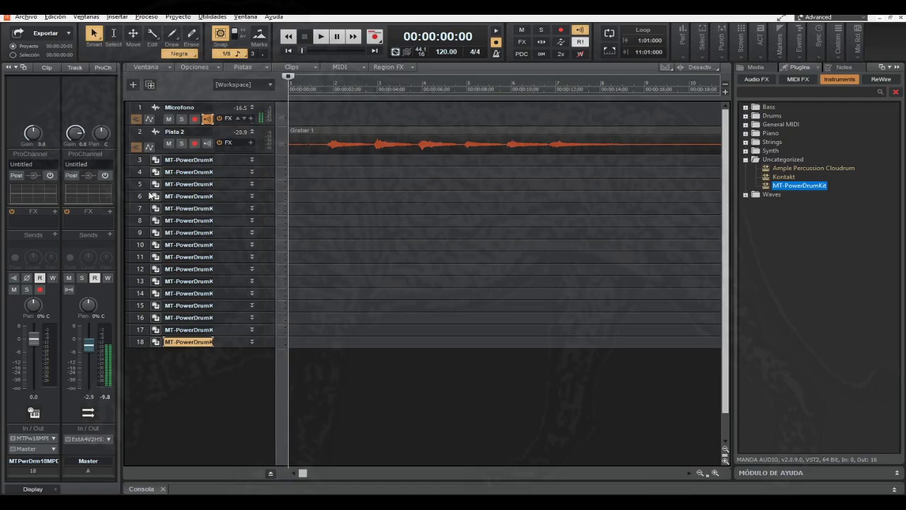
Step: Select MT-PowerDrumKit tracks 3 to 18 and lower their gain together to -12.9 in the expanded console
left_click(139, 162)
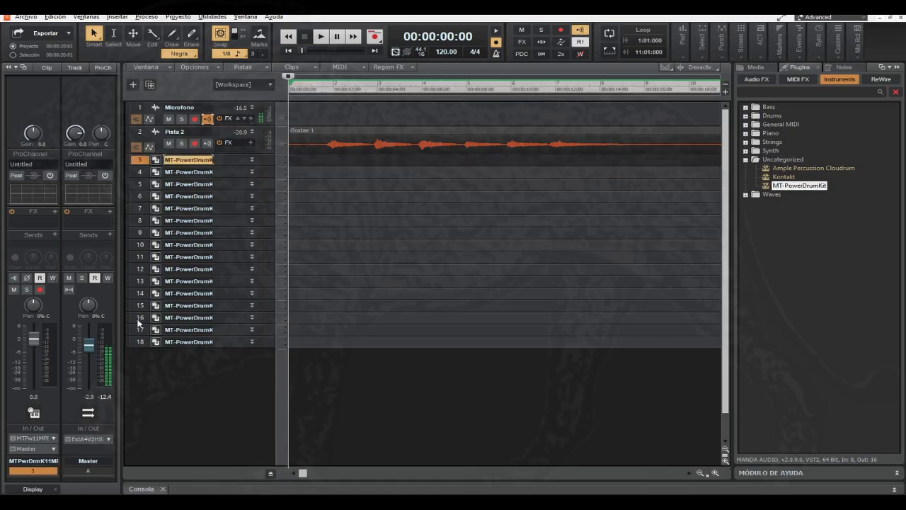
left_click(141, 342)
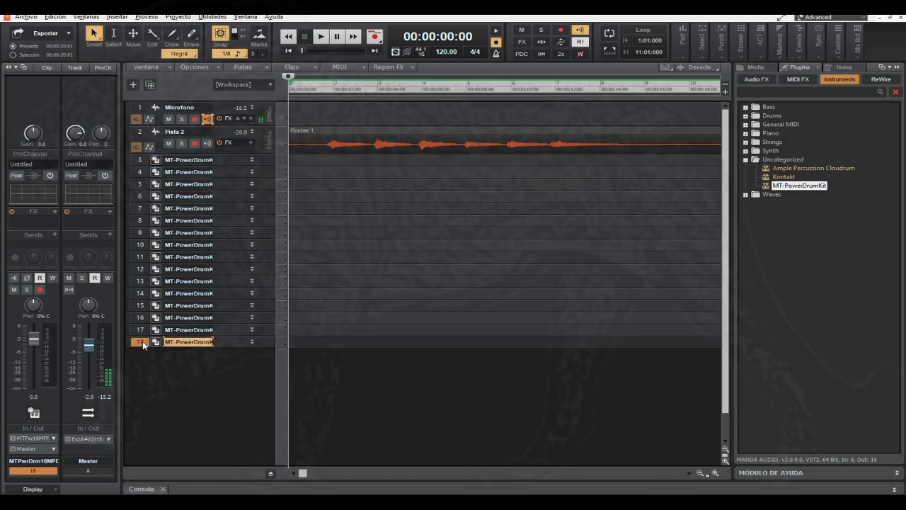
left_click(140, 162)
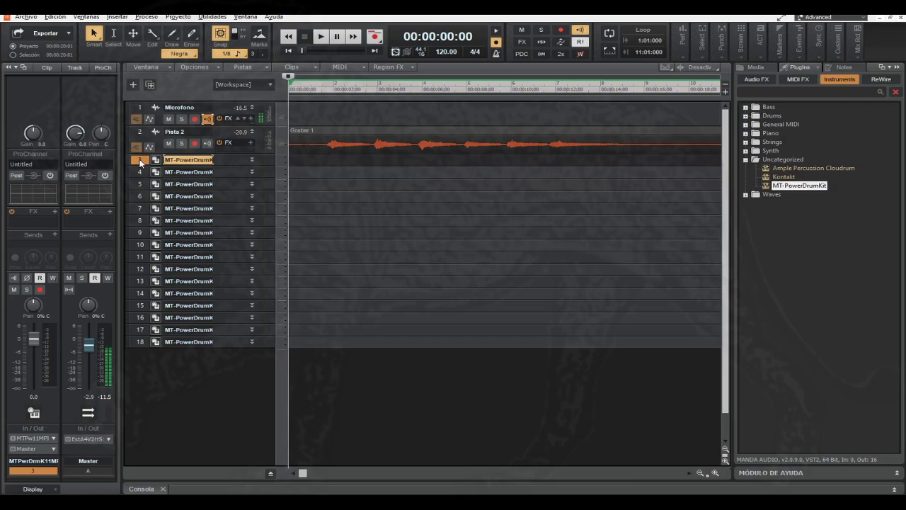
left_click_drag(139, 162, 140, 343)
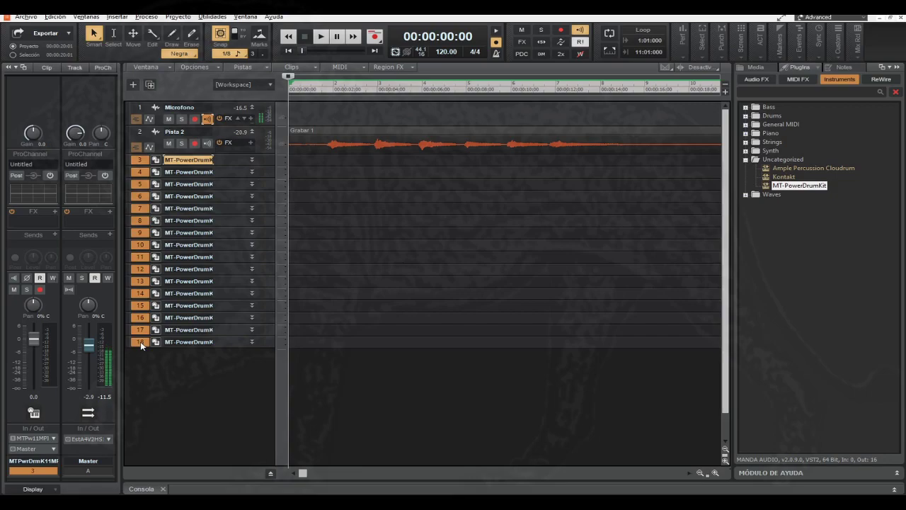
left_click(142, 488)
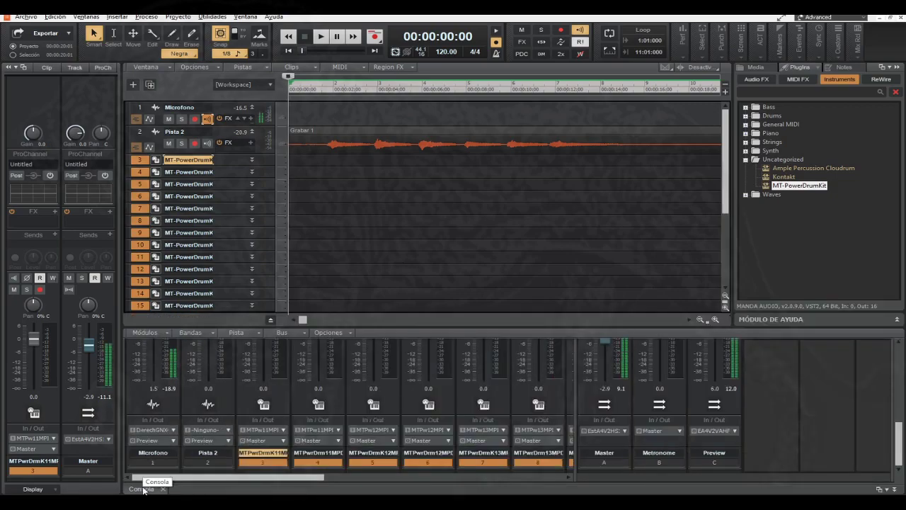
double_click(142, 488)
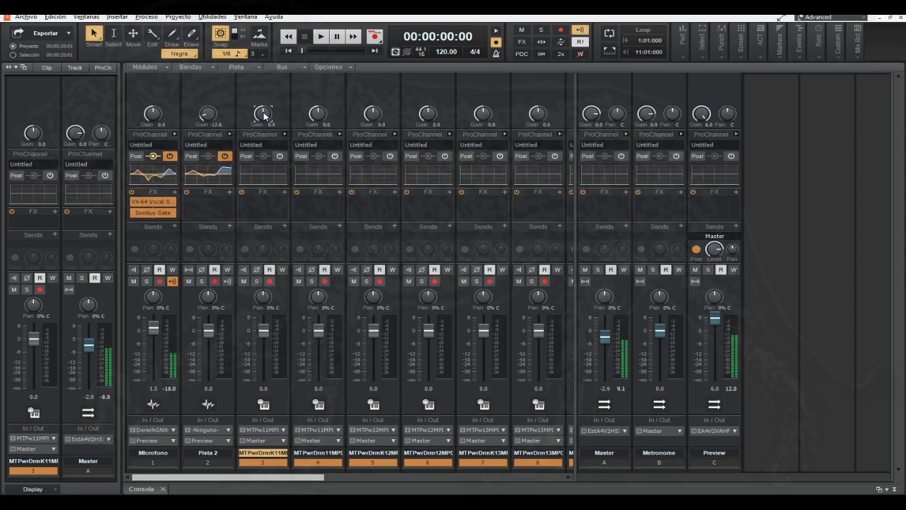
left_click_drag(263, 116, 263, 141)
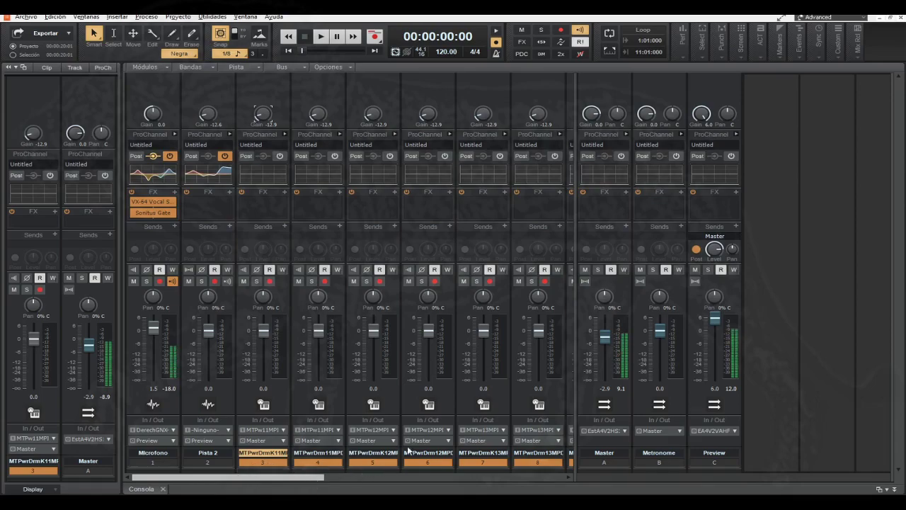
Step: Colour the selected MT-PowerDrumKit track strips green in the console
left_click(266, 470)
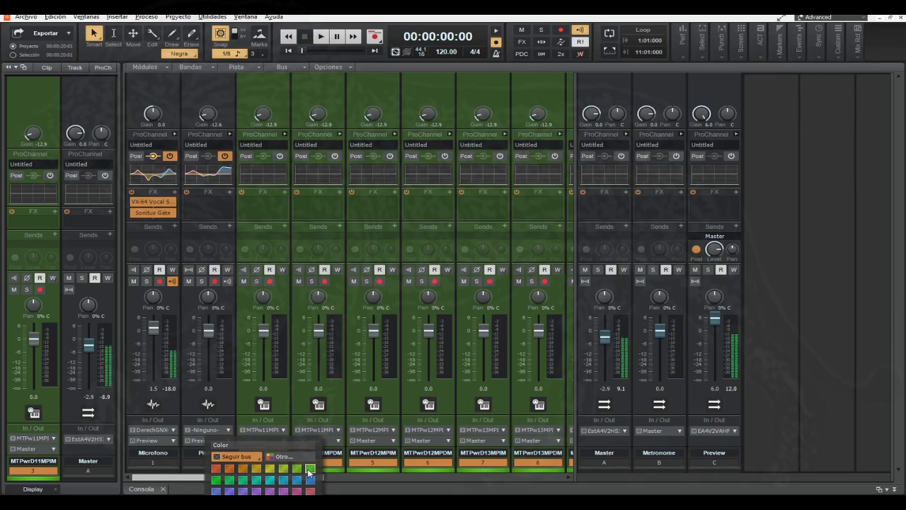
left_click(309, 472)
mouse_move(314, 478)
left_mouse_down()
mouse_move(557, 482)
mouse_move(402, 493)
mouse_move(303, 482)
left_mouse_up()
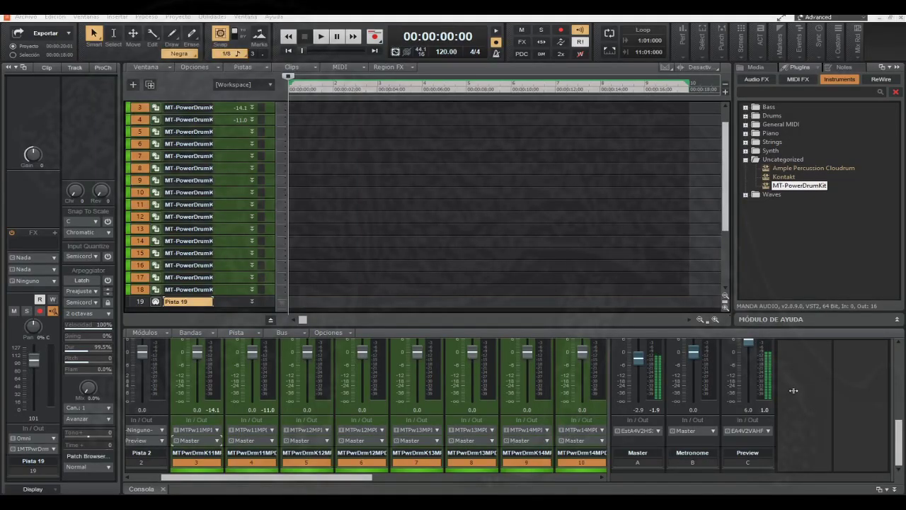
Step: Add a new bus beside the Preview bus in the console and name it Bus Bateria
right_click(794, 390)
left_click(805, 398)
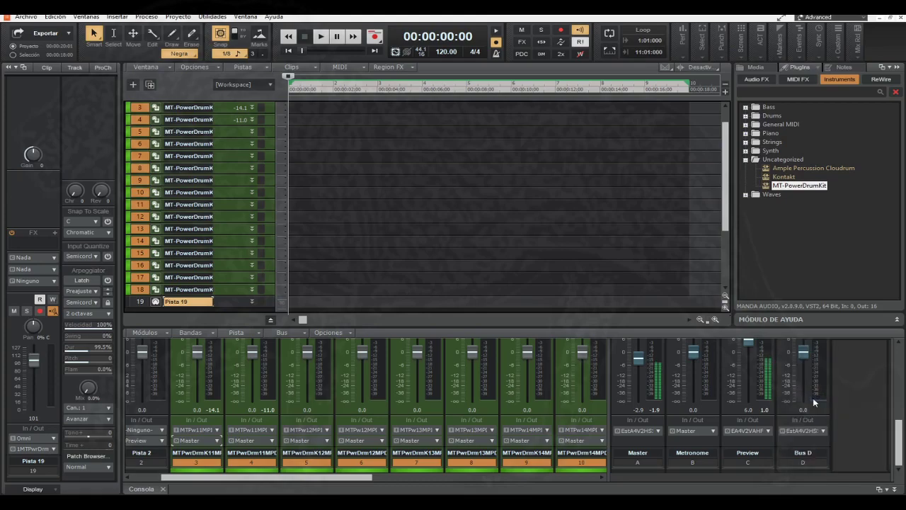
double_click(807, 453)
type("Bus Bateria")
key("Return")
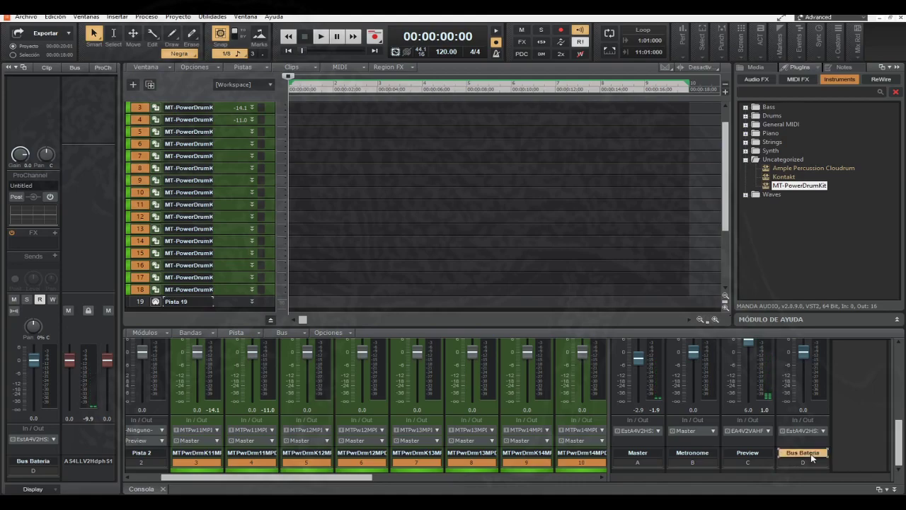
Step: Route the outputs of all selected drum tracks to Bus Bateria, and send Bus Bateria's output to Preview
left_click(217, 440)
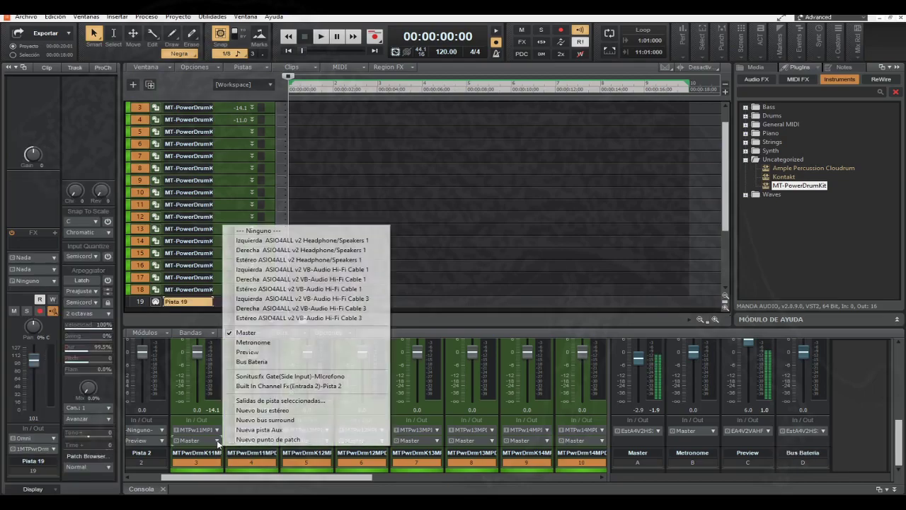
left_click(252, 362, "ctrl")
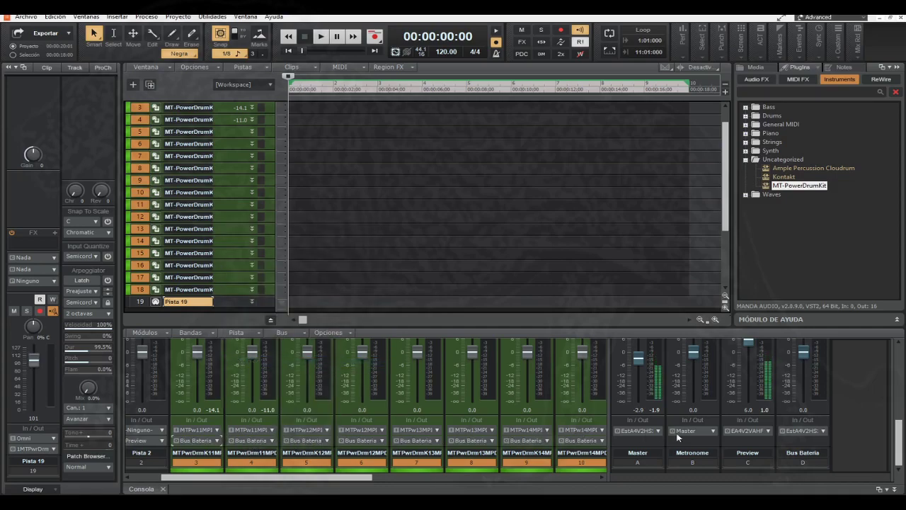
left_click(824, 431)
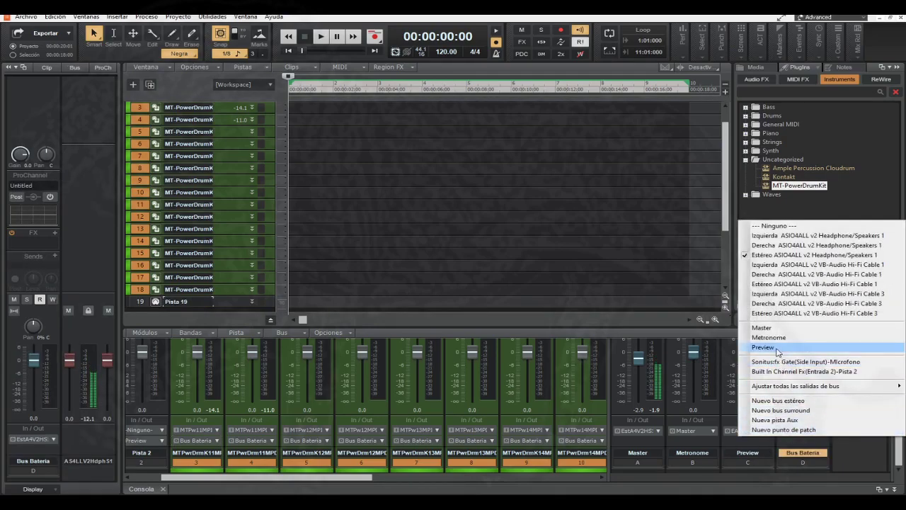
left_click(776, 347)
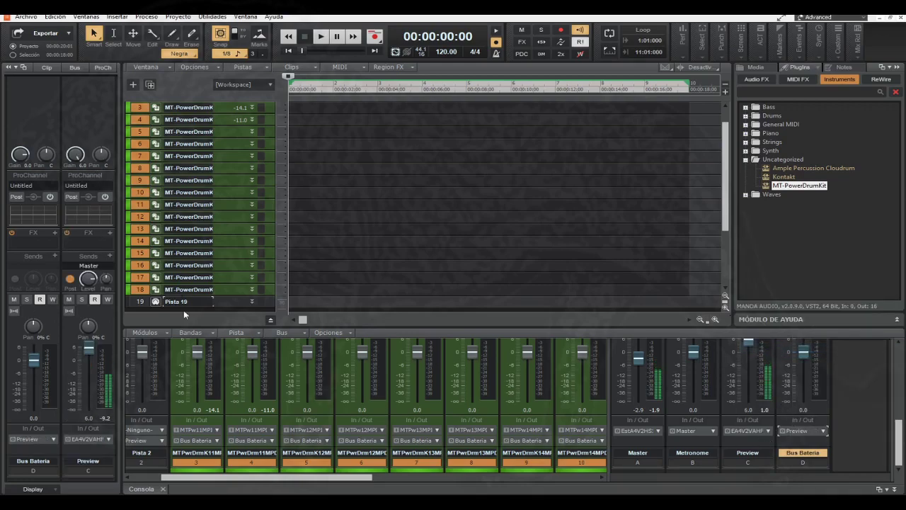
Step: Open the MT-PowerDrumKit interface from track 3 and display its drum kit view
scroll(205, 205, "up", 2)
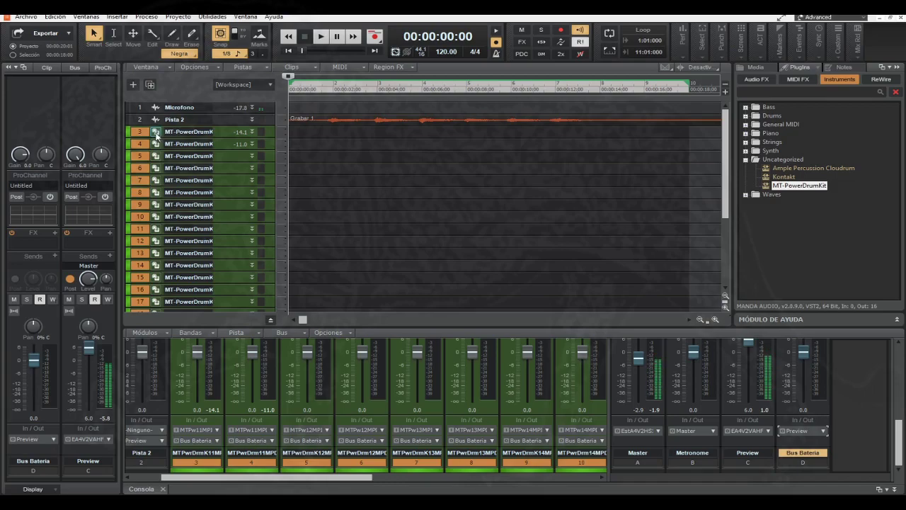
left_click(156, 135)
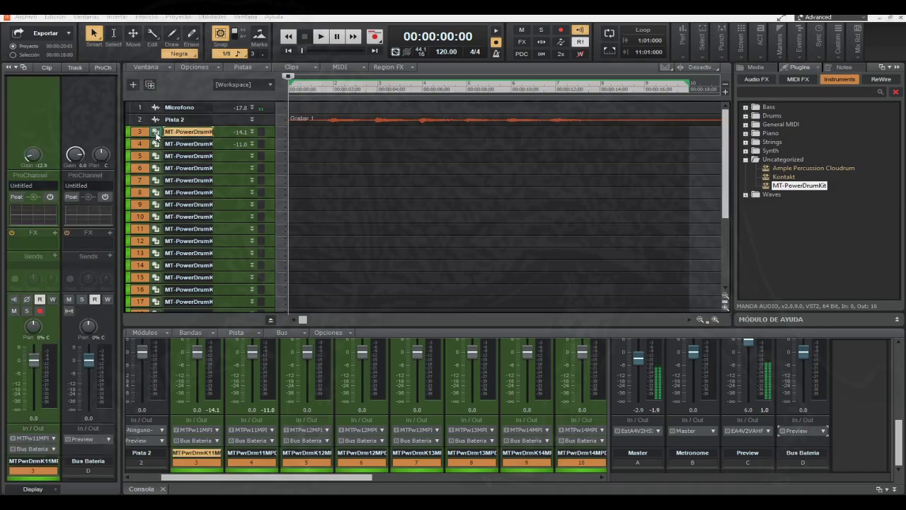
left_click_drag(83, 111, 557, 69)
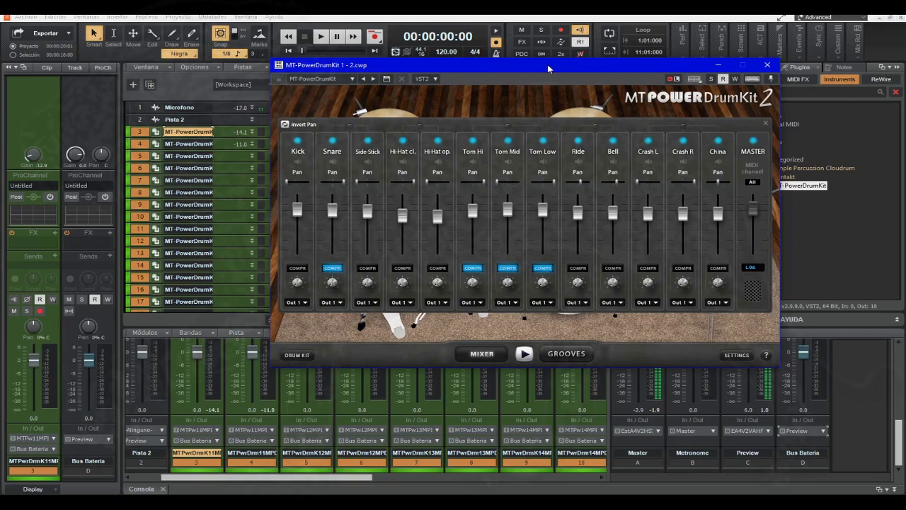
left_click(298, 355)
Step: Audition the floor tom, kick, hi-hat, crash cymbals and rack toms on the drum kit picture
left_click(574, 254)
left_click(493, 248)
left_click(380, 233)
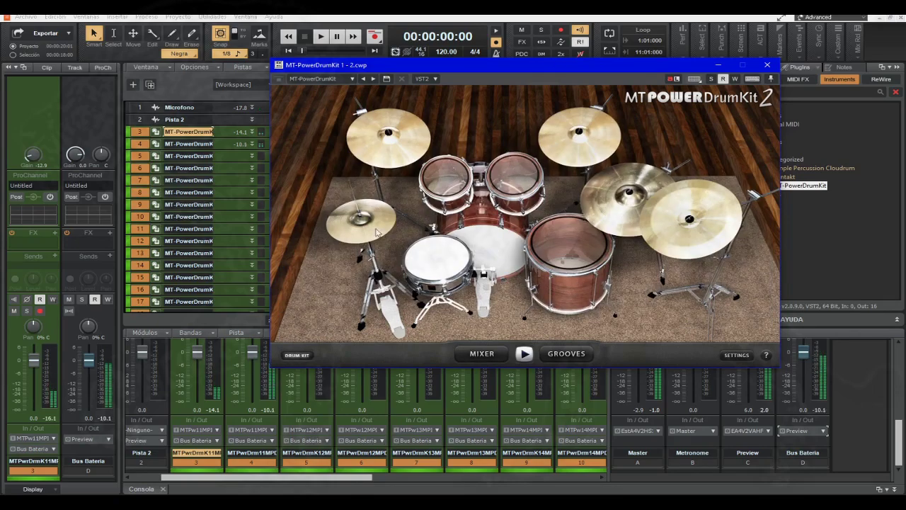
left_click(381, 160)
left_click(446, 178)
left_click(509, 184)
left_click(557, 154)
left_click_drag(523, 66, 582, 34)
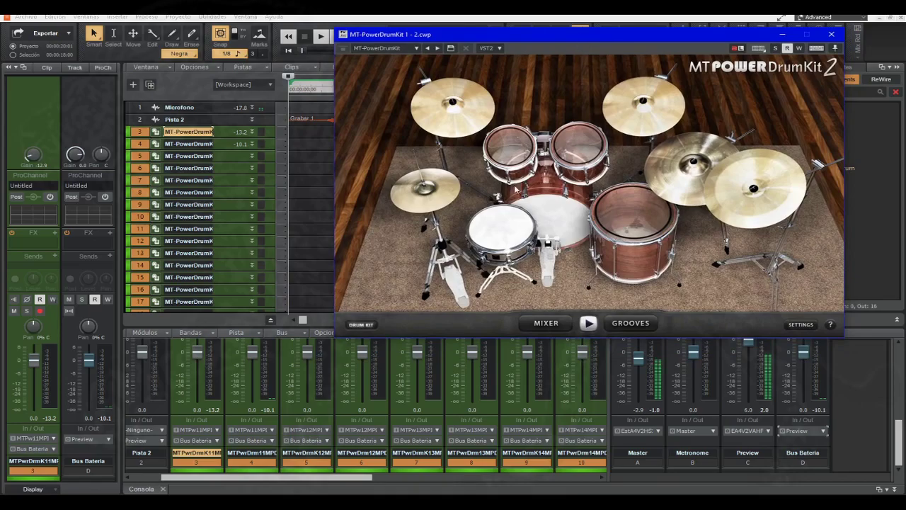
Step: Check the plugin's mixer, return to the drum kit view and audition the cymbals, hi-hat and high tom
left_click(552, 325)
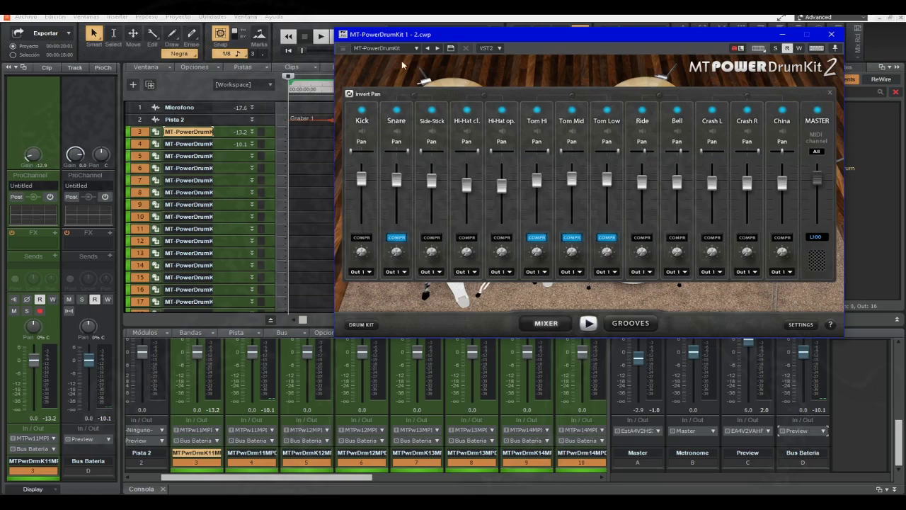
left_click(358, 324)
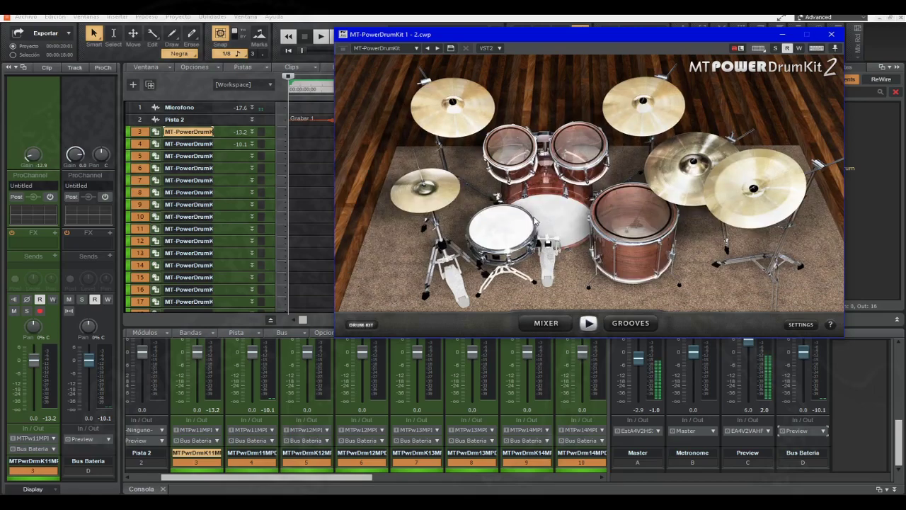
left_click(463, 108)
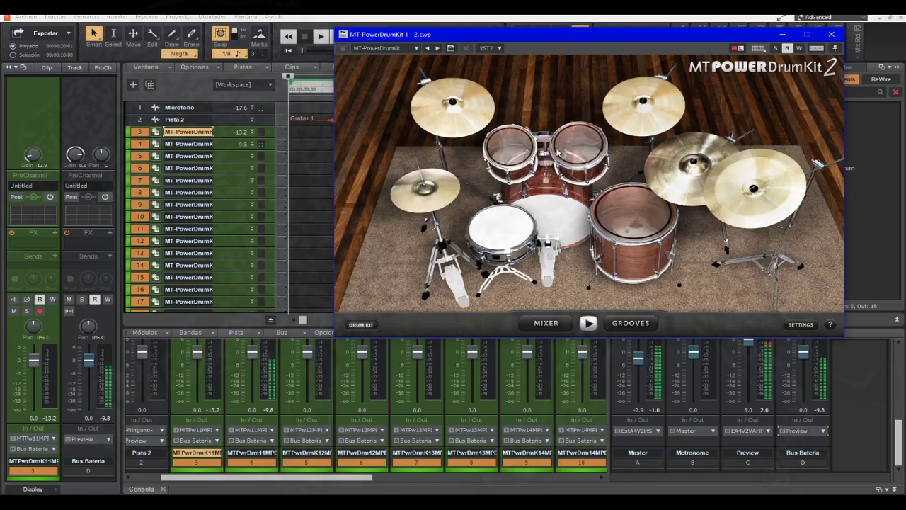
left_click(615, 111)
left_click(685, 168)
left_click(753, 188)
left_click(431, 197)
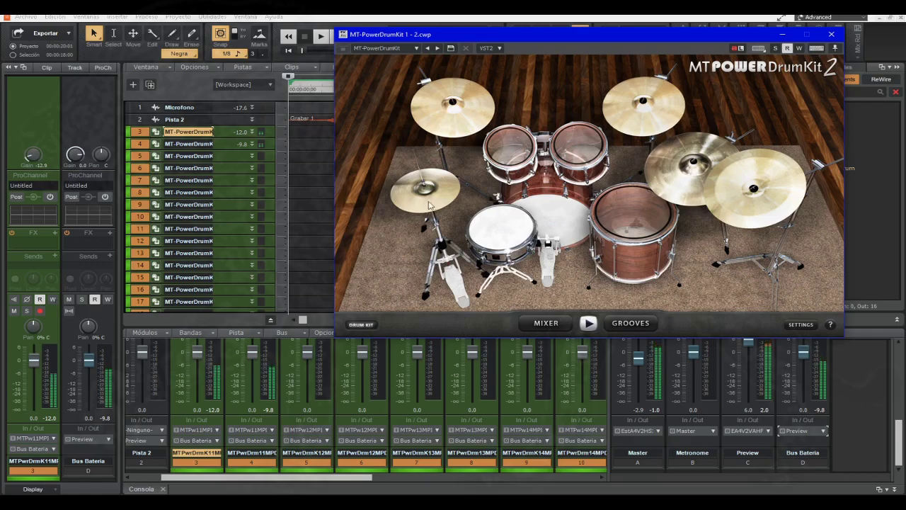
left_click(501, 159)
left_click_drag(534, 34, 472, 52)
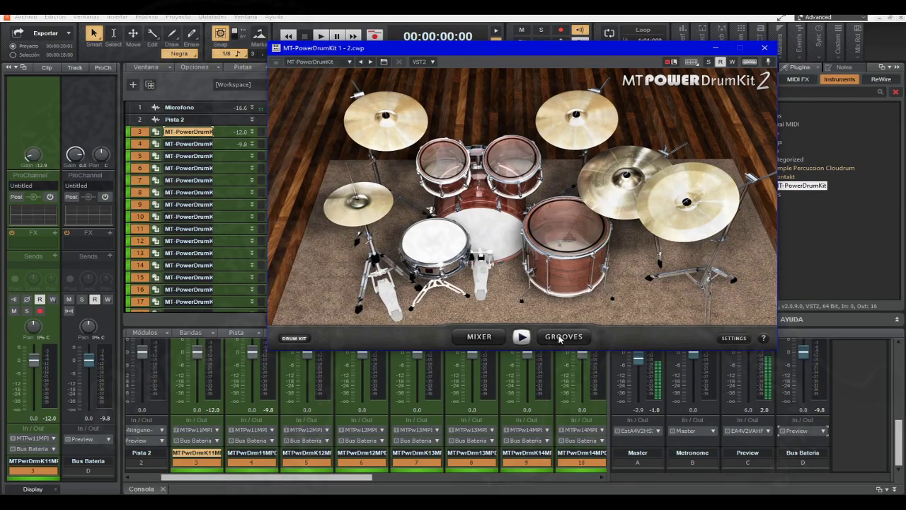
Step: Open the grooves library and preview Intro 01 from the Intro style of the 4/4 grooves at 60 - 150 bpm
left_click_drag(482, 47, 548, 82)
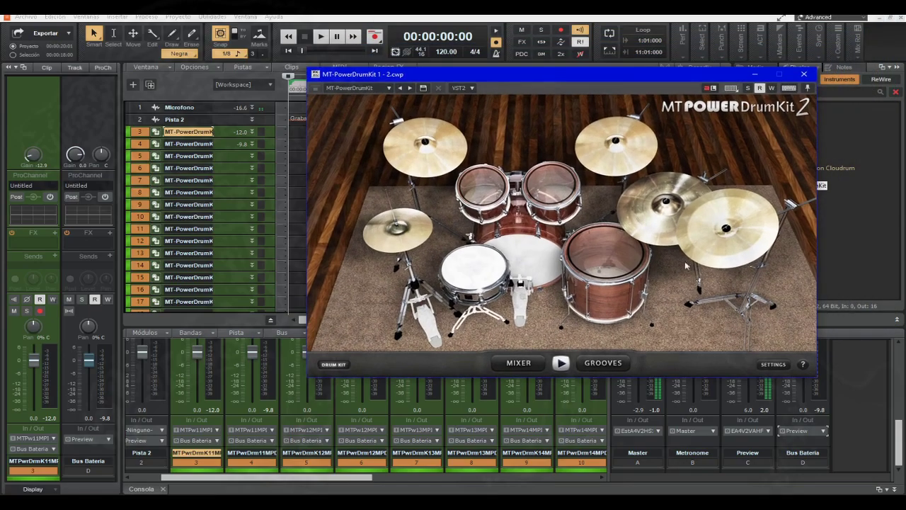
left_click(595, 363)
left_click(350, 162)
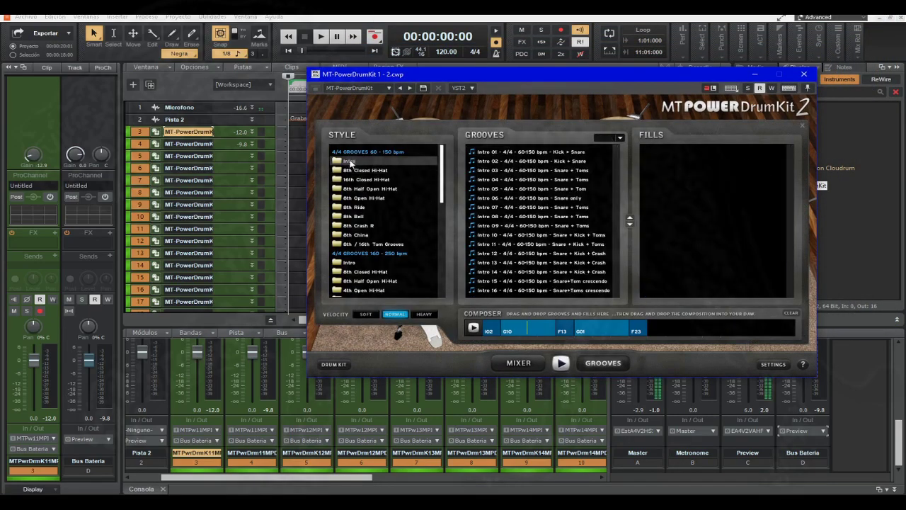
left_click(500, 153)
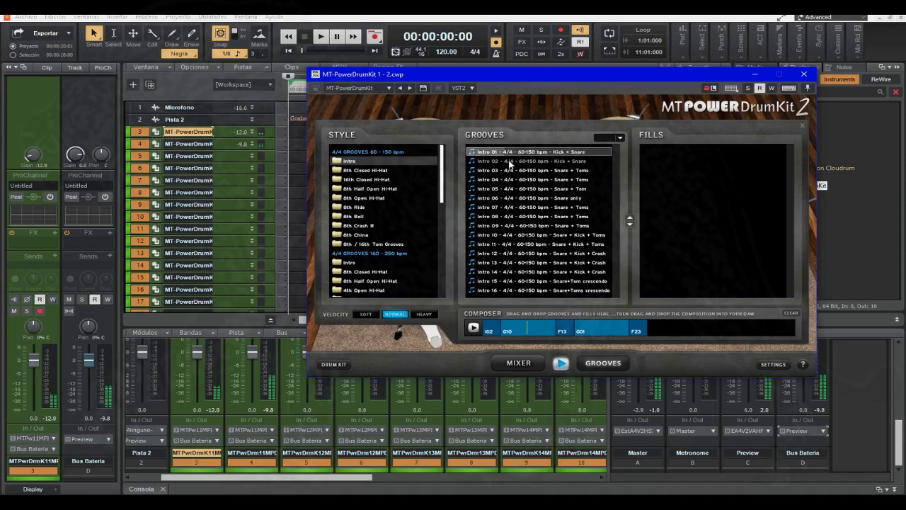
Step: Preview Intro grooves 02, 03, 04, 10 and 13 in the 4/4 grooves at 60 - 150 bpm
left_click(509, 162)
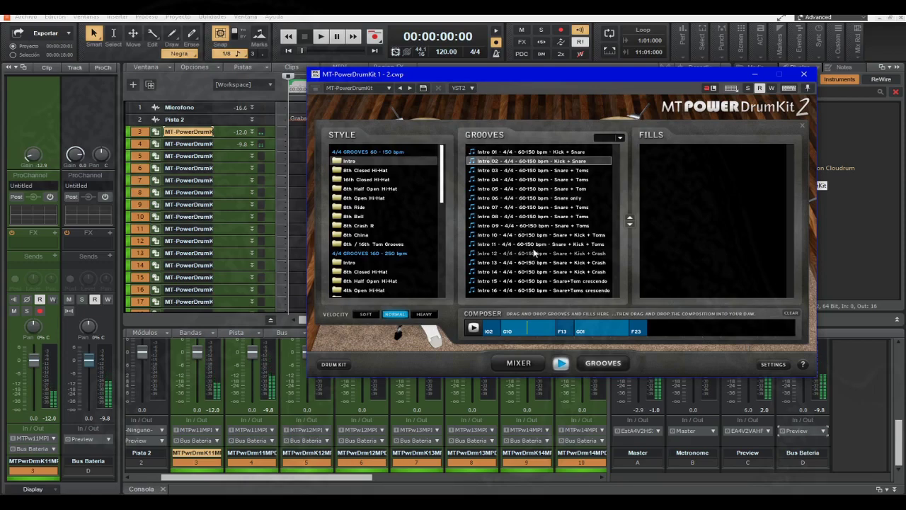
left_click(507, 171)
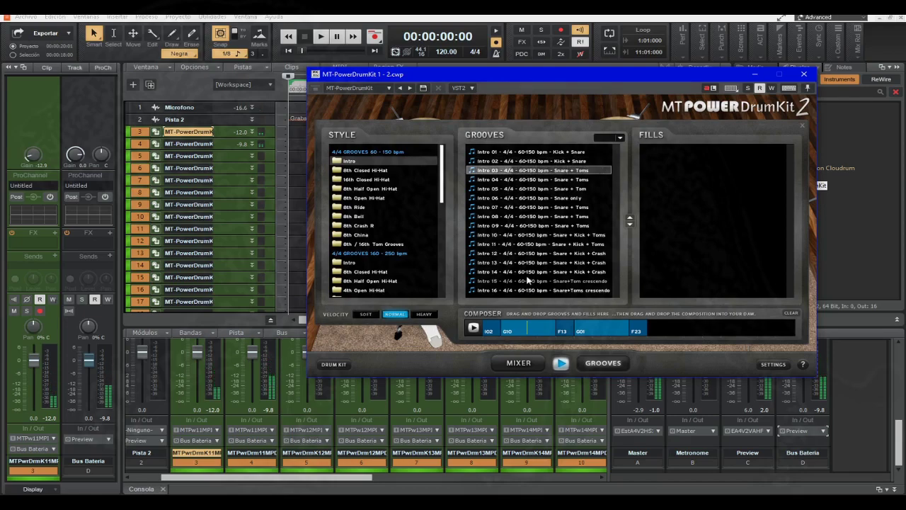
left_click(532, 181)
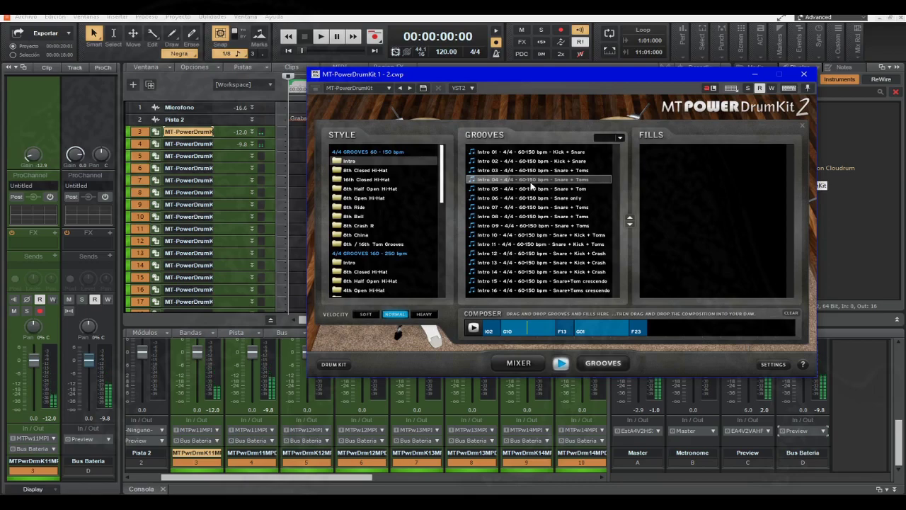
left_click(532, 236)
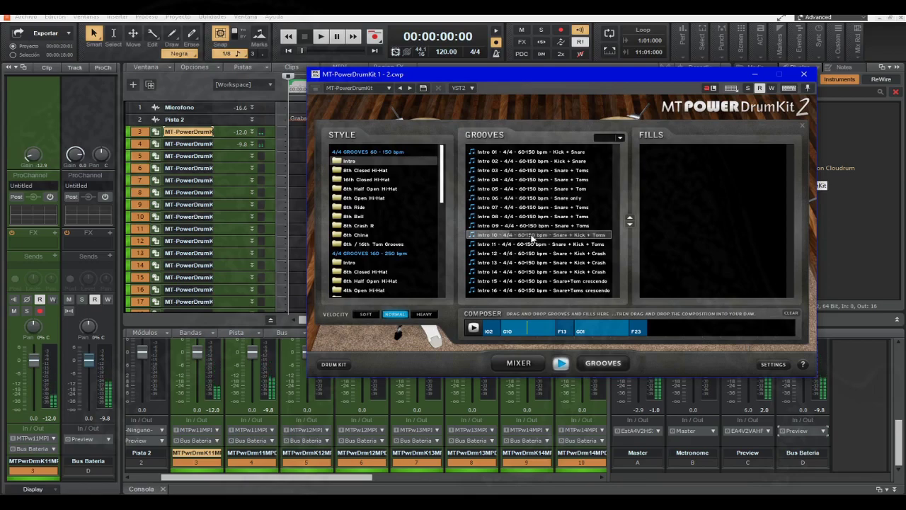
left_click(540, 263)
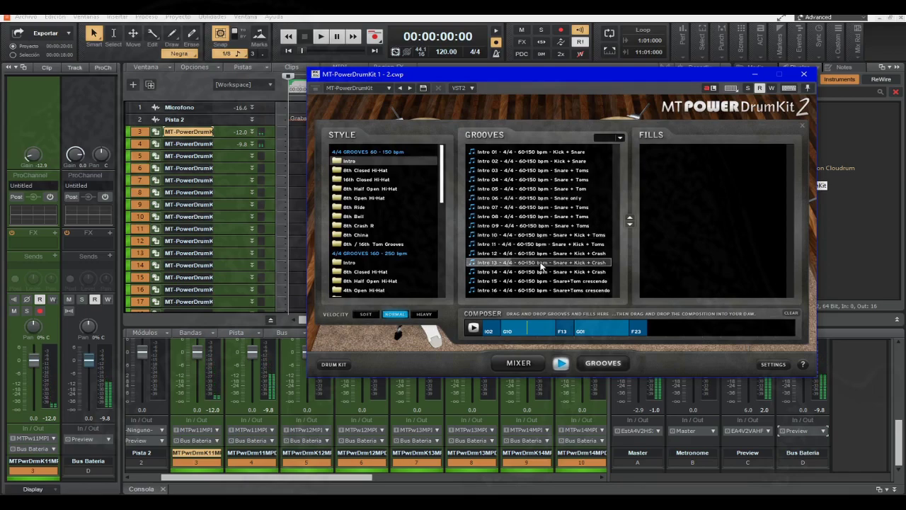
Step: Remove every existing block from the composer and place the Intro 02 groove at its start
mouse_move(581, 327)
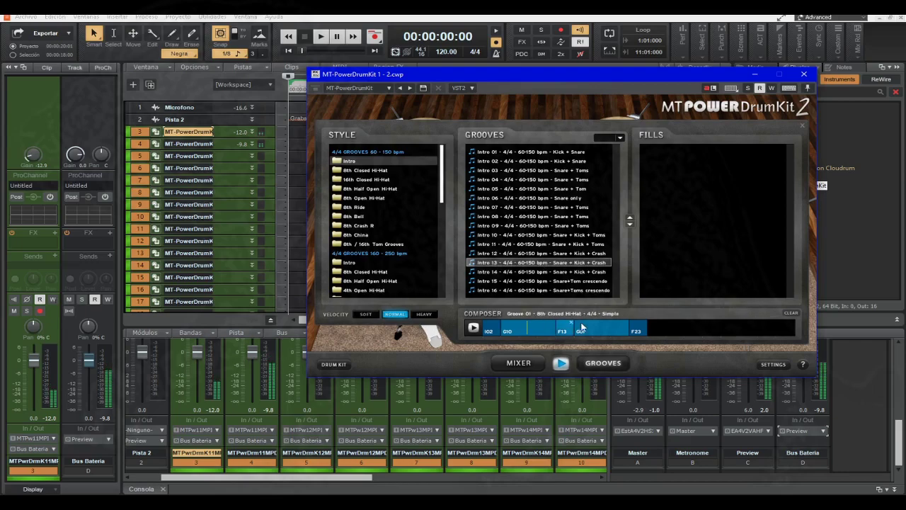
left_click(629, 323)
left_click(627, 324)
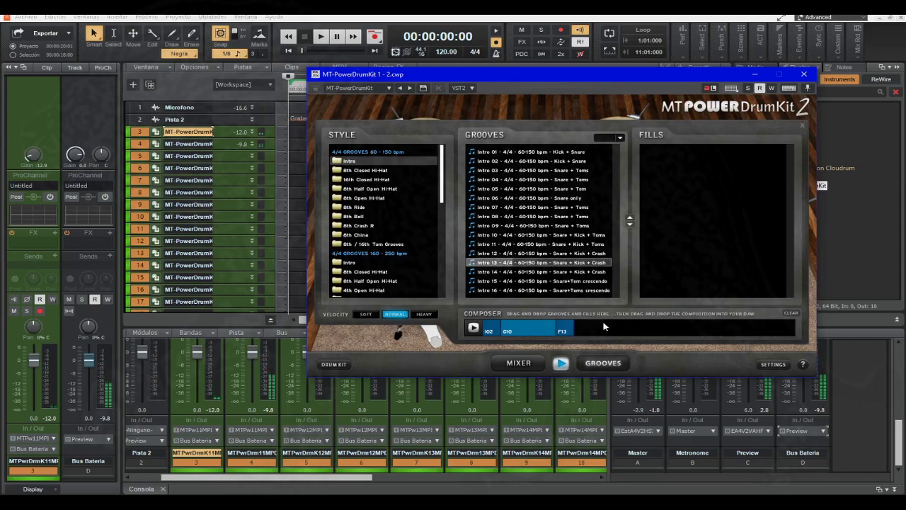
left_click(572, 324)
left_click(553, 323)
left_click(496, 322)
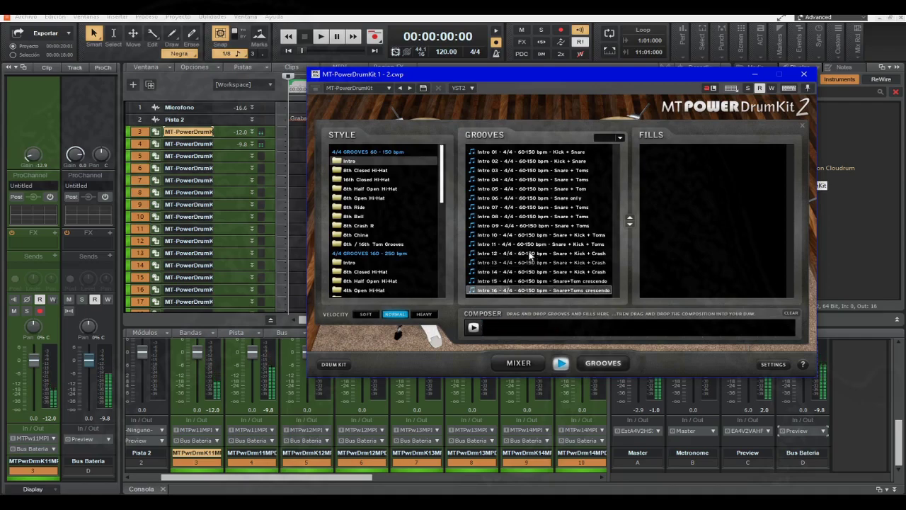
left_click(519, 161)
left_click_drag(519, 164, 510, 328)
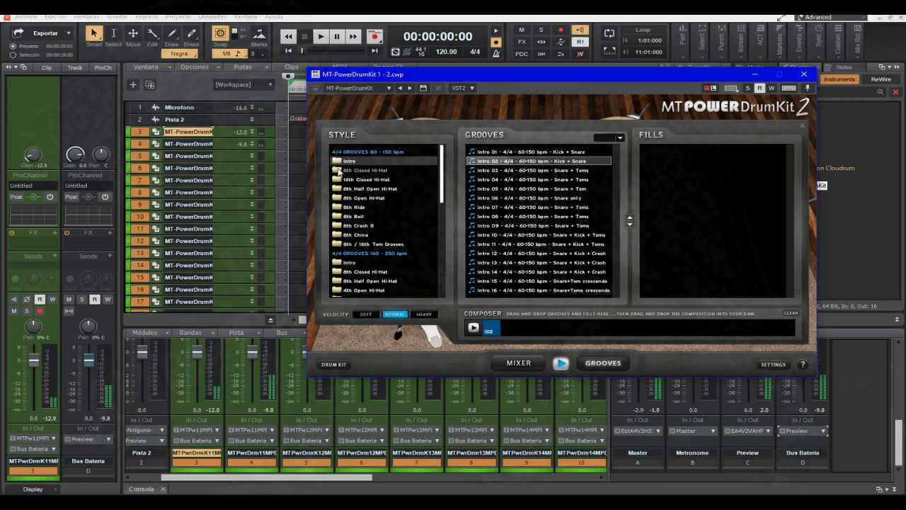
Step: Preview 8th Closed Hi-Hat grooves 01, 08, 09 and 10, and add Groove 10 after the intro in the composer
left_click(339, 172)
left_click(492, 154)
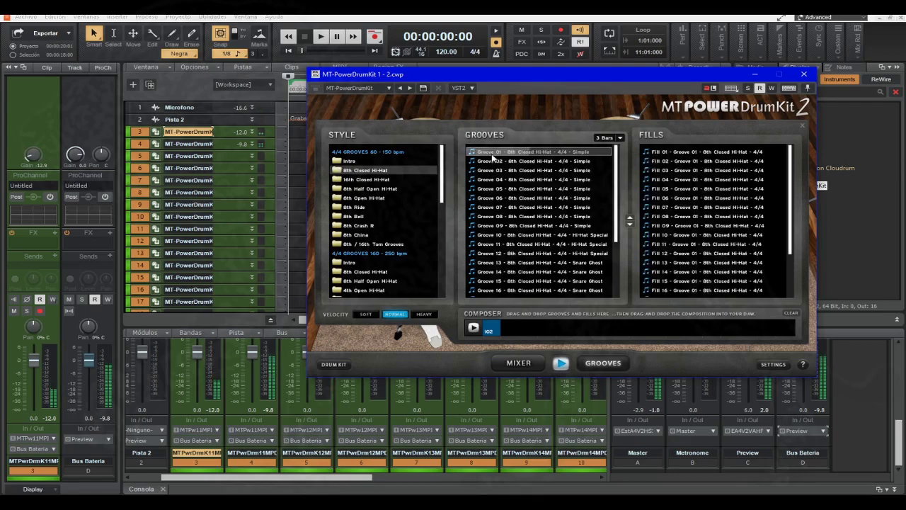
left_click(533, 217)
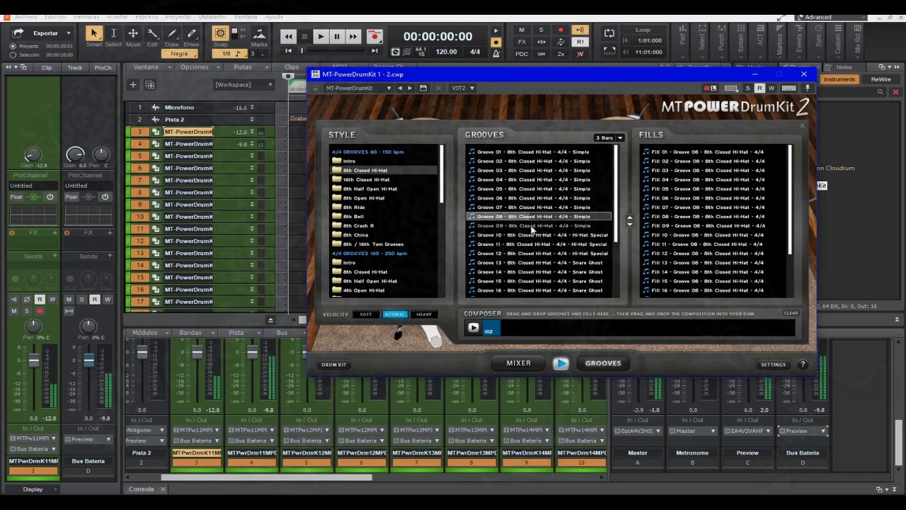
left_click(532, 226)
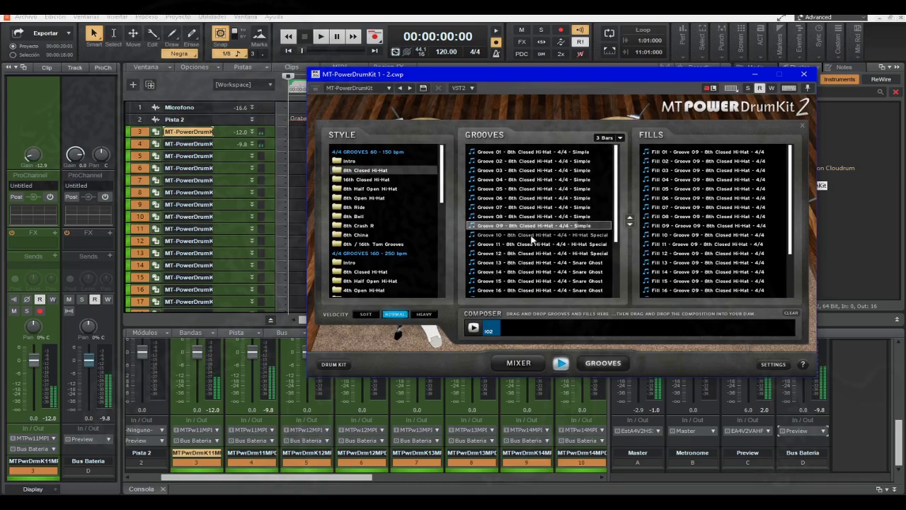
left_click(532, 236)
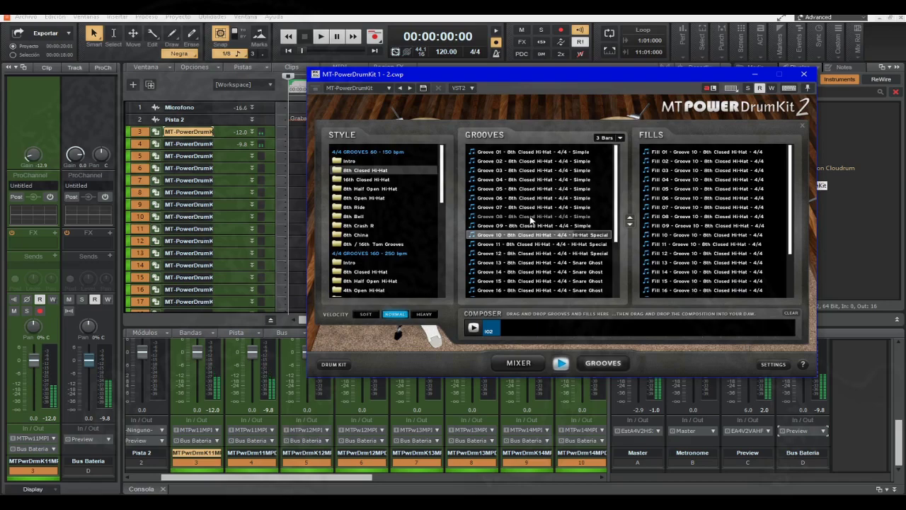
left_click_drag(538, 238, 516, 332)
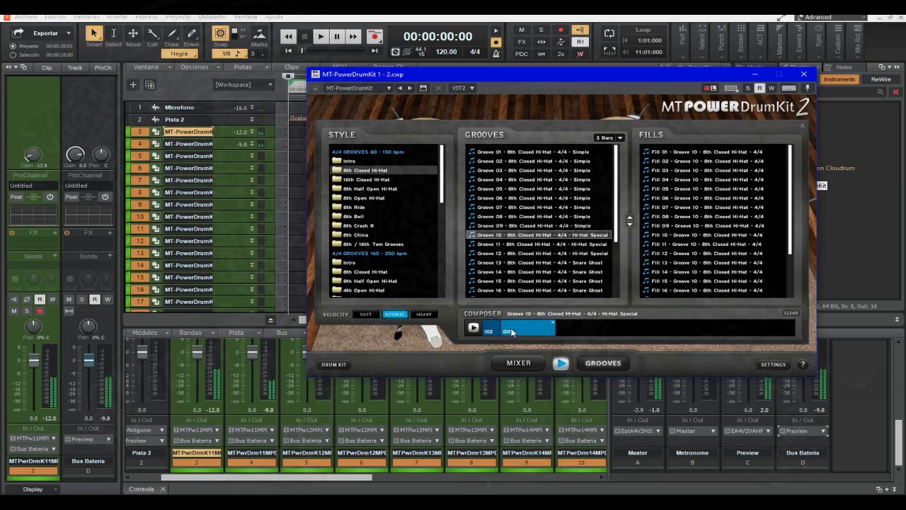
Step: Preview fills 01, 08 and 09 of Groove 10 and add Fill 09 after the groove in the composer
left_click(683, 152)
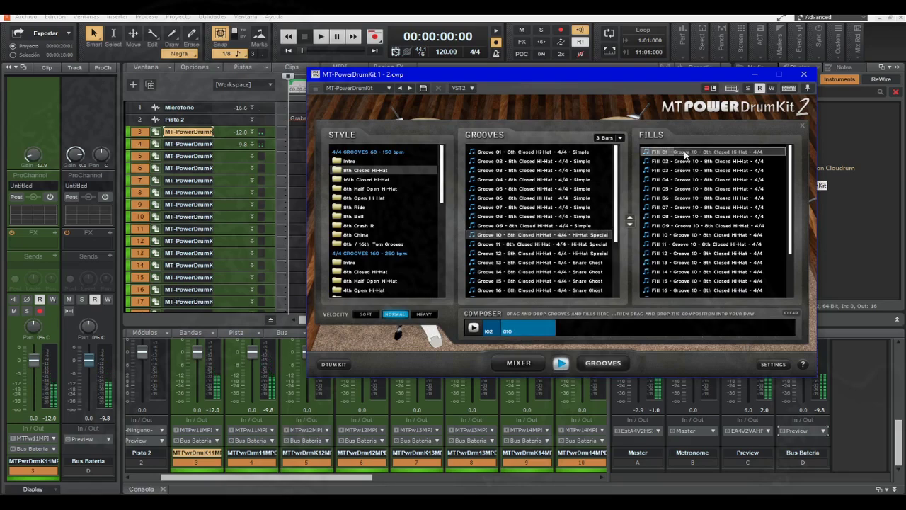
left_click(688, 216)
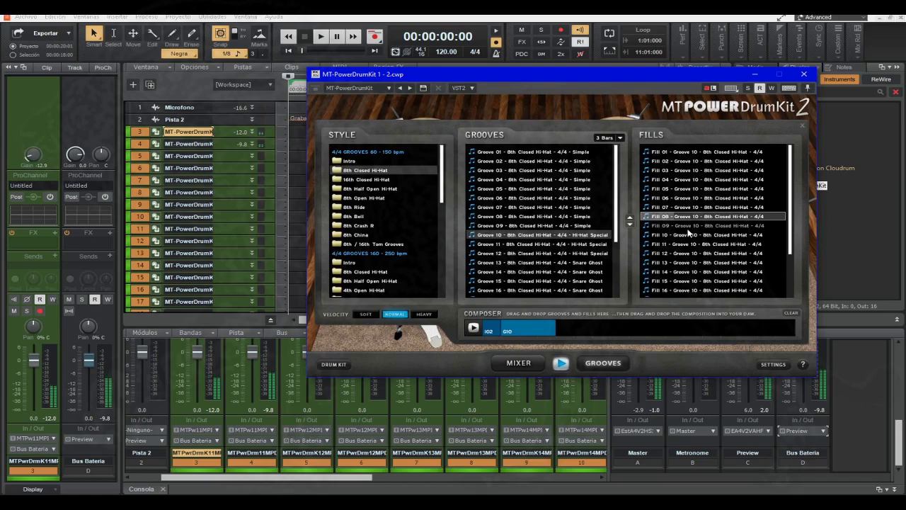
left_click(684, 226)
left_click_drag(685, 231, 565, 328)
Step: Preview 8th Closed Hi-Hat grooves 16 and 12, and append Groove 12 with its Fill 23 to the composition
scroll(512, 271, "down", 2)
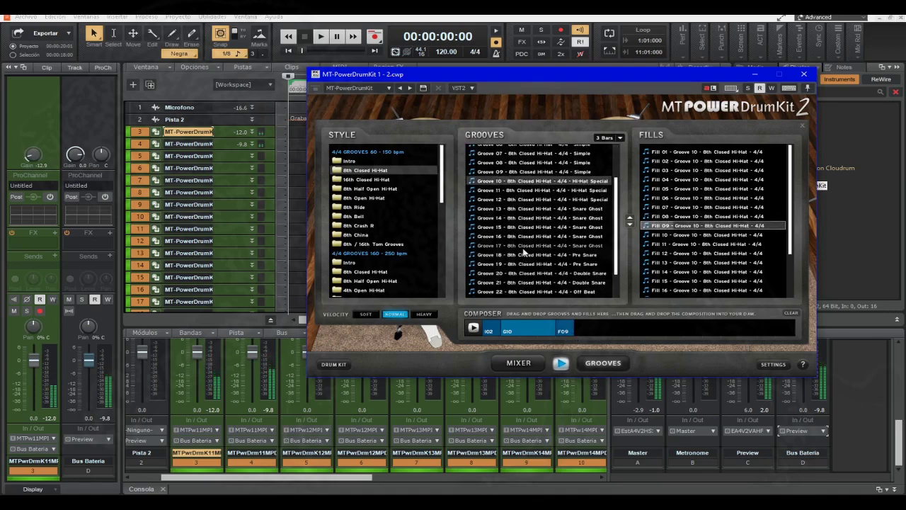
left_click(530, 237)
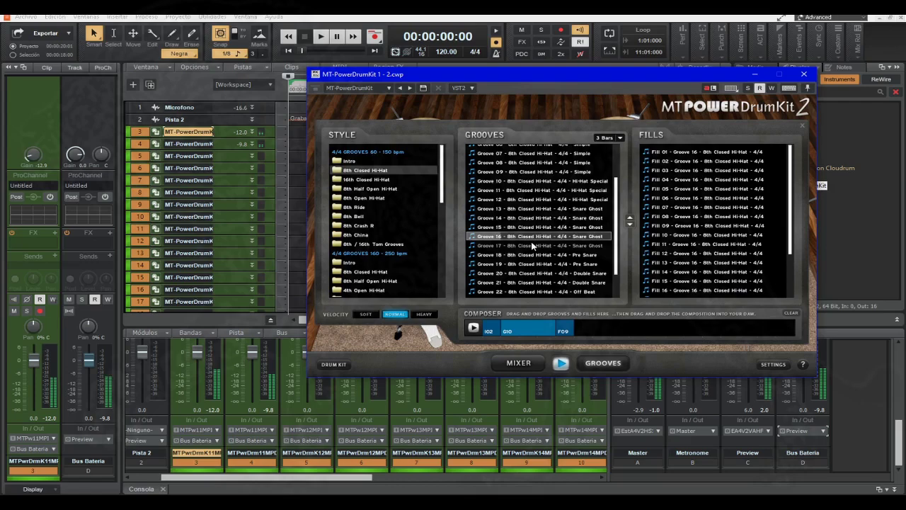
left_click(542, 201)
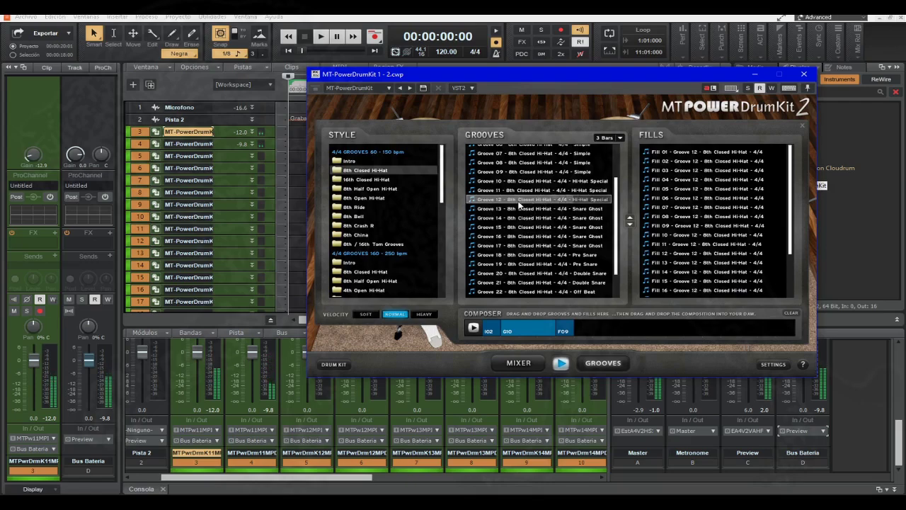
left_click_drag(513, 204, 598, 332)
scroll(778, 220, "down", 3)
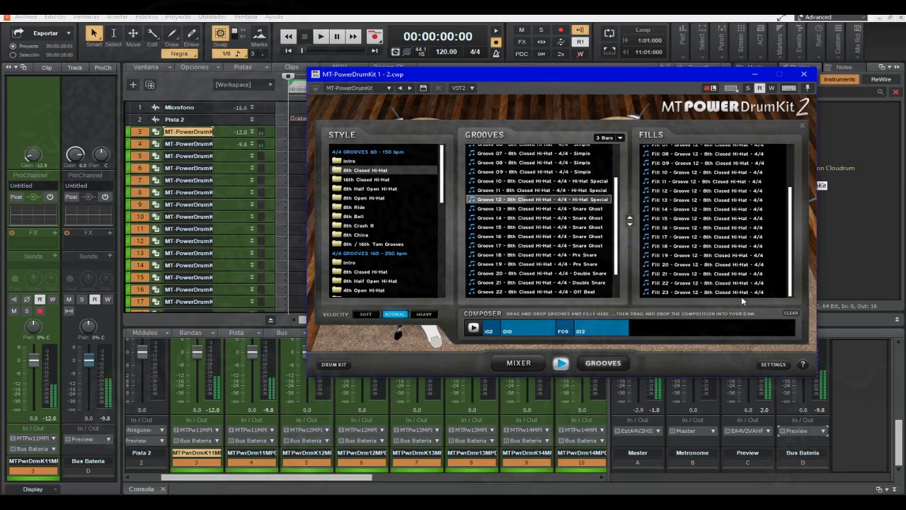
left_click_drag(736, 292, 644, 331)
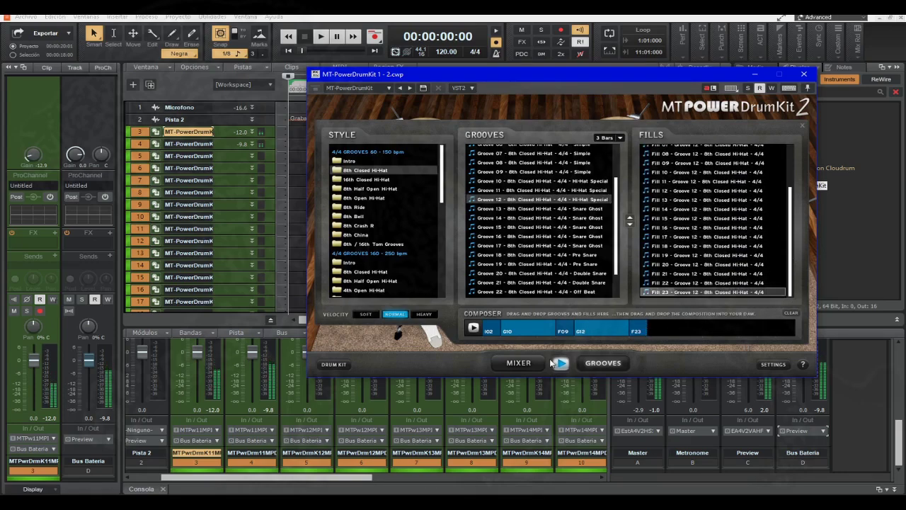
Step: Play back the composition in the composer and place it as a clip at the start of track 3
left_click(473, 329)
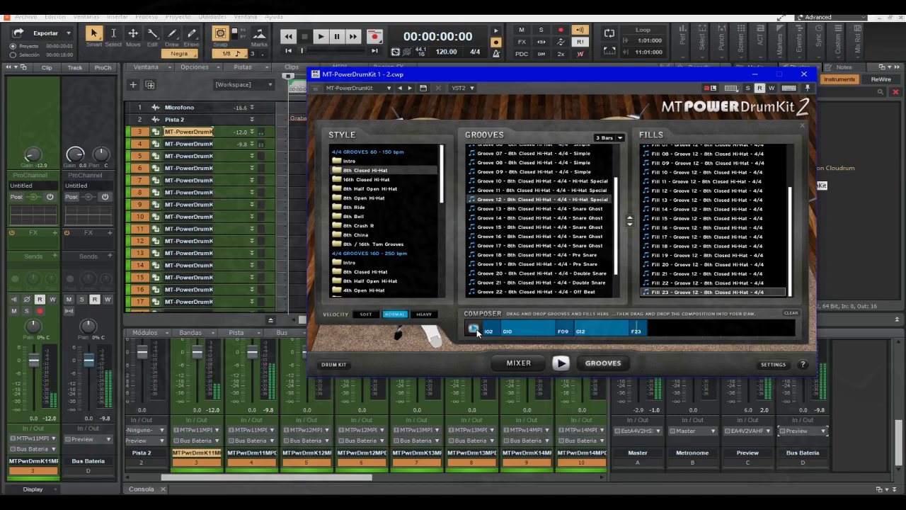
left_click(475, 329)
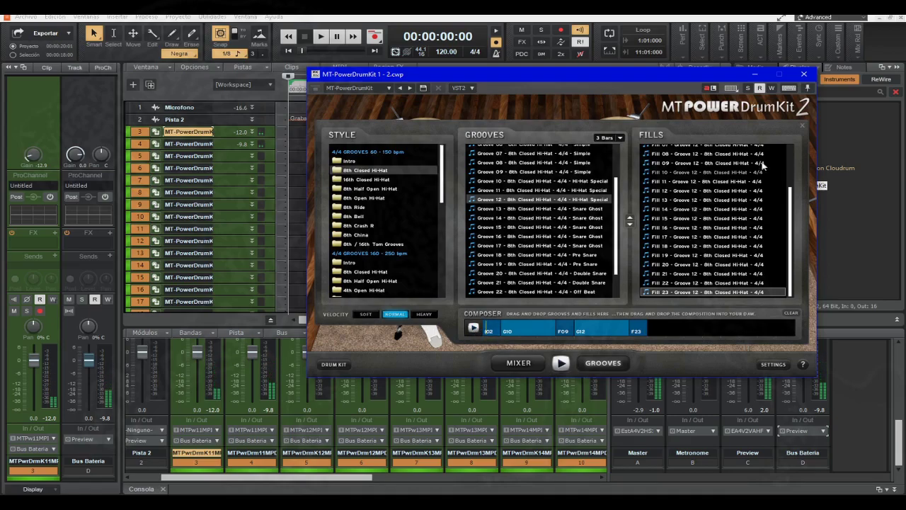
left_click_drag(646, 77, 760, 47)
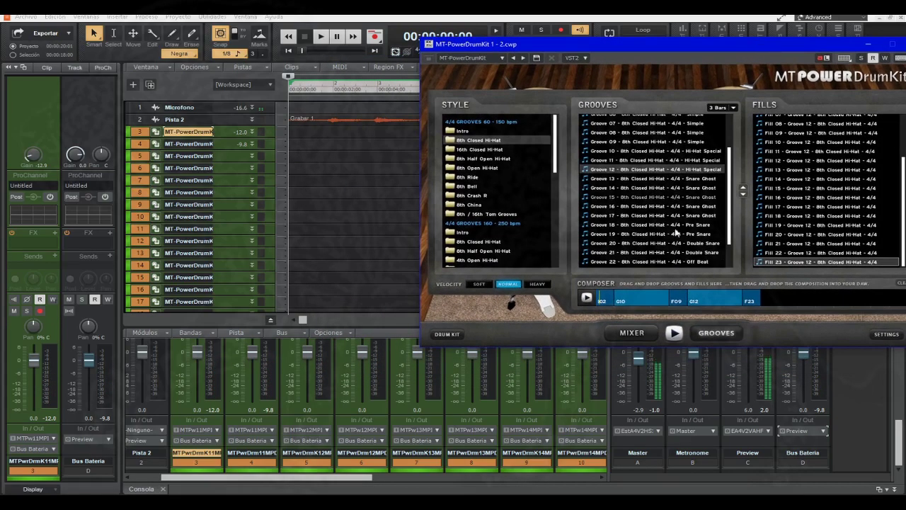
left_click_drag(654, 303, 293, 126)
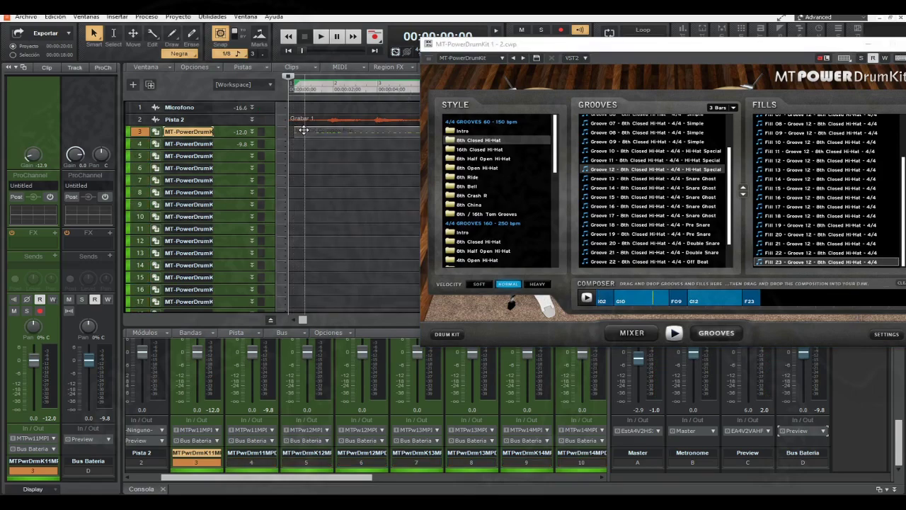
Step: Close the MT-PowerDrumKit window and play the project briefly to check the drum clip on track 3
left_click_drag(819, 46, 553, 85)
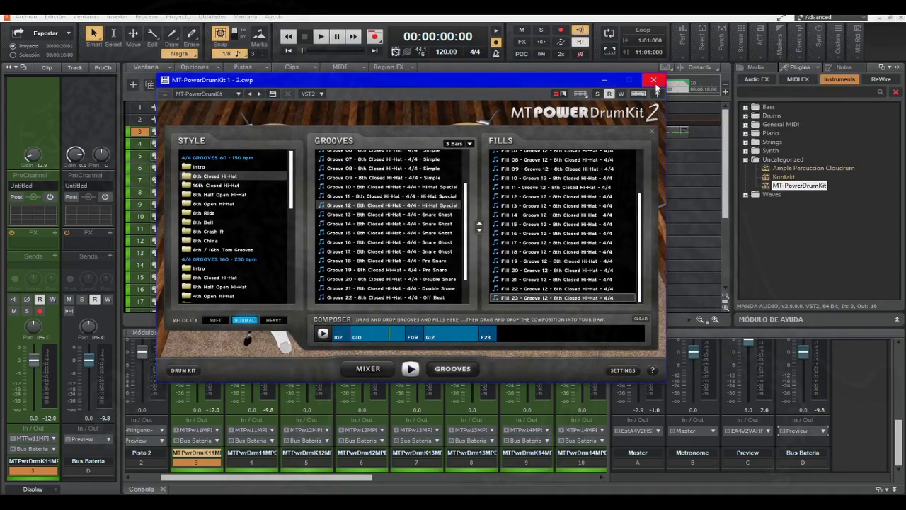
left_click(652, 83)
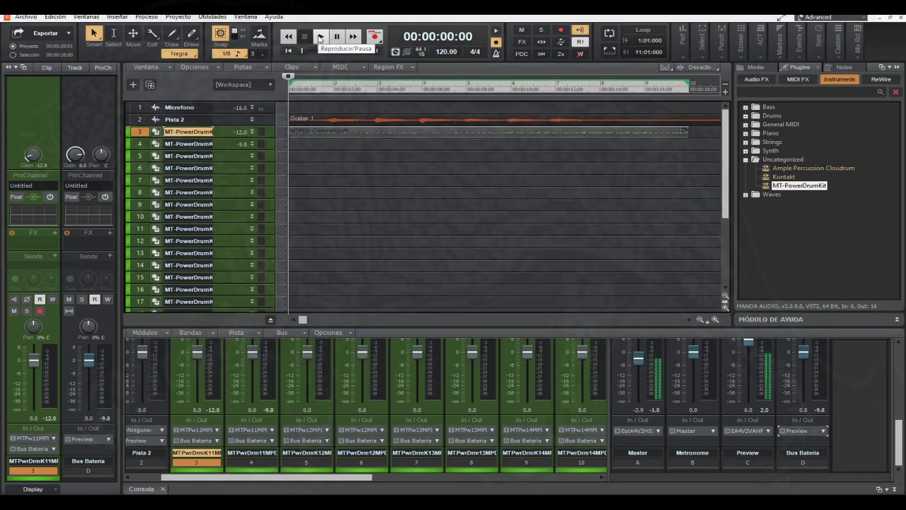
left_click(321, 37)
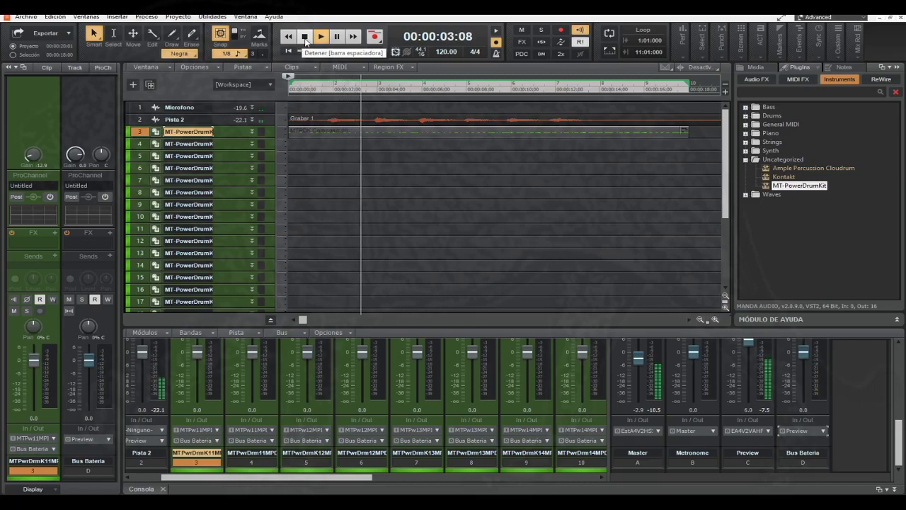
left_click(305, 37)
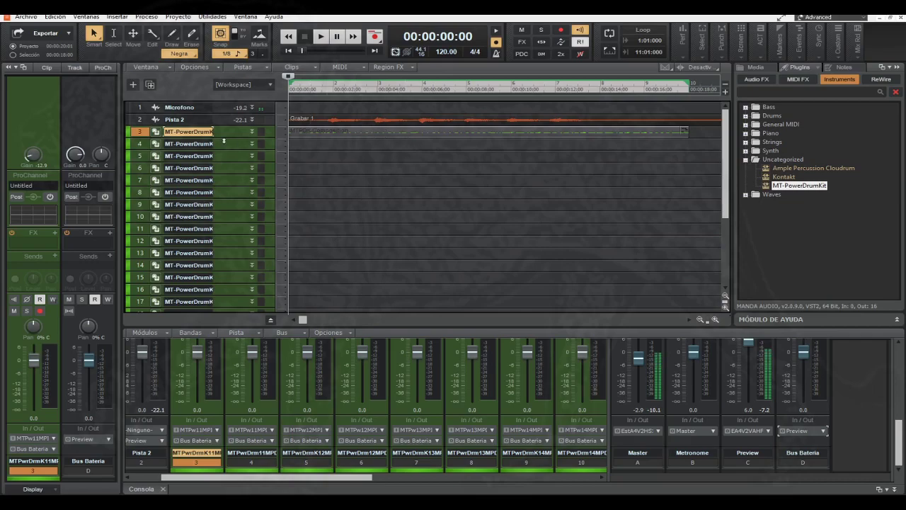
Step: Delete MIDI track 19 (Pista 19) and insert a new MIDI track below the drum kit tracks
scroll(201, 249, "down", 3)
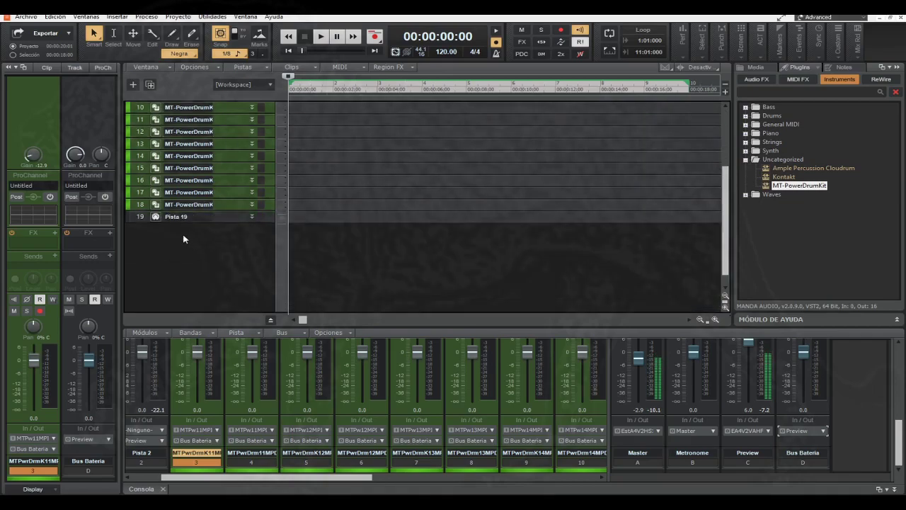
right_click(220, 218)
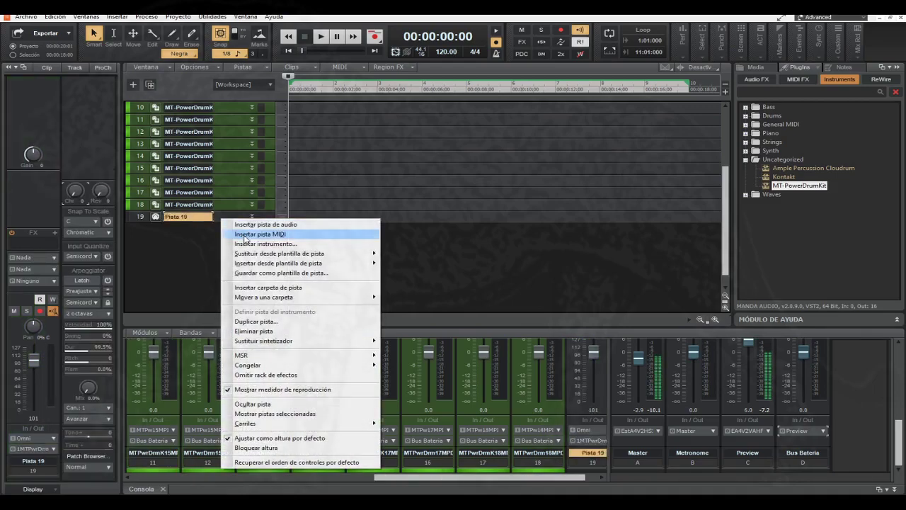
left_click(244, 330)
right_click(181, 227)
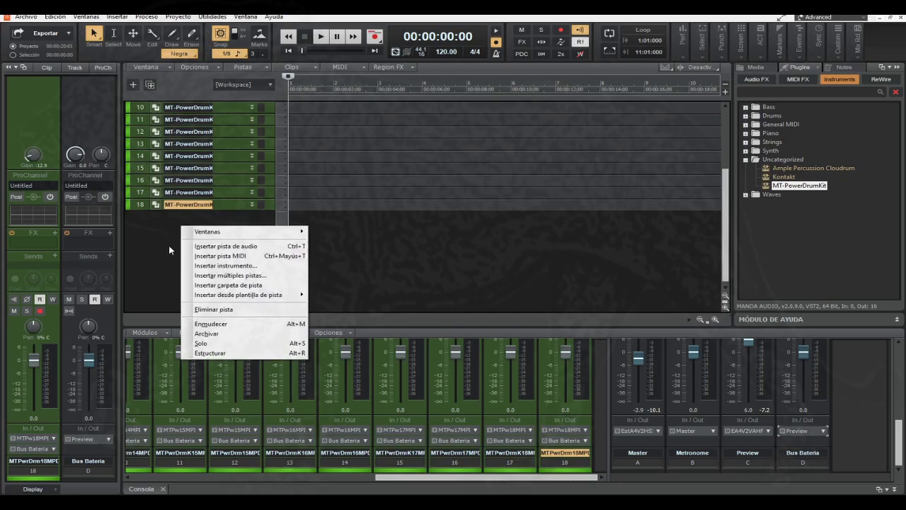
left_click(205, 257)
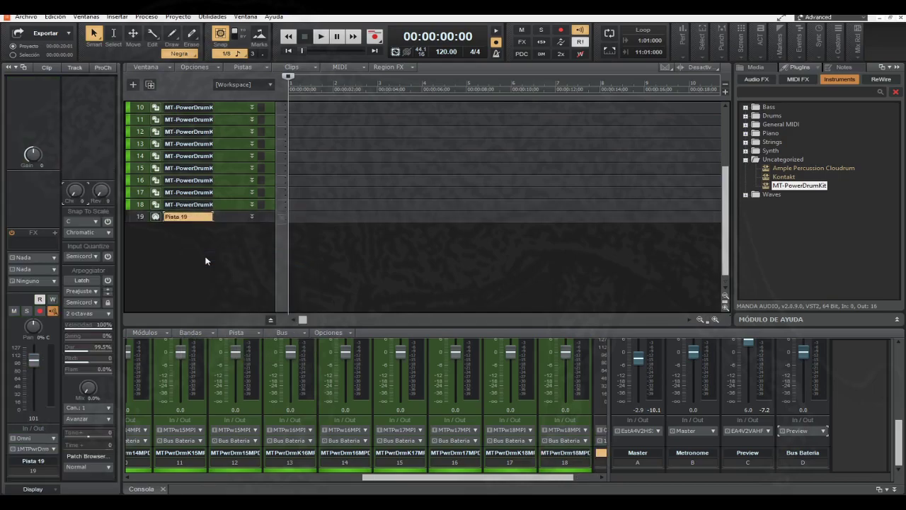
Step: Enlarge the height of track 19 and move the MTPDK Composition clip from track 3 to its start
left_click_drag(223, 221, 224, 297)
scroll(235, 274, "up", 4)
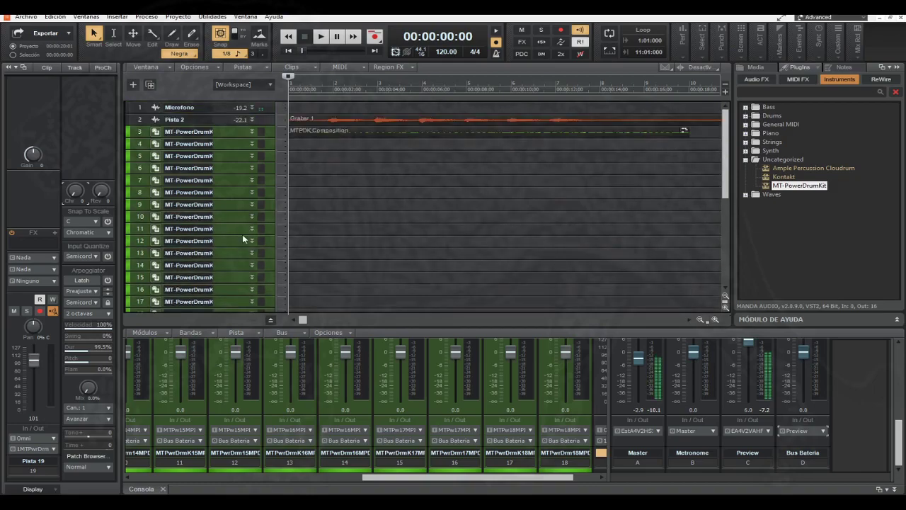
scroll(243, 235, "down", 4)
scroll(274, 227, "up", 4)
left_click_drag(293, 132, 294, 279)
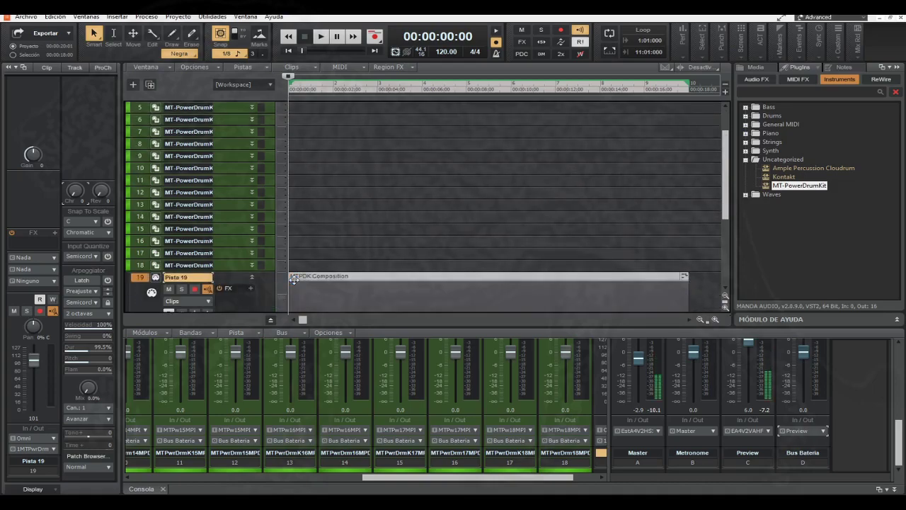
Step: Play the project from the start, lower the Bus Bateria level to -2.9 dB during playback, and stop
left_click(320, 36)
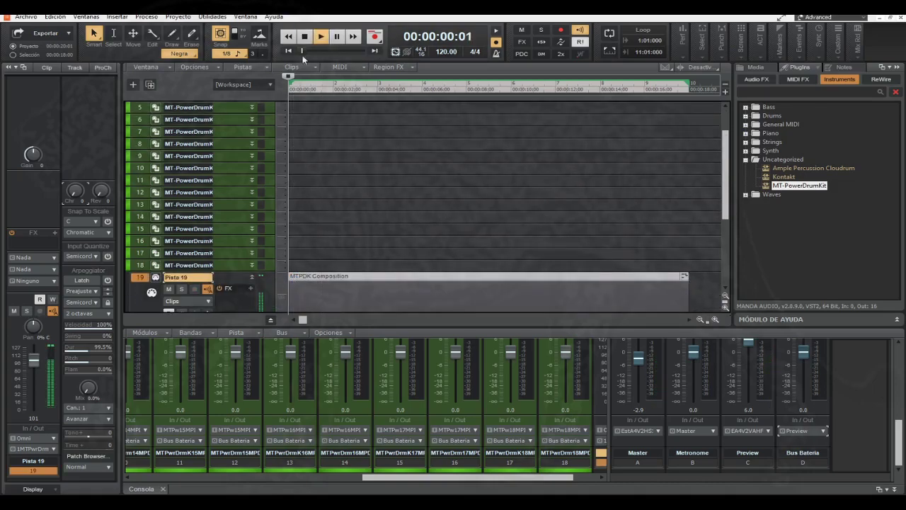
scroll(223, 187, "down", 1)
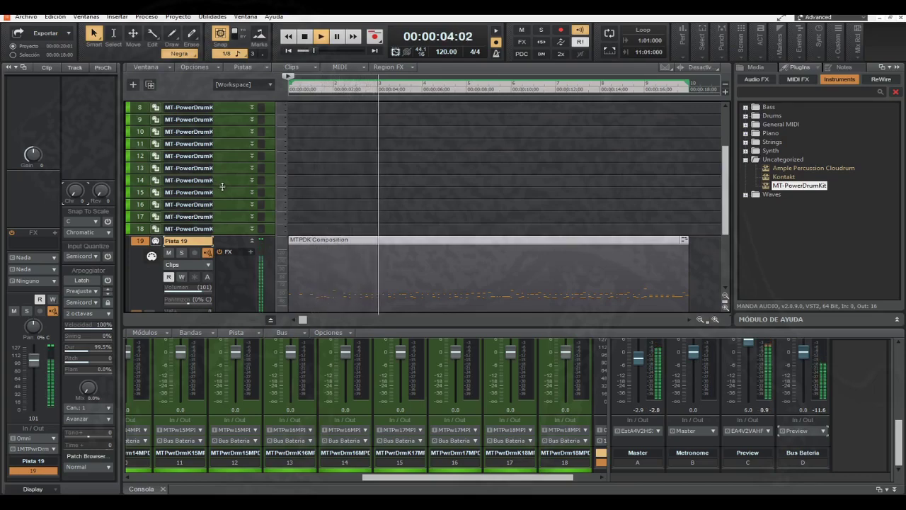
mouse_move(897, 440)
left_mouse_down()
mouse_move(895, 359)
mouse_move(890, 451)
left_mouse_up()
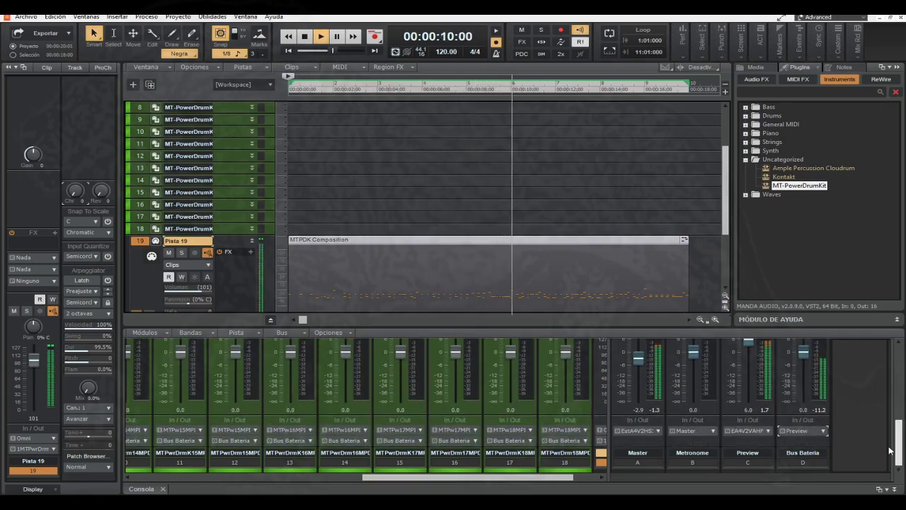
left_click(805, 358)
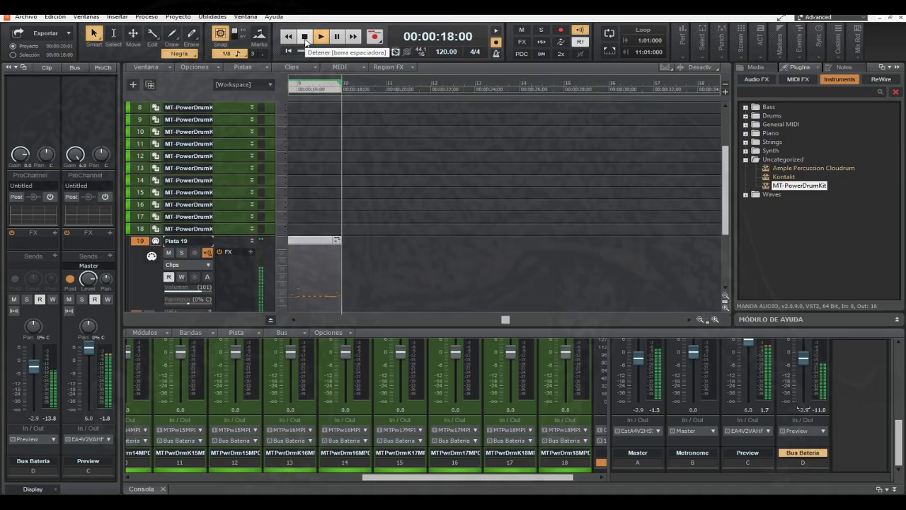
left_click(305, 37)
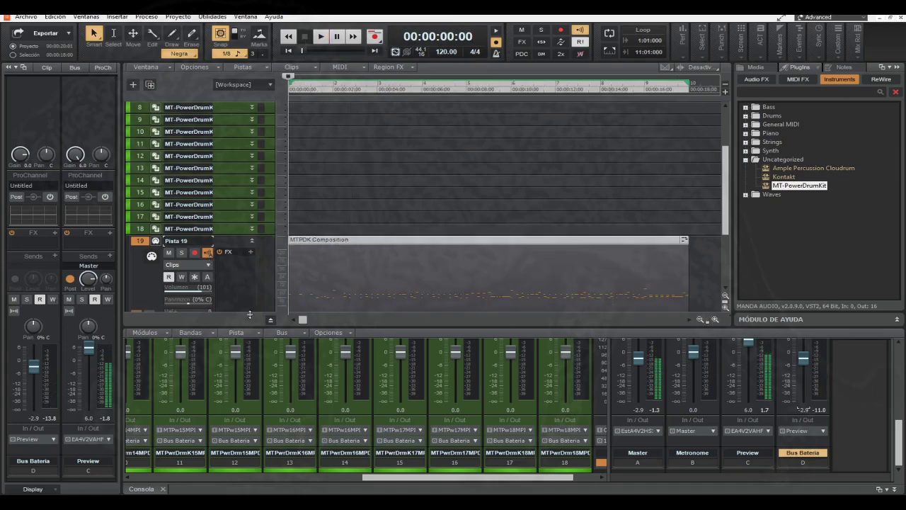
Step: Enlarge the track area above the console and shrink track 19 to its minimum height
left_click_drag(248, 324, 252, 373)
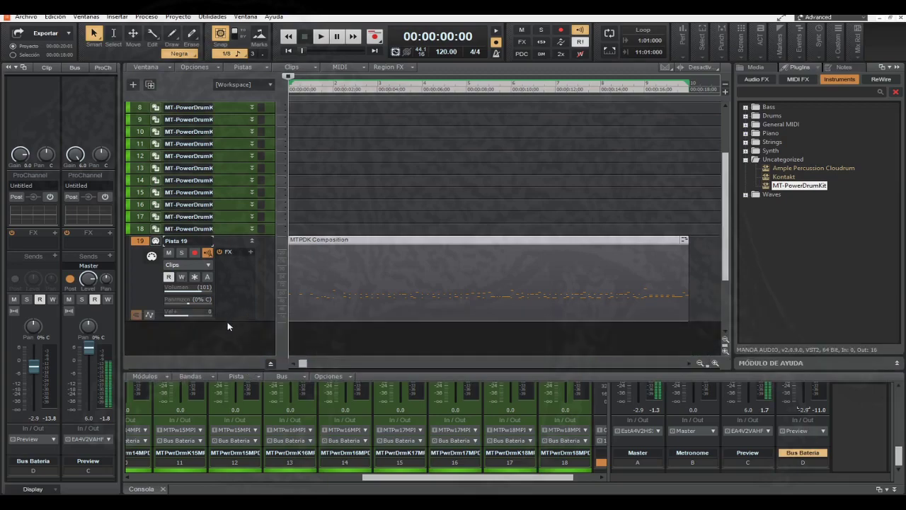
left_click_drag(226, 321, 236, 243)
scroll(227, 291, "up", 3)
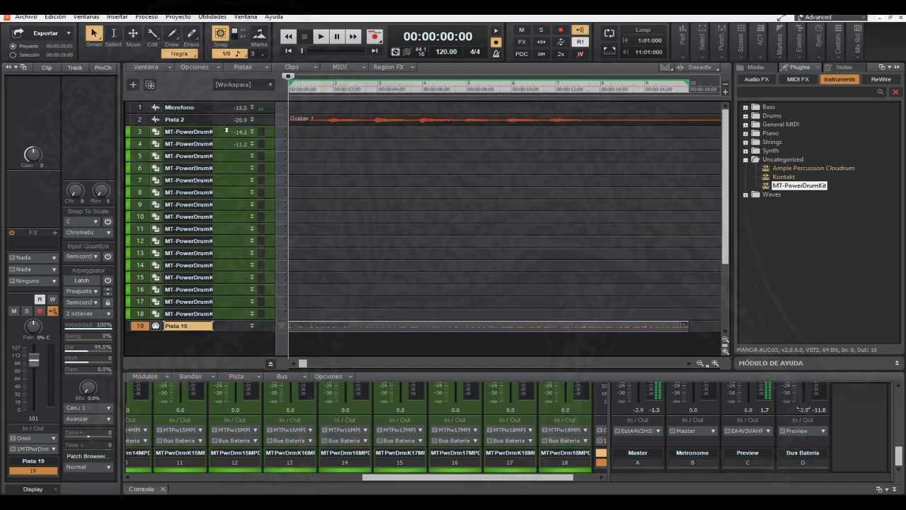
Step: Open the MT-PowerDrumKit window from track 3, move it clear of the track list and show its mixer
mouse_move(235, 133)
left_click(157, 132)
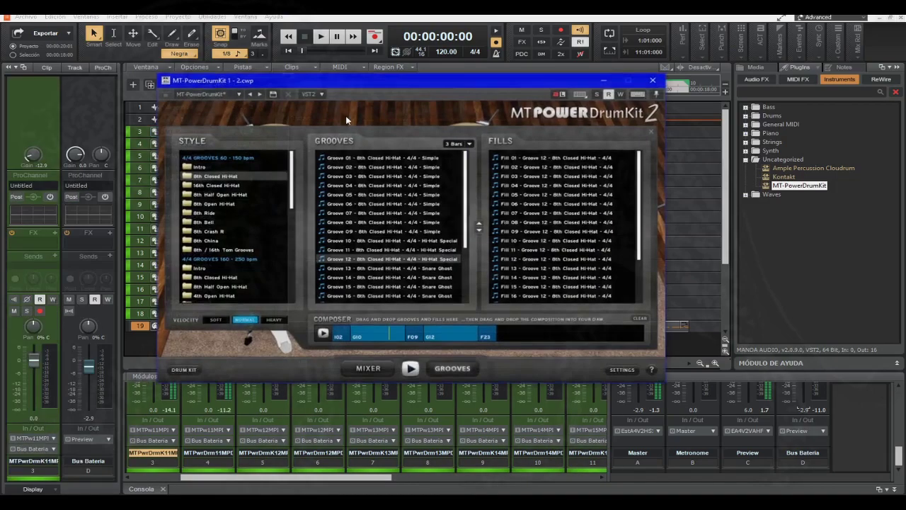
left_click(453, 71)
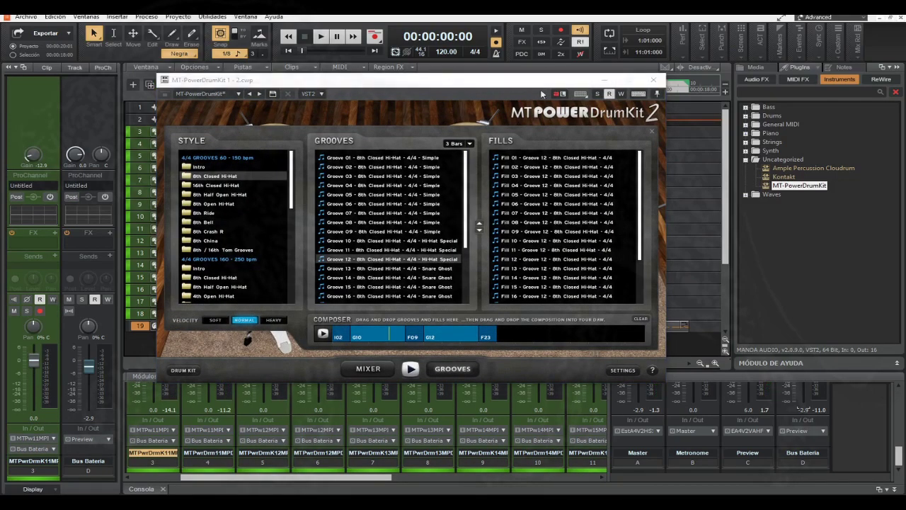
left_click_drag(408, 89, 600, 109)
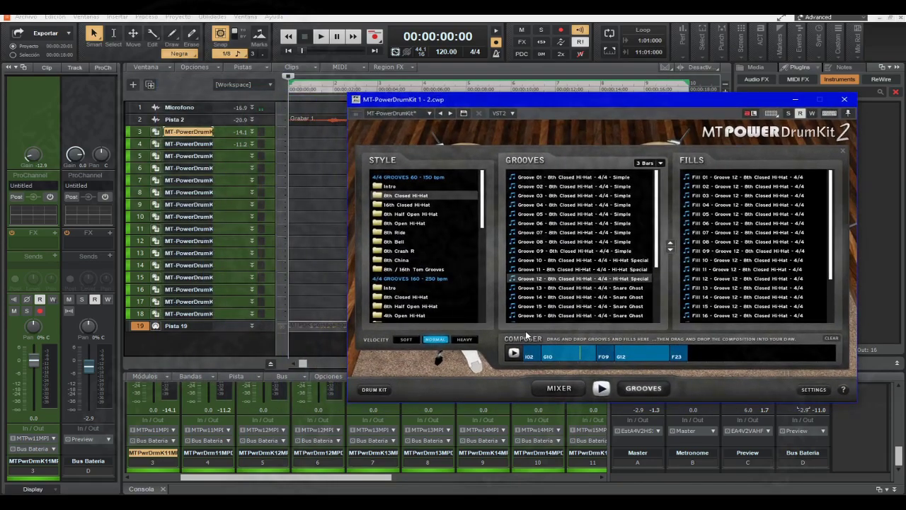
left_click(552, 388)
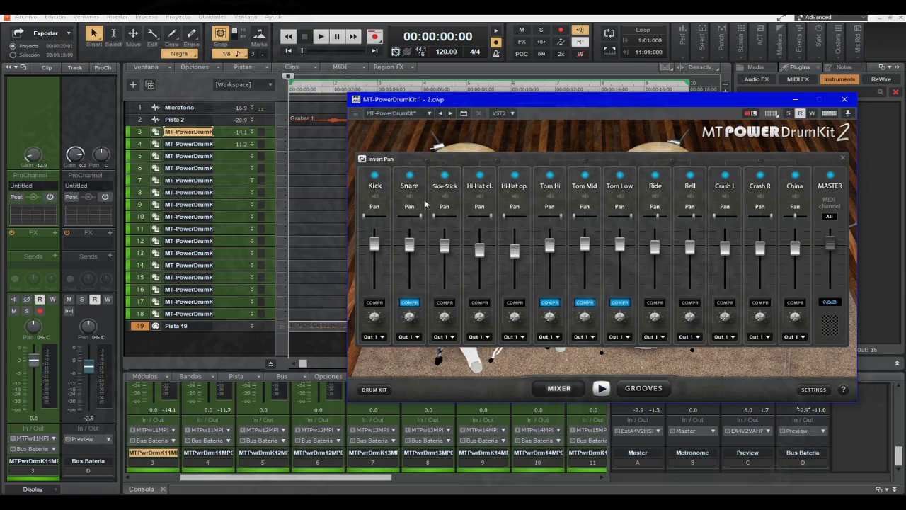
Step: Keep Kick and Snare on Out 1 and route Side-Stick and Hi-Hat cl. to Out 2 in the drum kit mixer
left_click(382, 337)
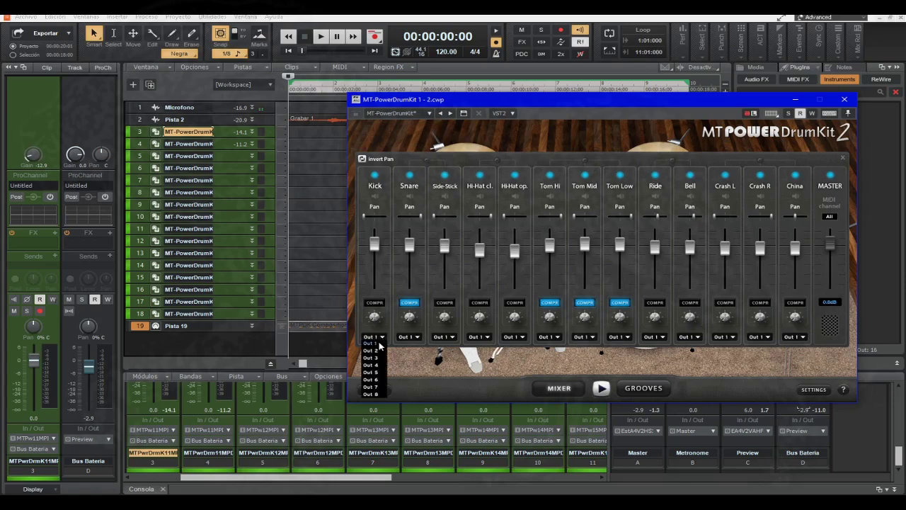
left_click(383, 220)
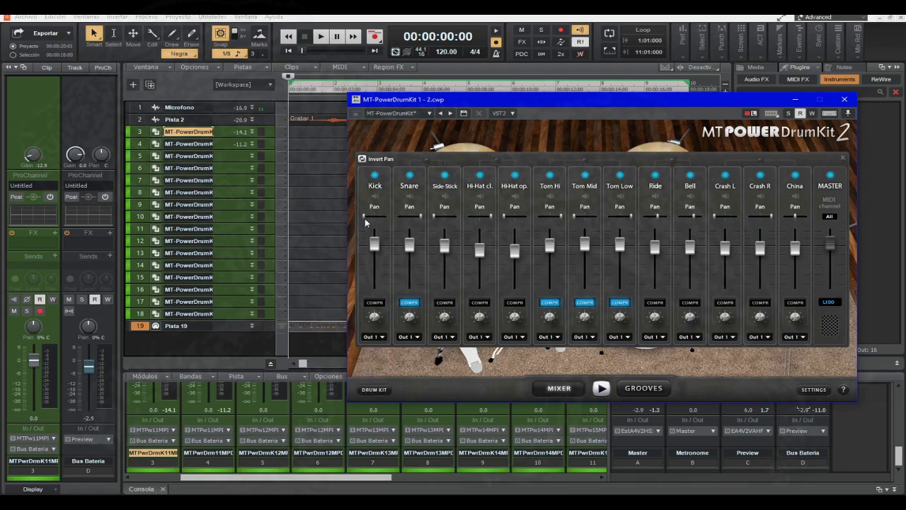
left_click(419, 338)
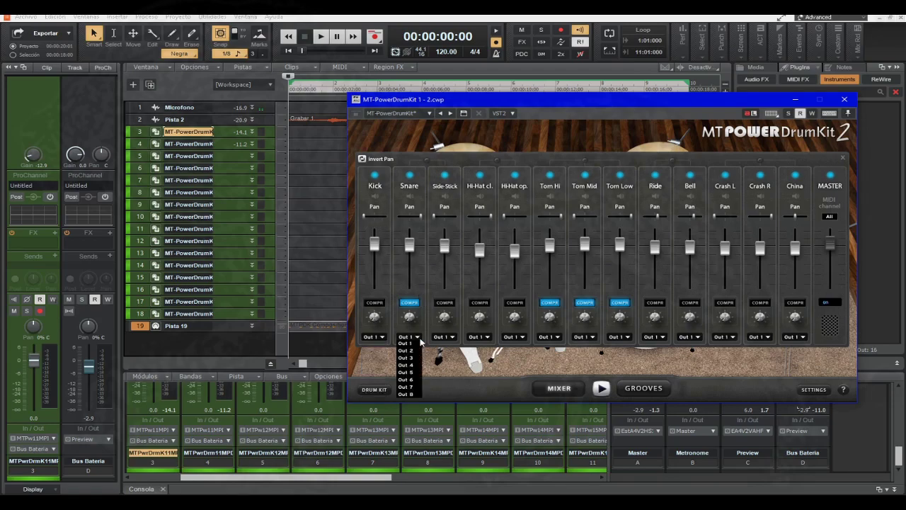
left_click(420, 204)
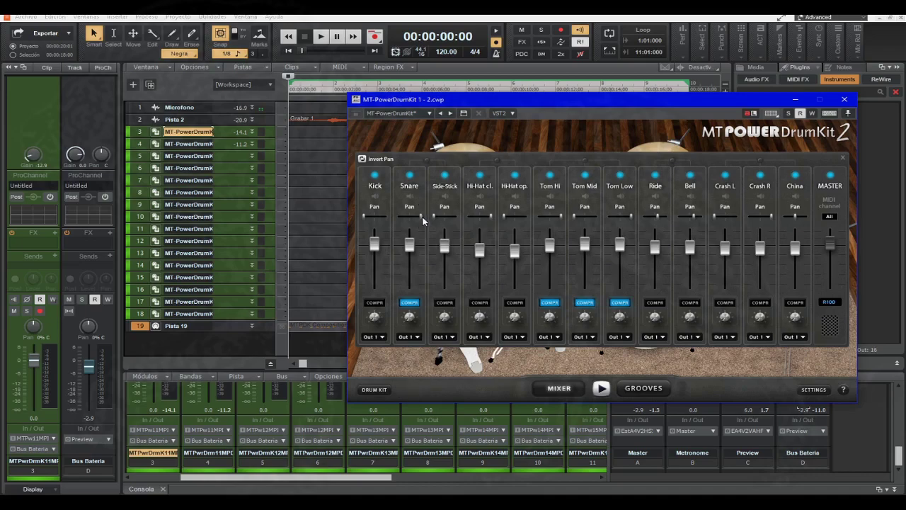
left_click(454, 338)
left_click(446, 352)
left_click(490, 337)
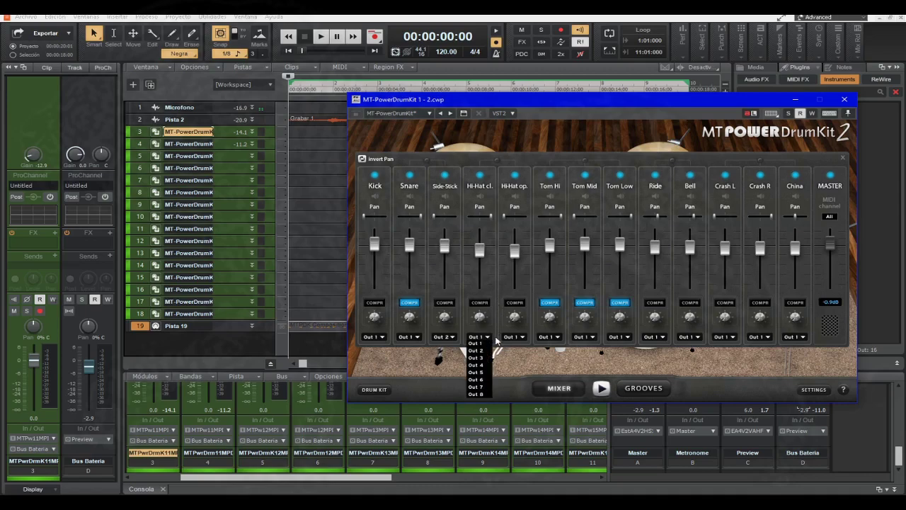
left_click(484, 352)
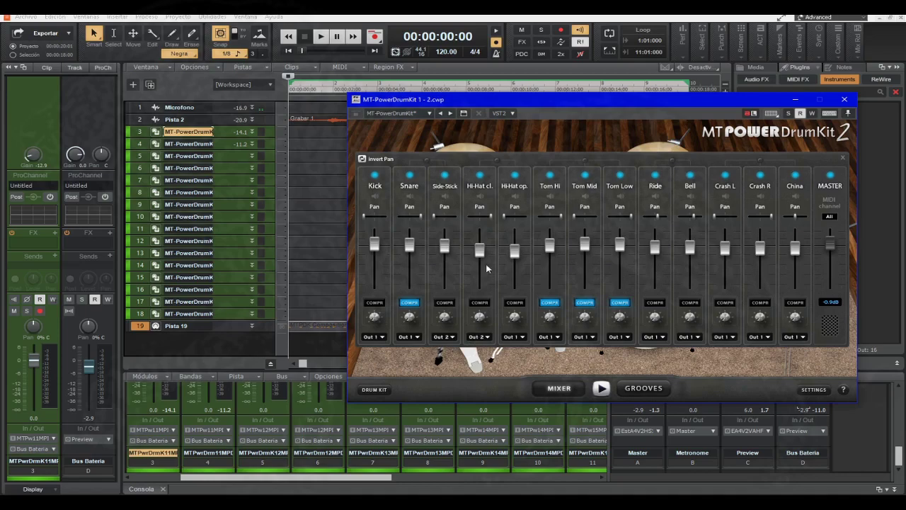
Step: Route Hi-Hat op. and Tom Hi to Out 3, and Tom Mid and Tom Low to Out 4
left_click(526, 336)
left_click(517, 357)
left_click(557, 337)
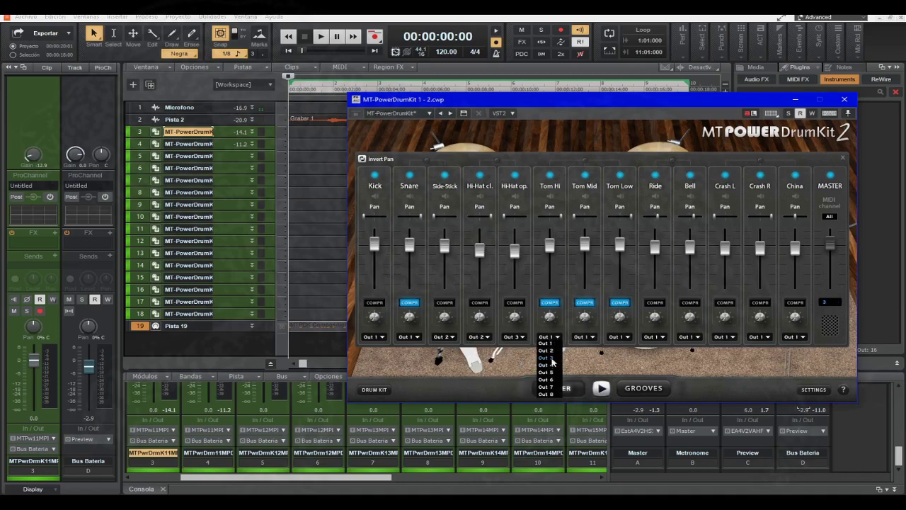
left_click(551, 358)
left_click(593, 338)
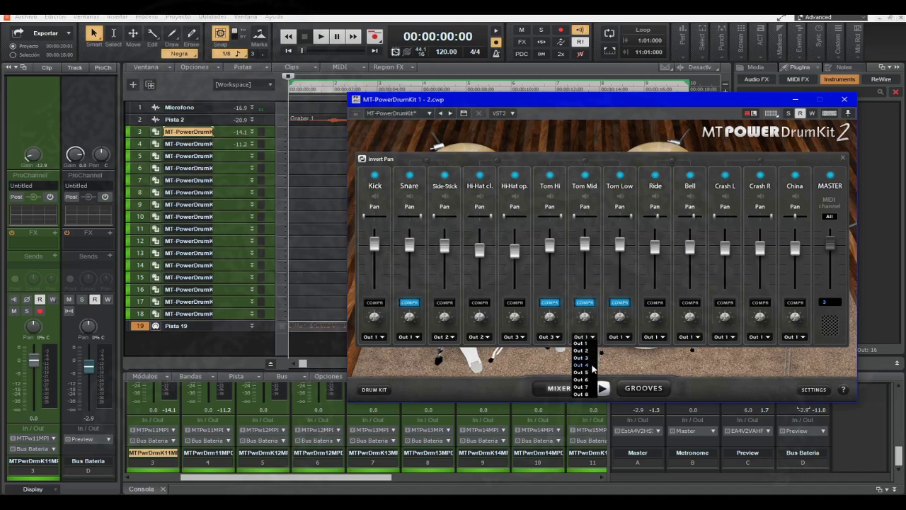
left_click(592, 365)
left_click(625, 338)
left_click(622, 366)
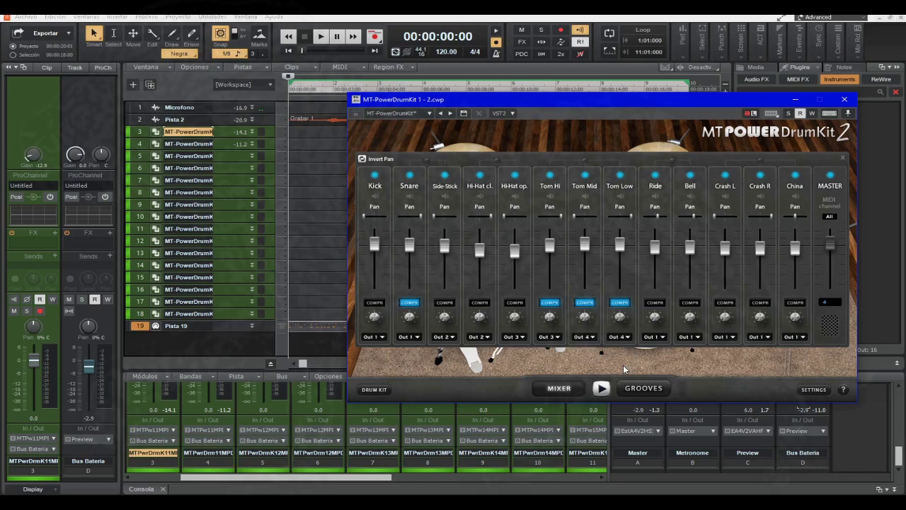
Step: Route Ride and Bell to Out 5, Crash L and Crash R to Out 6, and China to Out 7
left_click(663, 339)
left_click(663, 372)
left_click(698, 337)
left_click(693, 372)
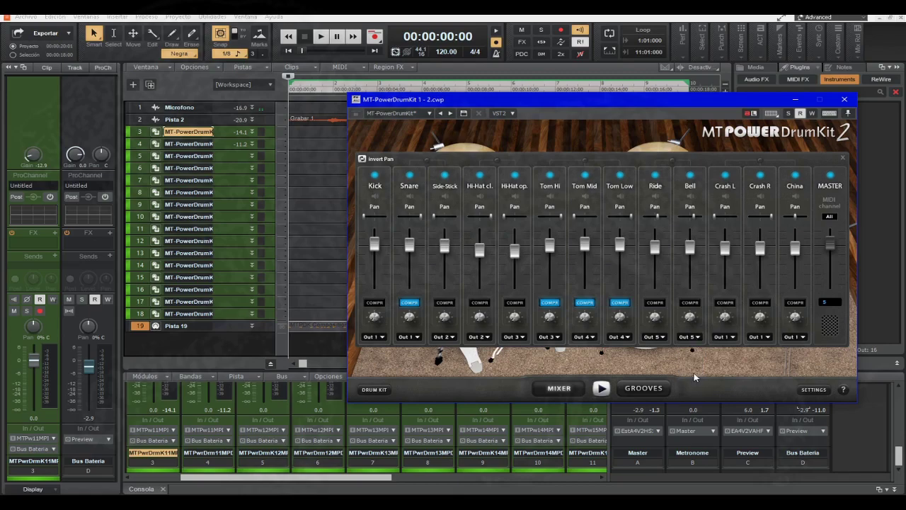
left_click(733, 337)
left_click(729, 380)
left_click(768, 339)
left_click(764, 380)
left_click(802, 338)
left_click(799, 387)
Step: Save the drum kit's current mixer routing as a preset named "Multitrack 1"
left_click(413, 113)
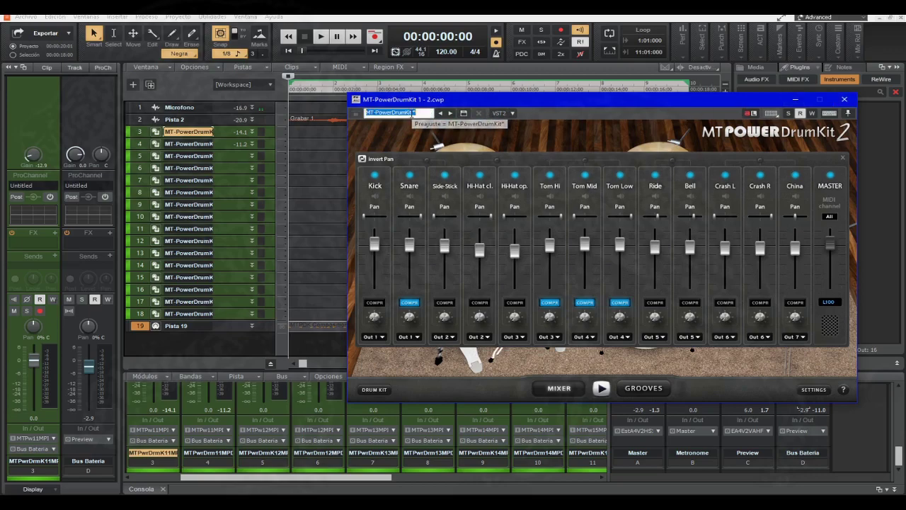
key("BackSpace")
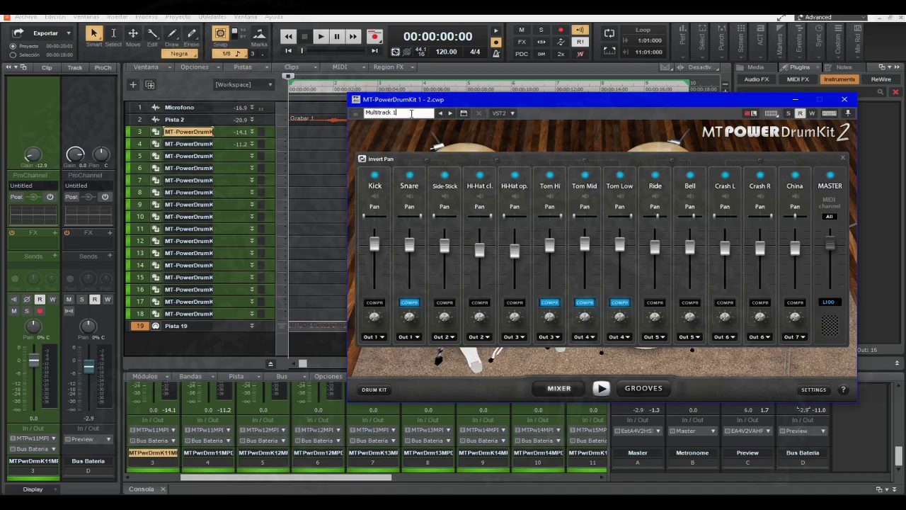
left_click(464, 115)
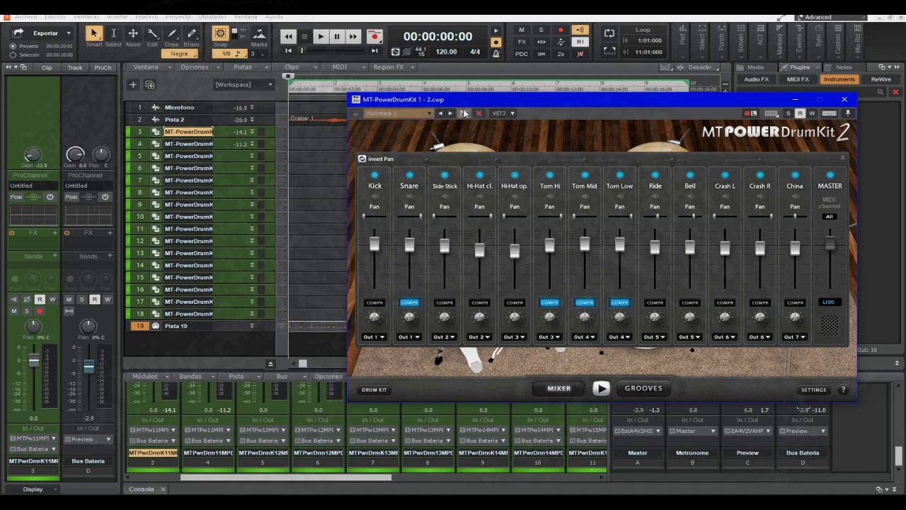
left_click(464, 115)
left_click(603, 274)
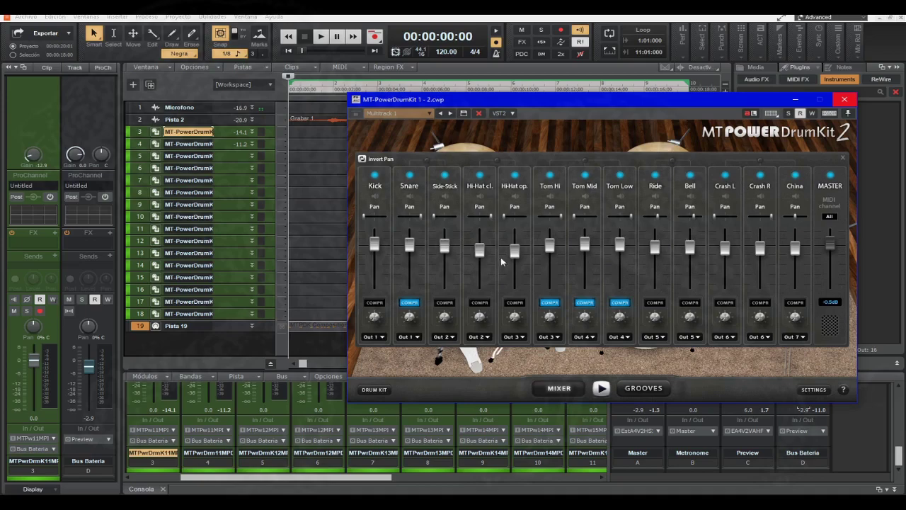
Step: Turn off the compressors on the Snare, Tom Hi, Tom Mid and Tom Low channels
left_click(411, 304)
left_click(550, 303)
left_click(585, 303)
left_click(619, 303)
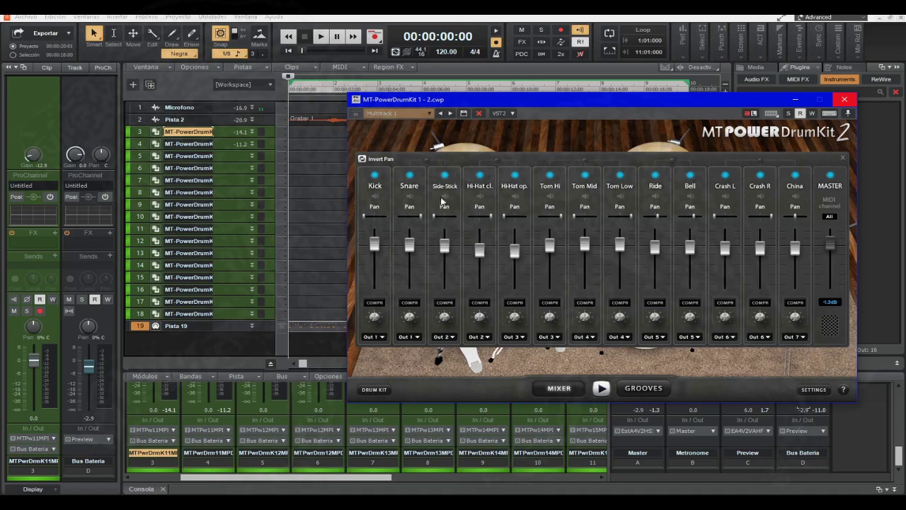
Step: Step back through the plug-in presets to load "MultiTrack" and close the drum kit window
left_click(439, 114)
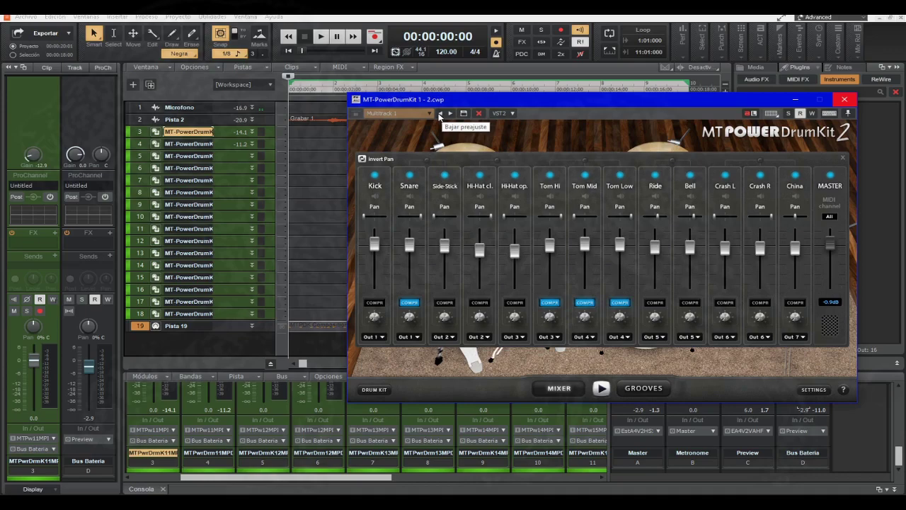
left_click(440, 114)
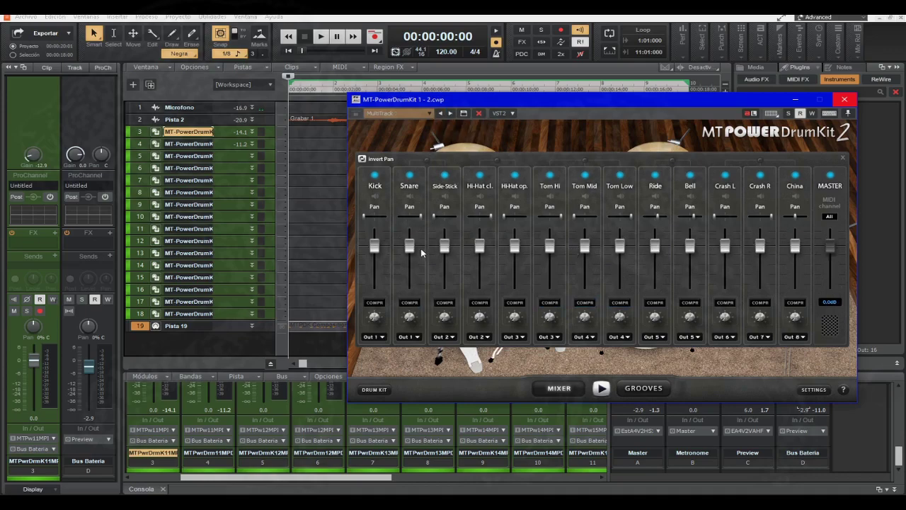
left_click(843, 102)
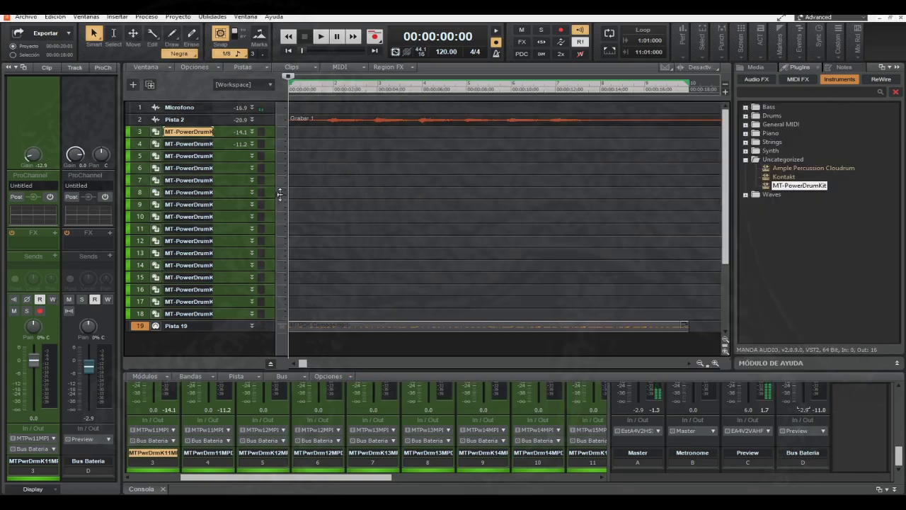
Step: Play the project through the drum clip to check the signal on the separate drum tracks, and stop
left_click(322, 38)
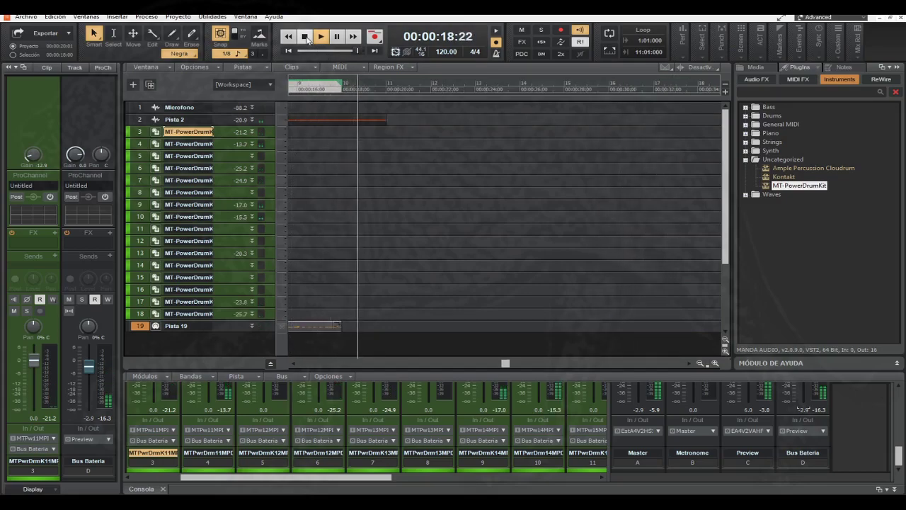
key("space")
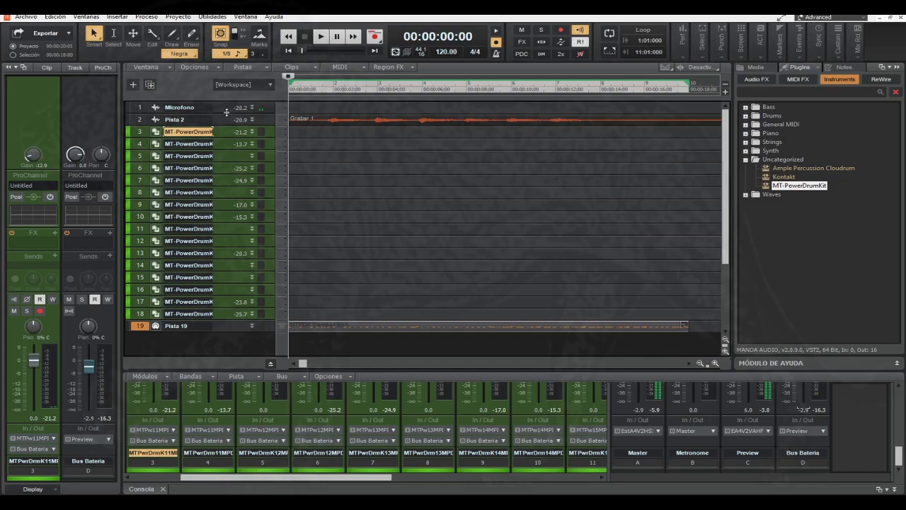
Step: Expand the Microfono track enough to reach its controls and turn on its input echo
left_click_drag(226, 111, 226, 187)
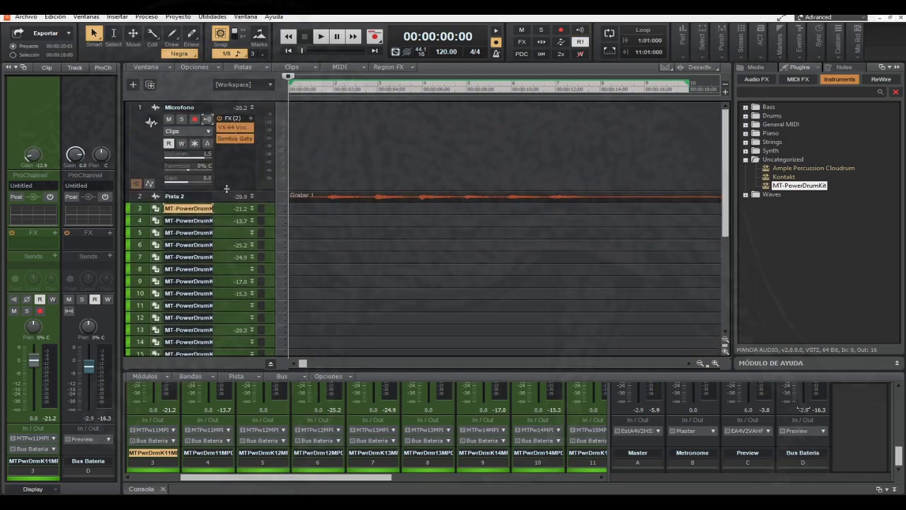
left_click_drag(227, 189, 227, 155)
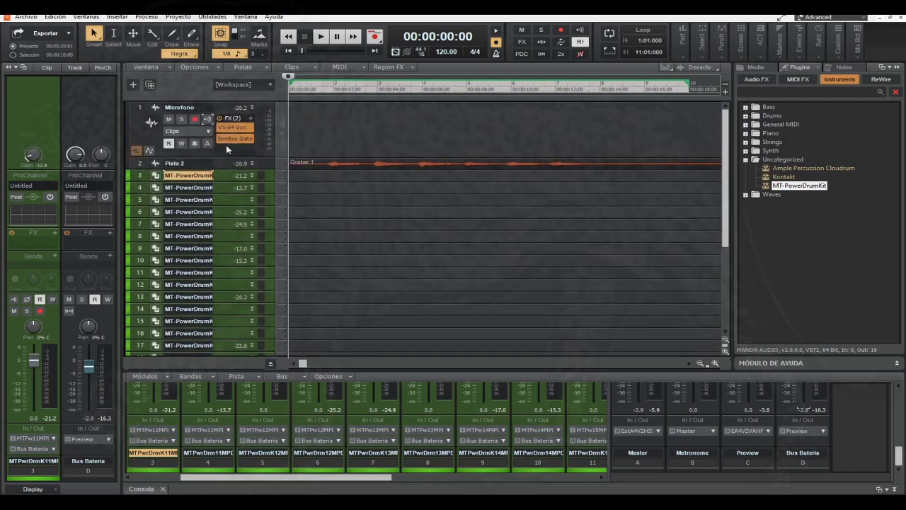
left_click(206, 118)
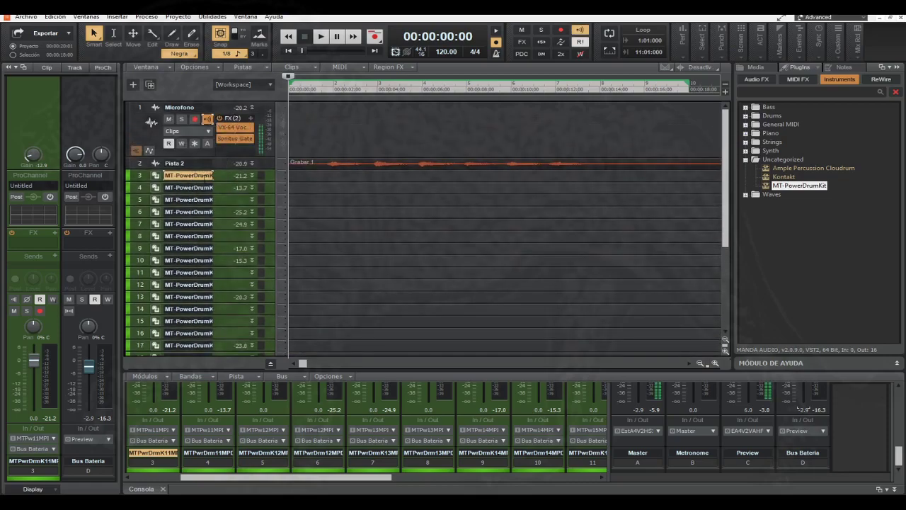
scroll(223, 269, "down", 1)
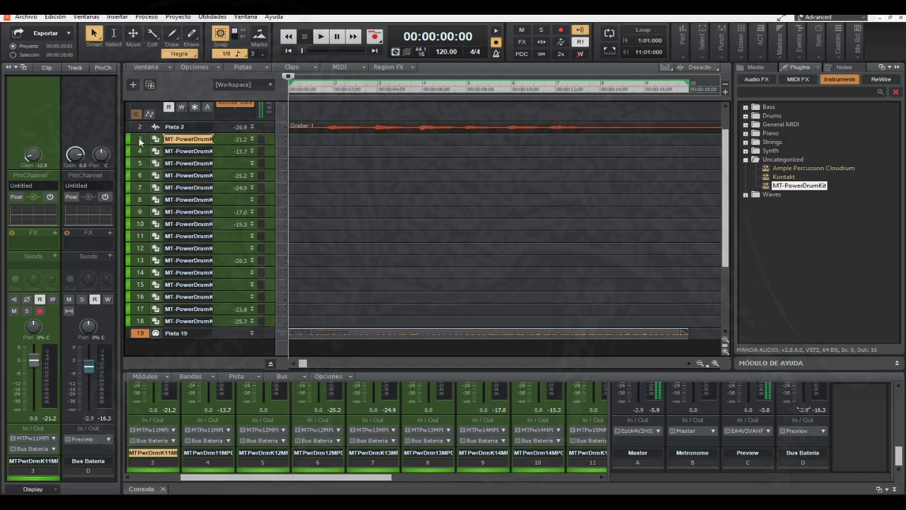
Step: Select drum tracks 3 to 18, expand track 3 to reach its controls, and arm all the selected tracks for recording
left_click(139, 140)
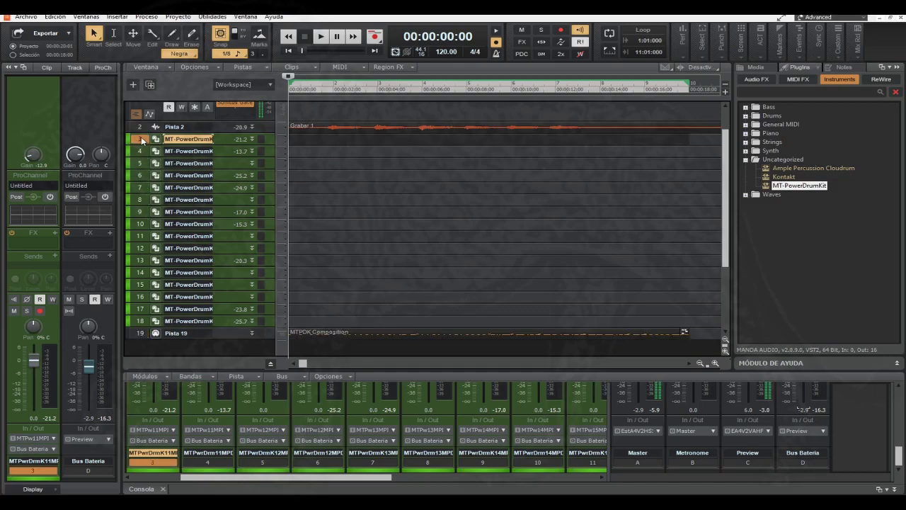
left_click_drag(141, 153, 140, 321)
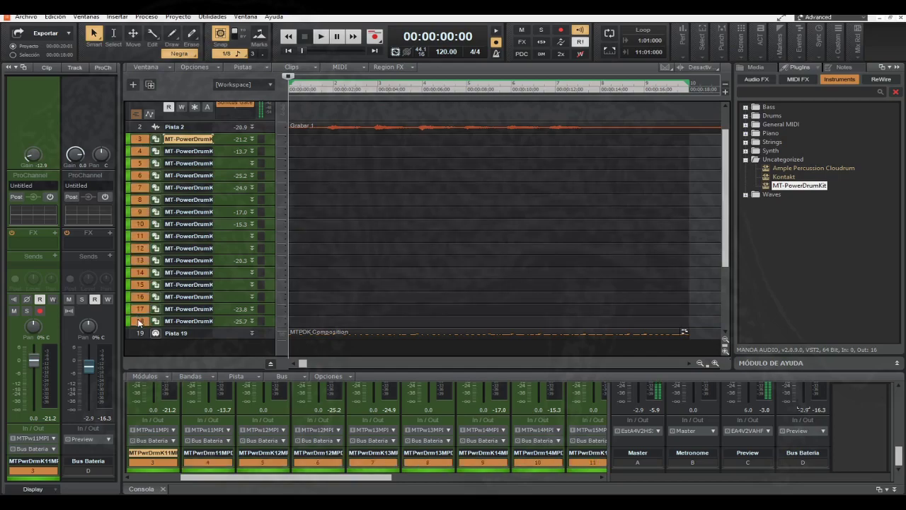
left_click_drag(226, 144, 230, 192)
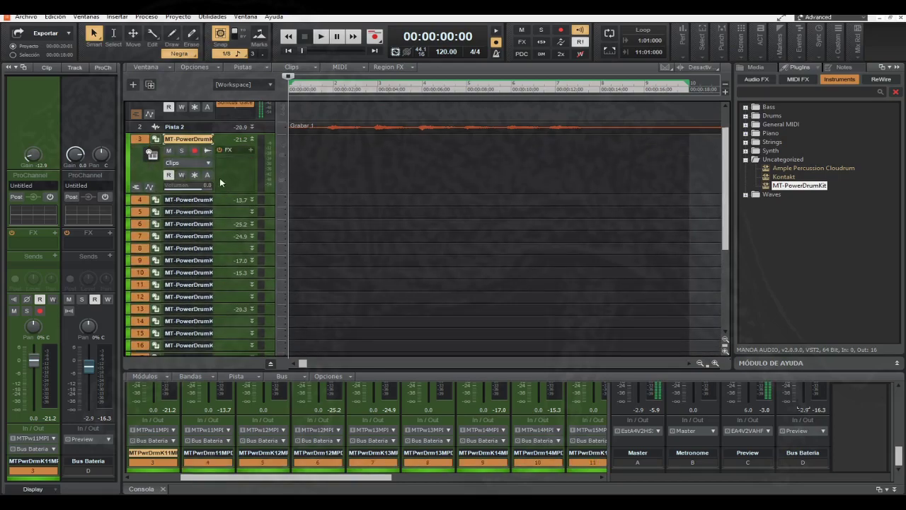
left_click(195, 151)
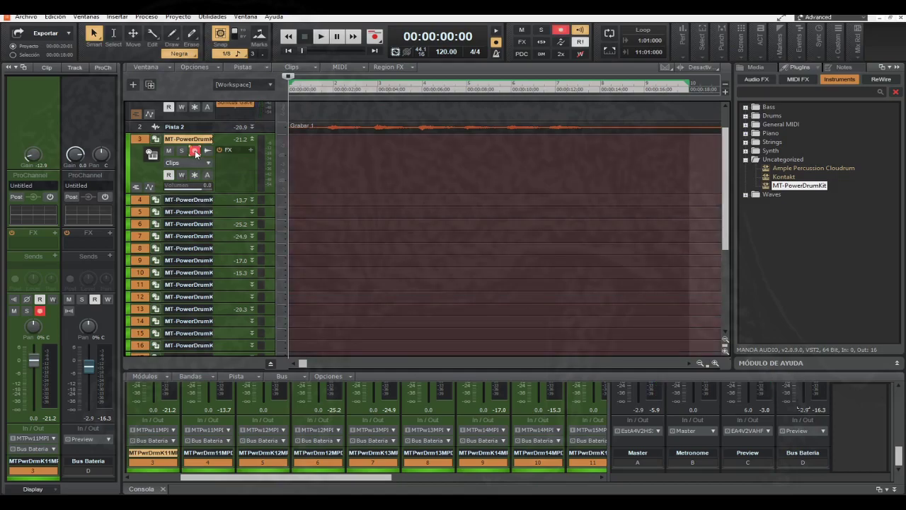
scroll(220, 184, "down", 2)
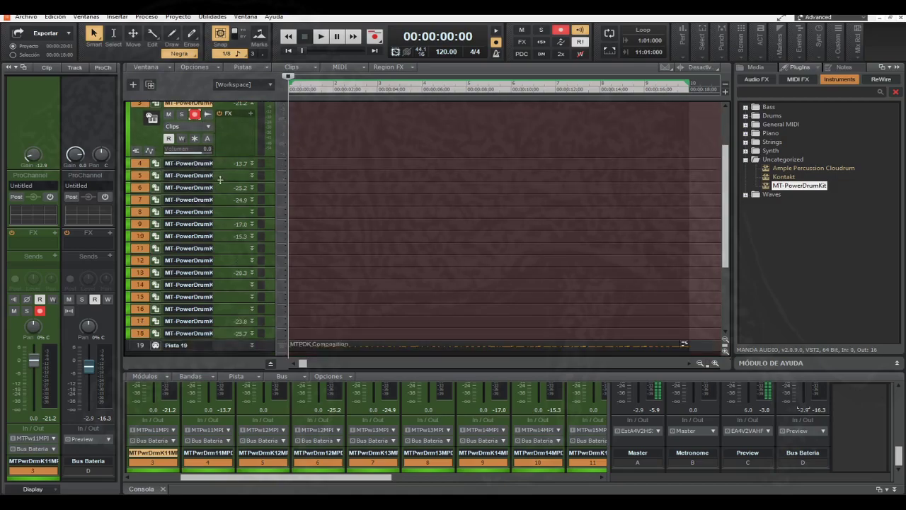
scroll(220, 179, "up", 2)
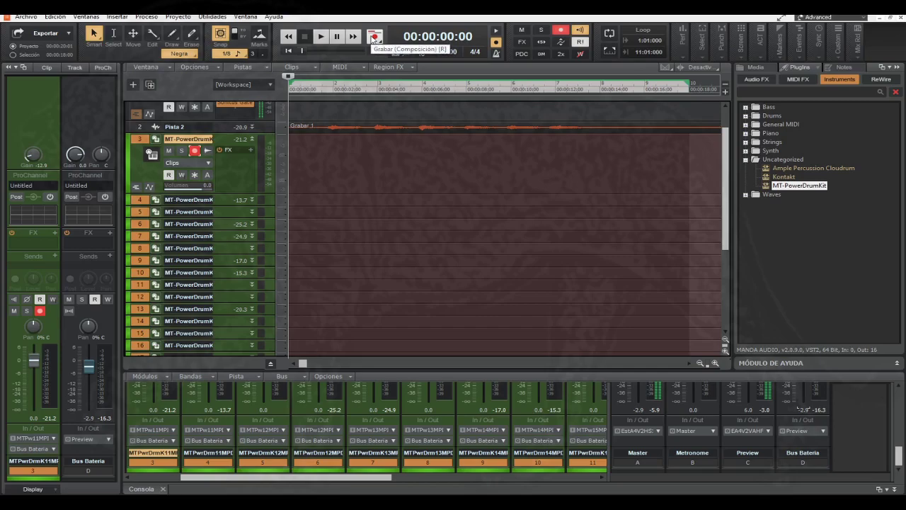
Step: Record the drum kit's separate outputs onto tracks 3 to 18 through the end of the composed clip, and stop
left_click(374, 37)
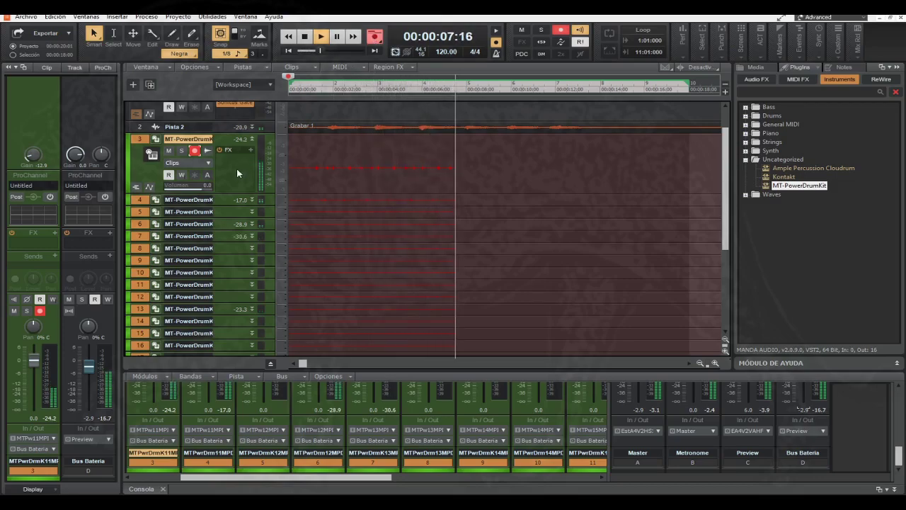
scroll(236, 168, "down", 1)
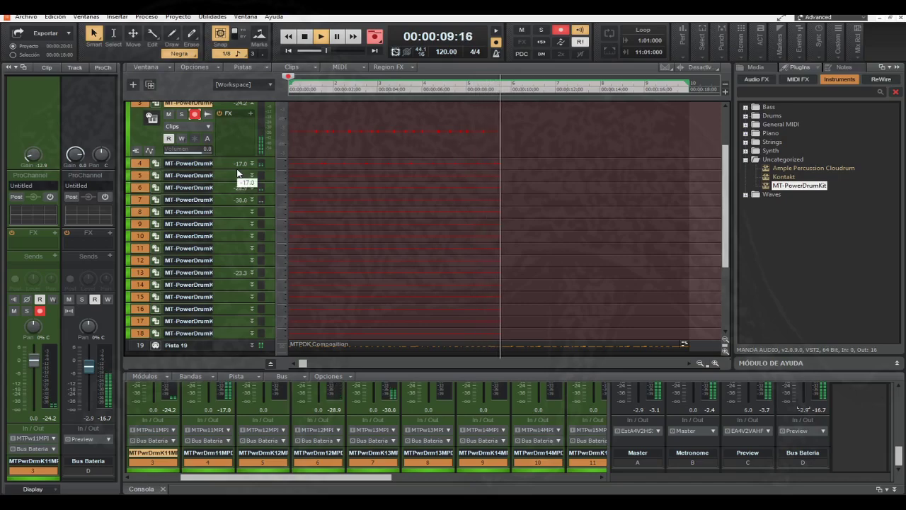
scroll(237, 172, "up", 1)
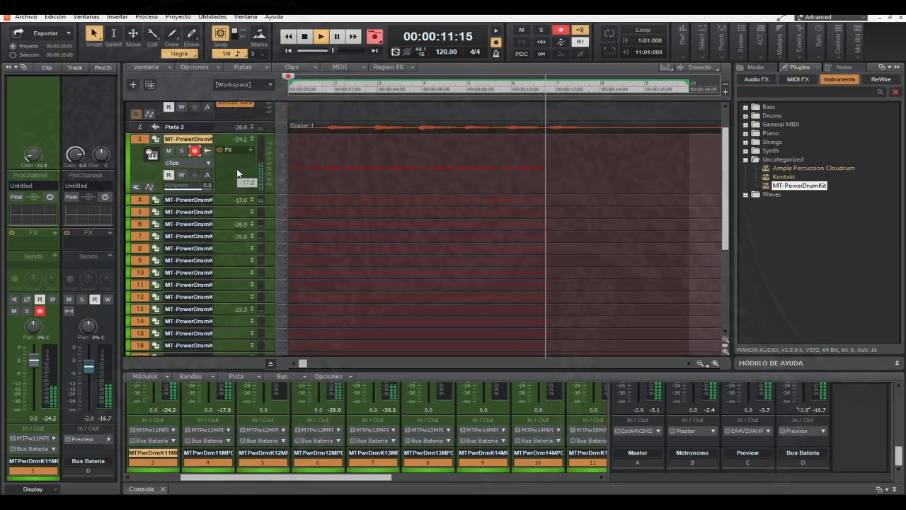
scroll(237, 173, "down", 1)
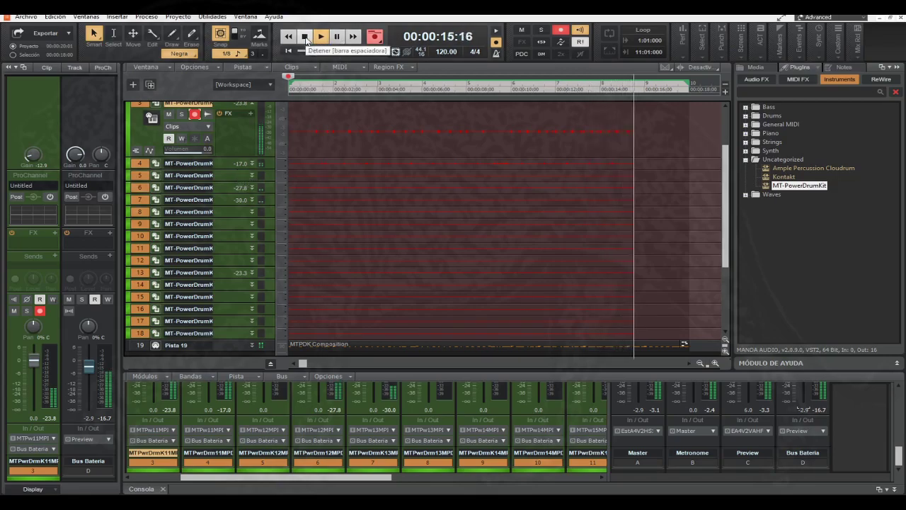
left_click(306, 38)
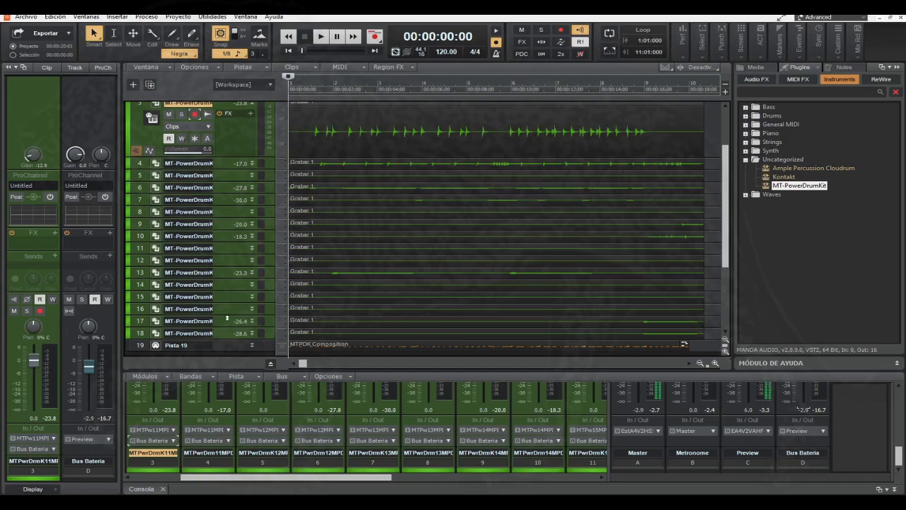
Step: Collapse drum track 3, view the drum kit's mixer briefly, and delete the MIDI track Pista 19
left_click_drag(227, 157, 229, 102)
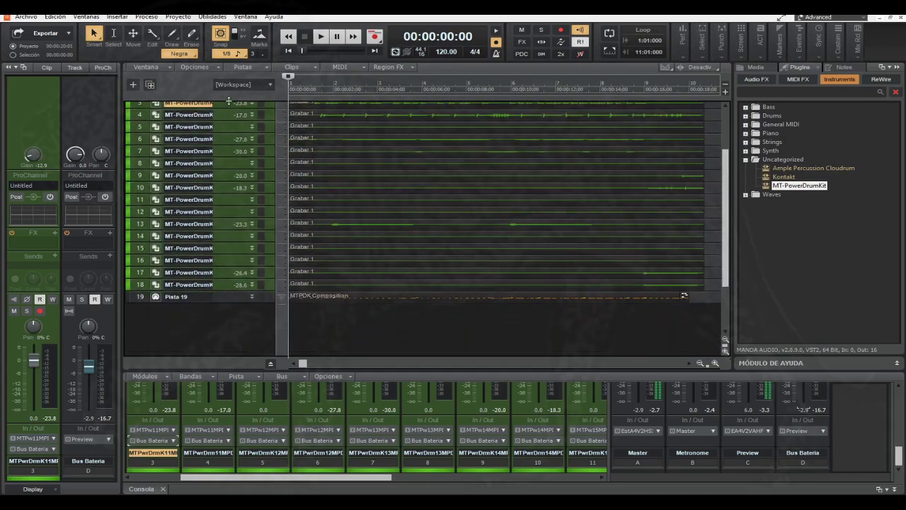
mouse_move(222, 302)
left_mouse_down()
mouse_move(221, 354)
mouse_move(221, 317)
left_mouse_up()
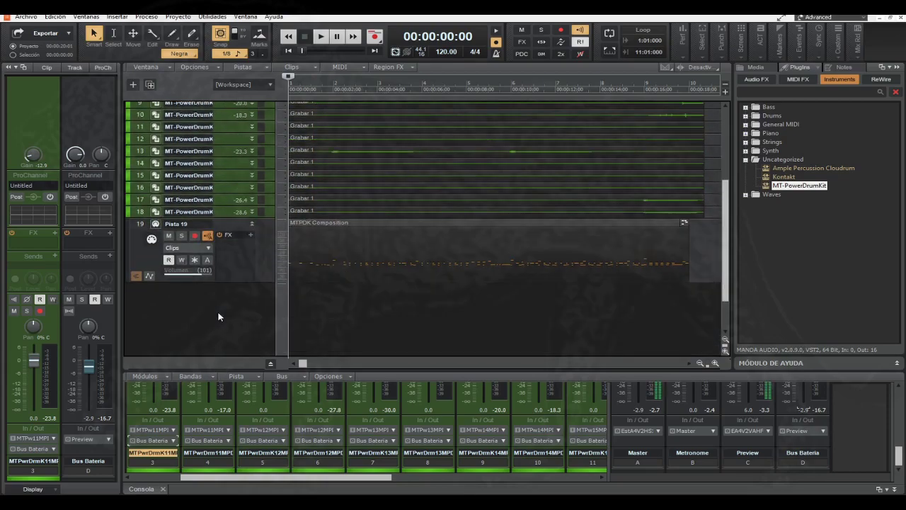
left_click(157, 116)
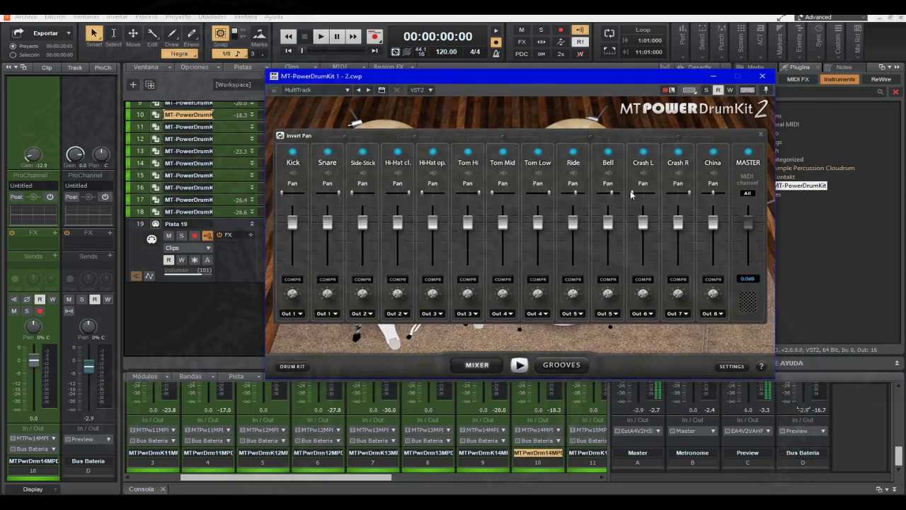
left_click(762, 76)
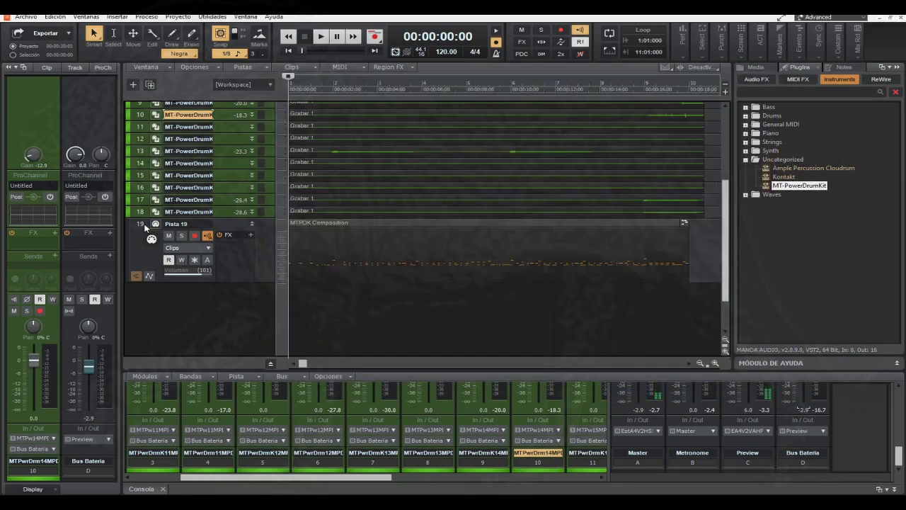
right_click(143, 226)
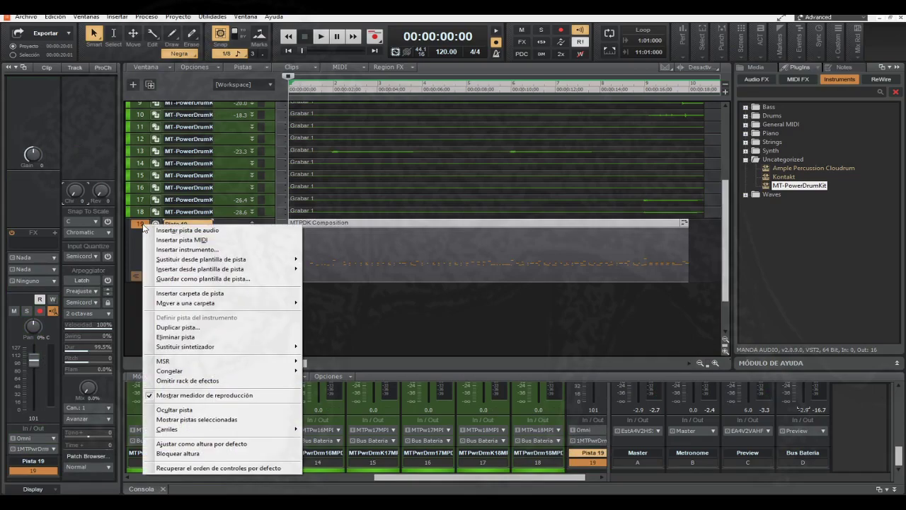
left_click(175, 337)
Step: Play the recorded drum audio and maximize the console to watch the levels of the individual drum channels
scroll(215, 272, "up", 5)
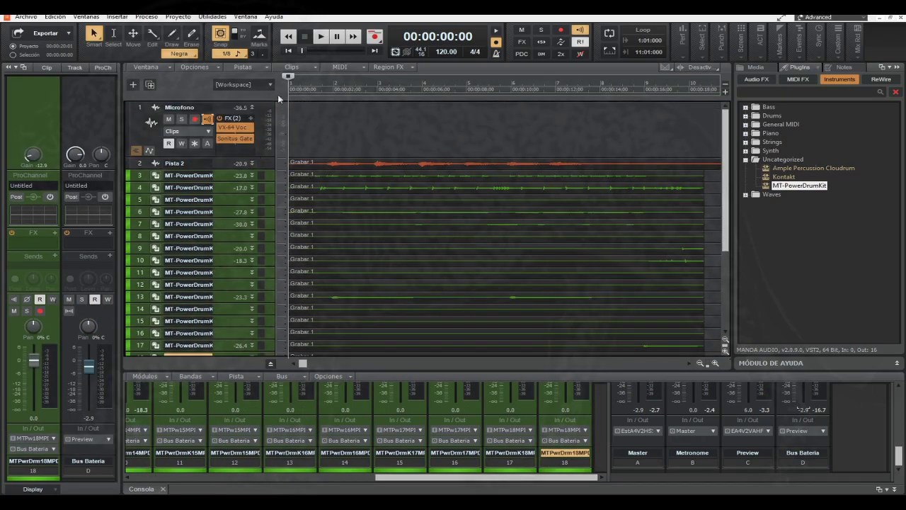
left_click(320, 36)
scroll(213, 248, "down", 3)
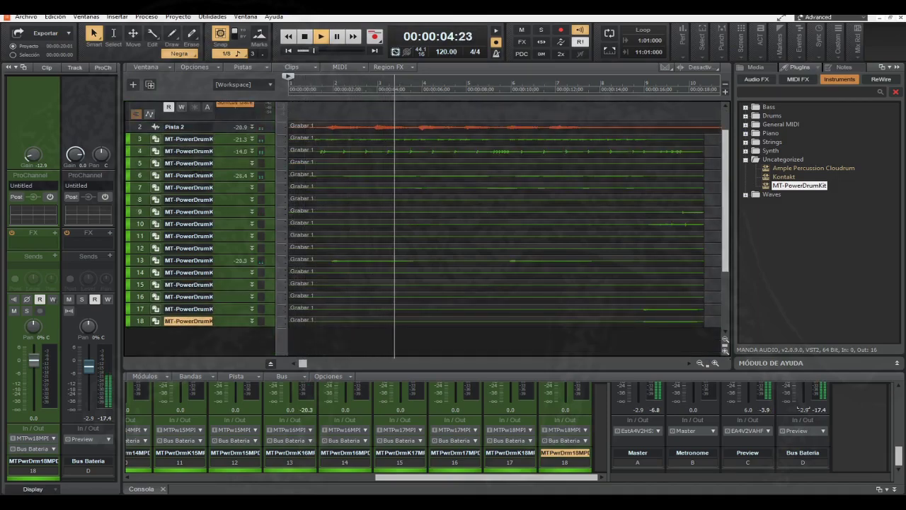
double_click(142, 489)
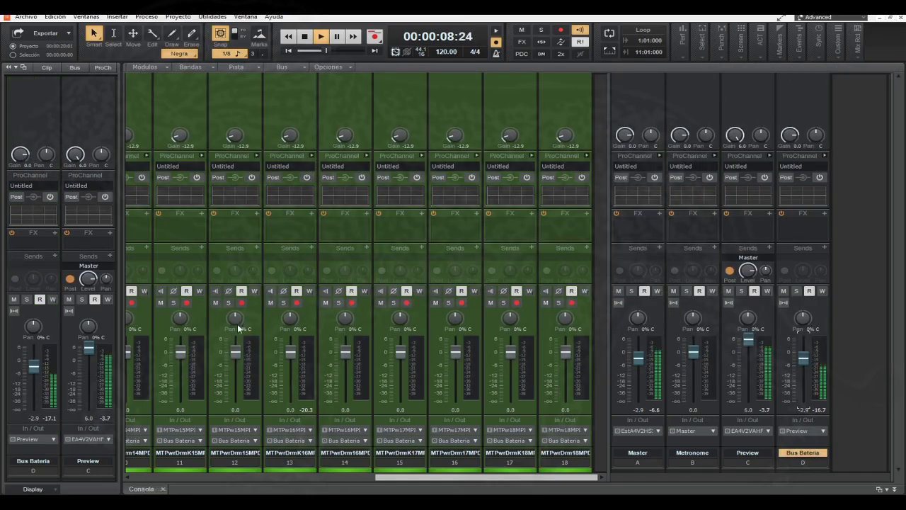
left_click_drag(395, 482, 190, 481)
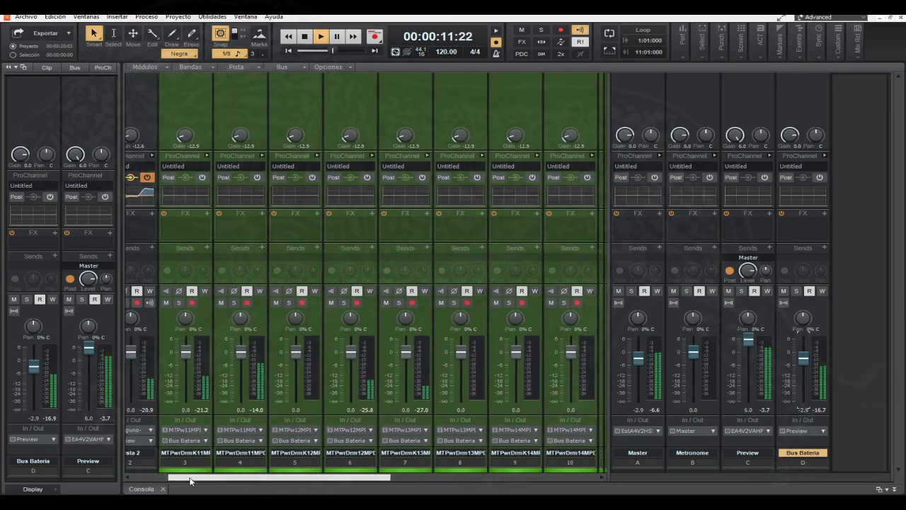
Step: Expand the ProChannel of drum track 4 to view its compressor and EQ, and stop playback
left_click(258, 155)
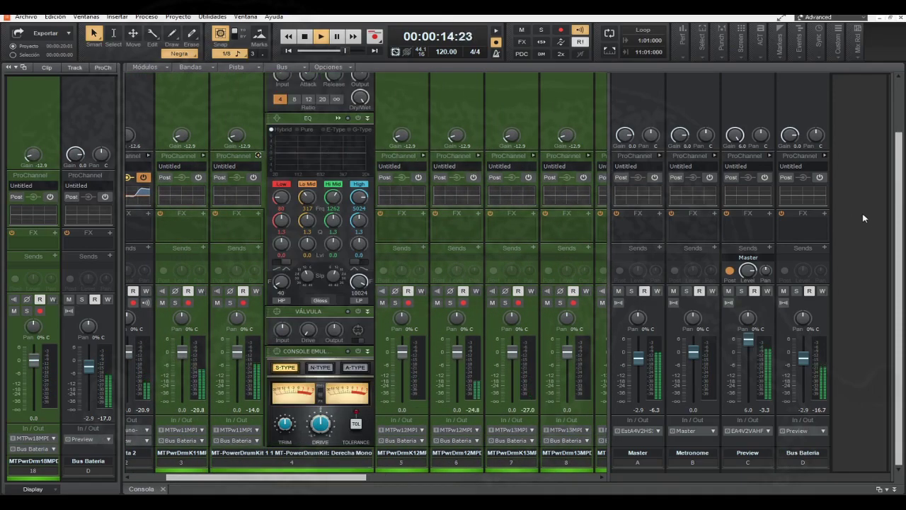
left_click_drag(898, 234, 897, 182)
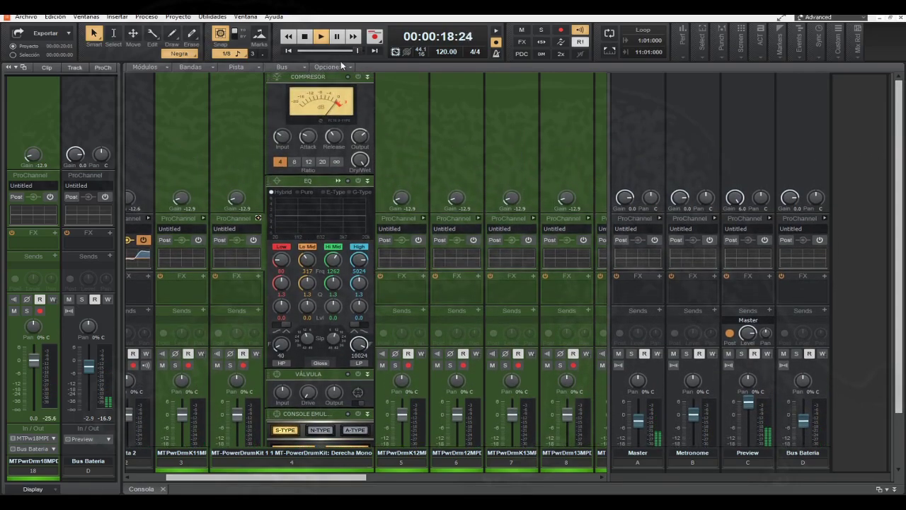
left_click(304, 37)
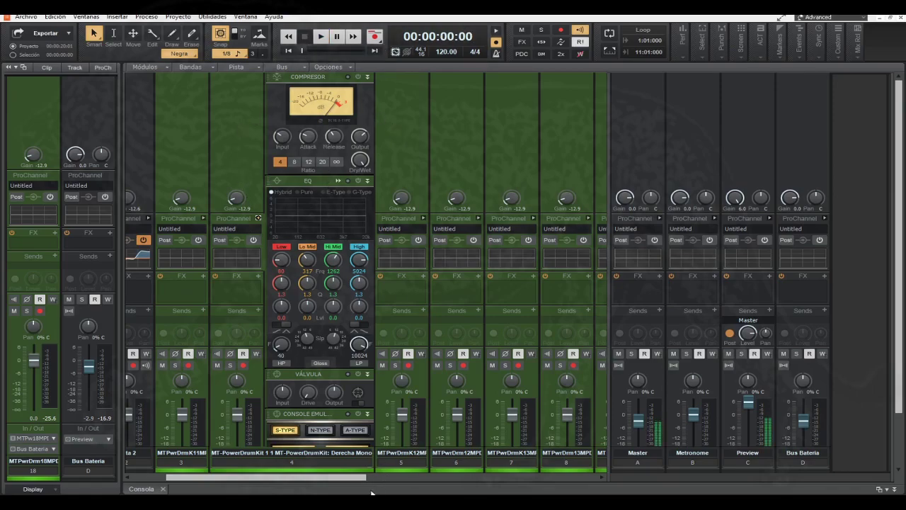
left_click_drag(358, 478, 324, 481)
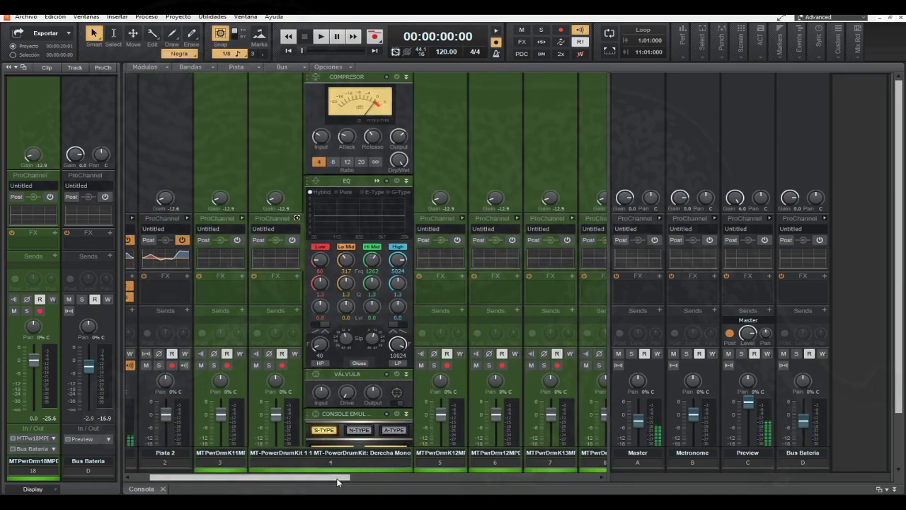